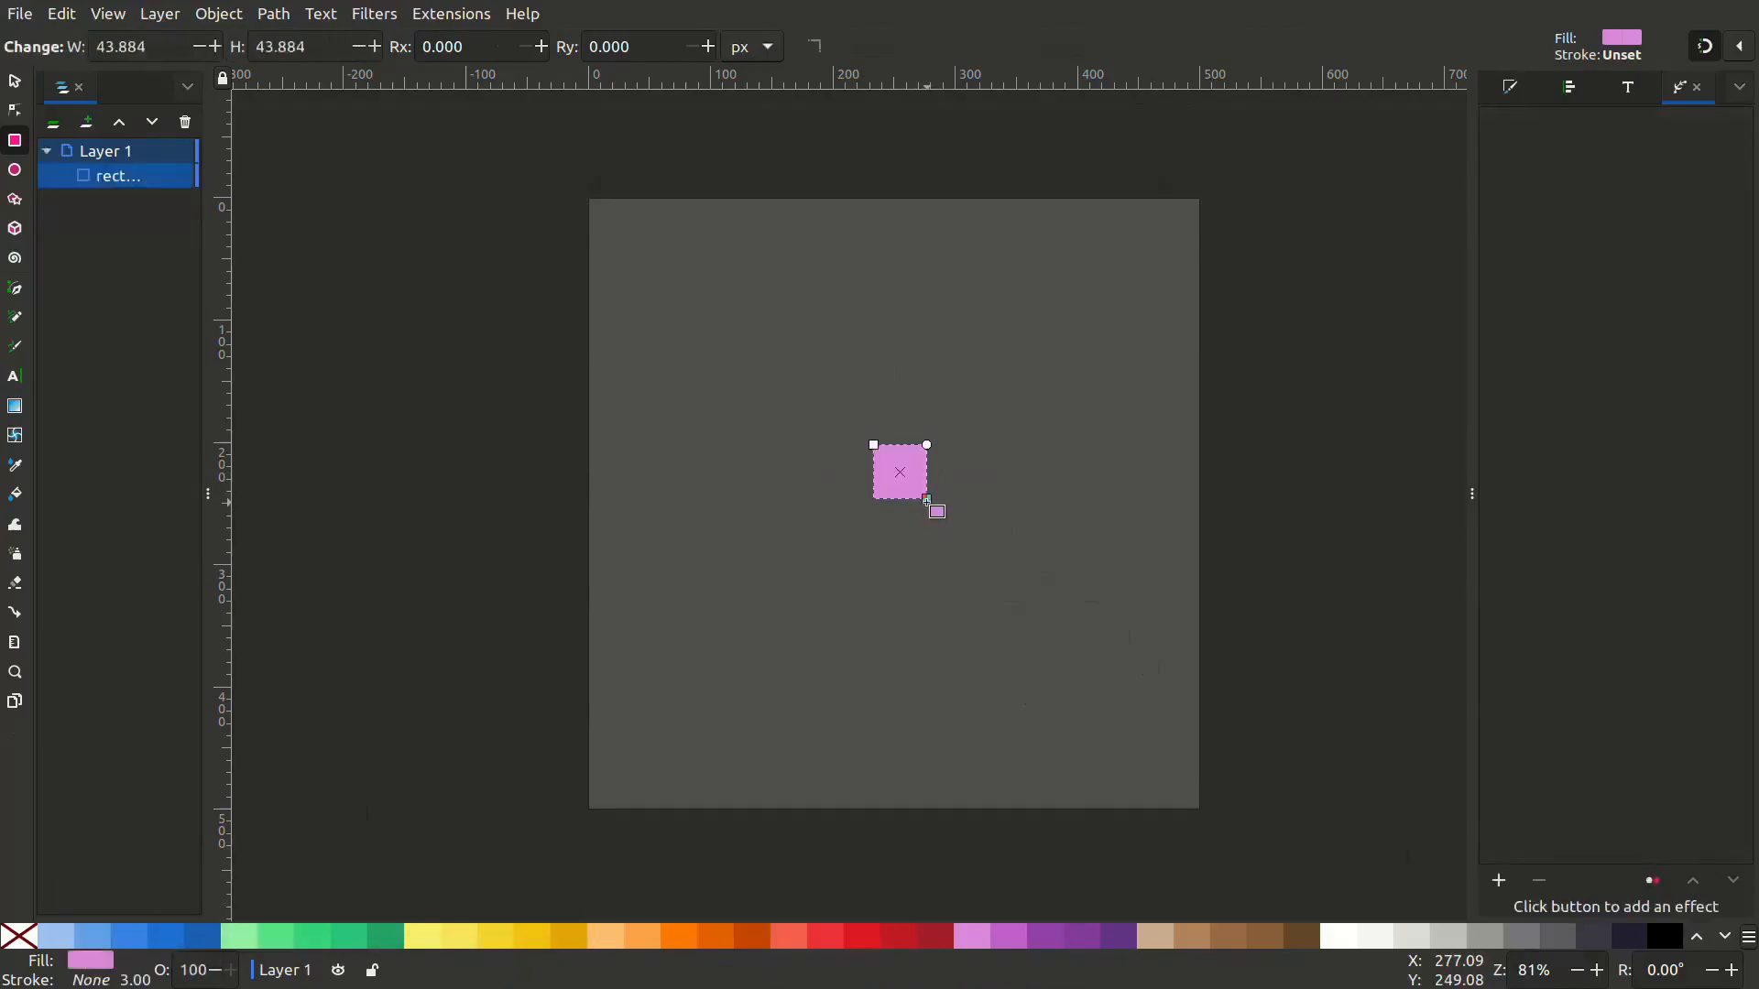
Draw an L-shaped pen path along the right and bottom edges of the pink square, snapping to its corners.
{"action": "scroll", "coordinate": [949, 509], "scroll_direction": "up", "scroll_amount": 2}
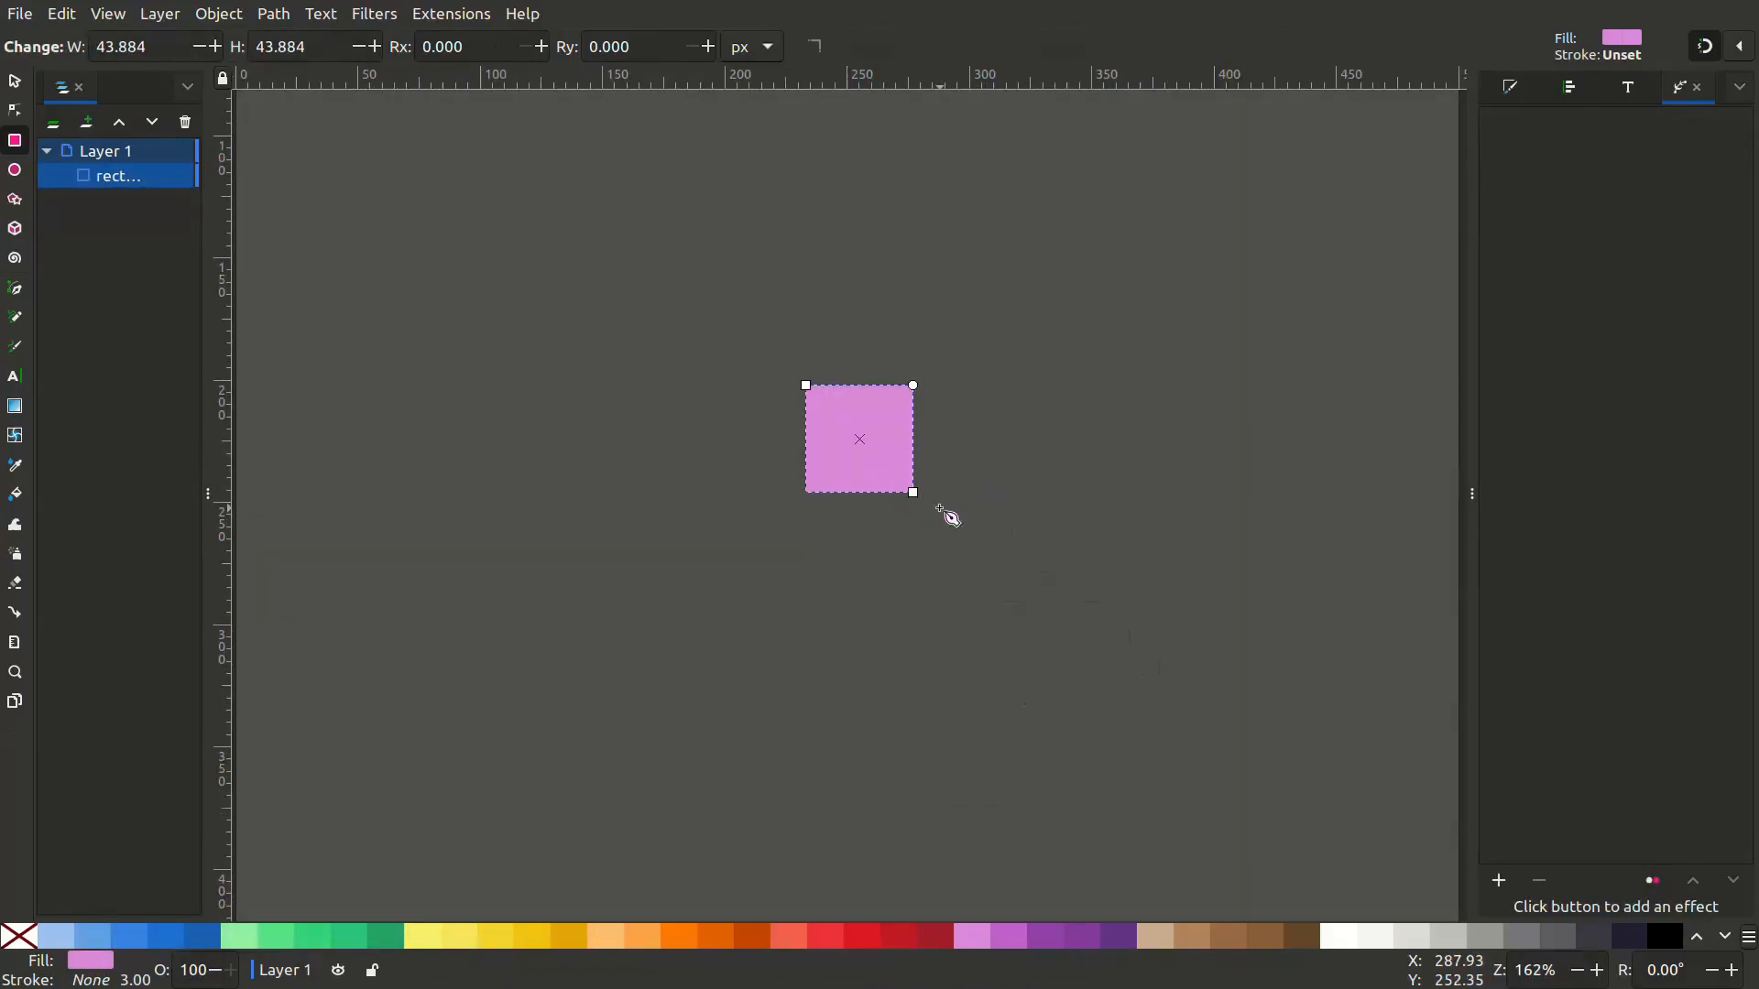
{"action": "key", "text": "b"}
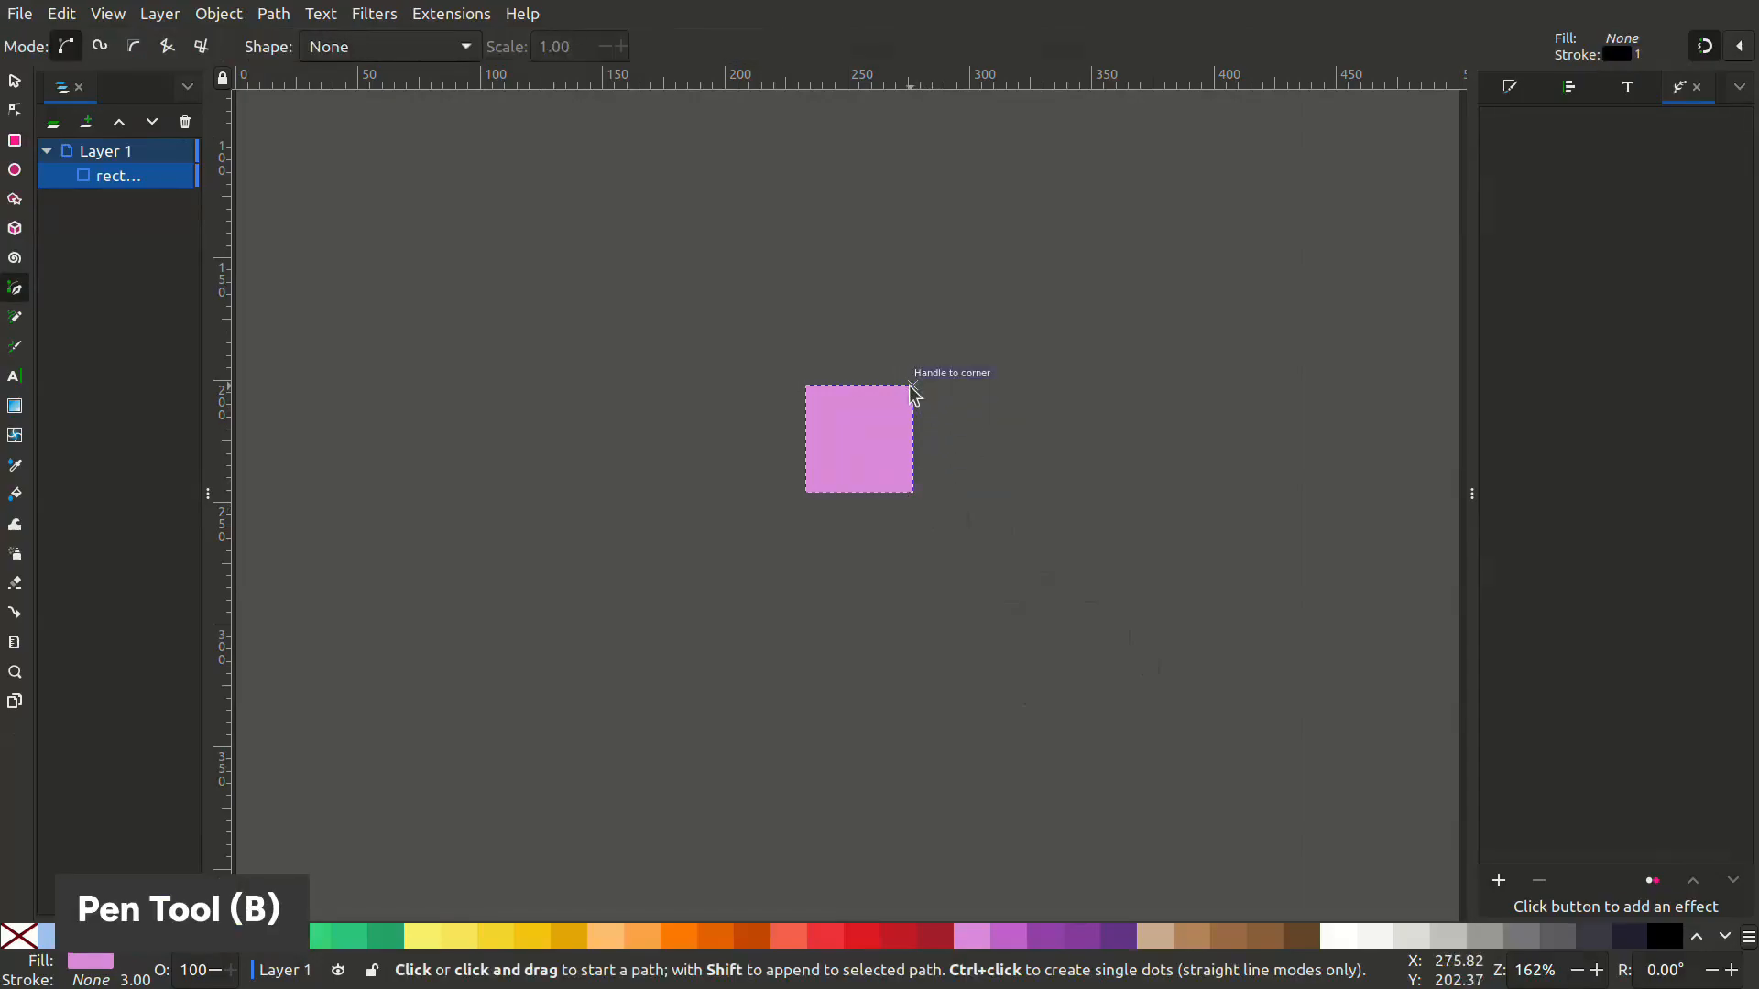
{"action": "left_click", "coordinate": [913, 386]}
{"action": "left_click", "coordinate": [912, 492]}
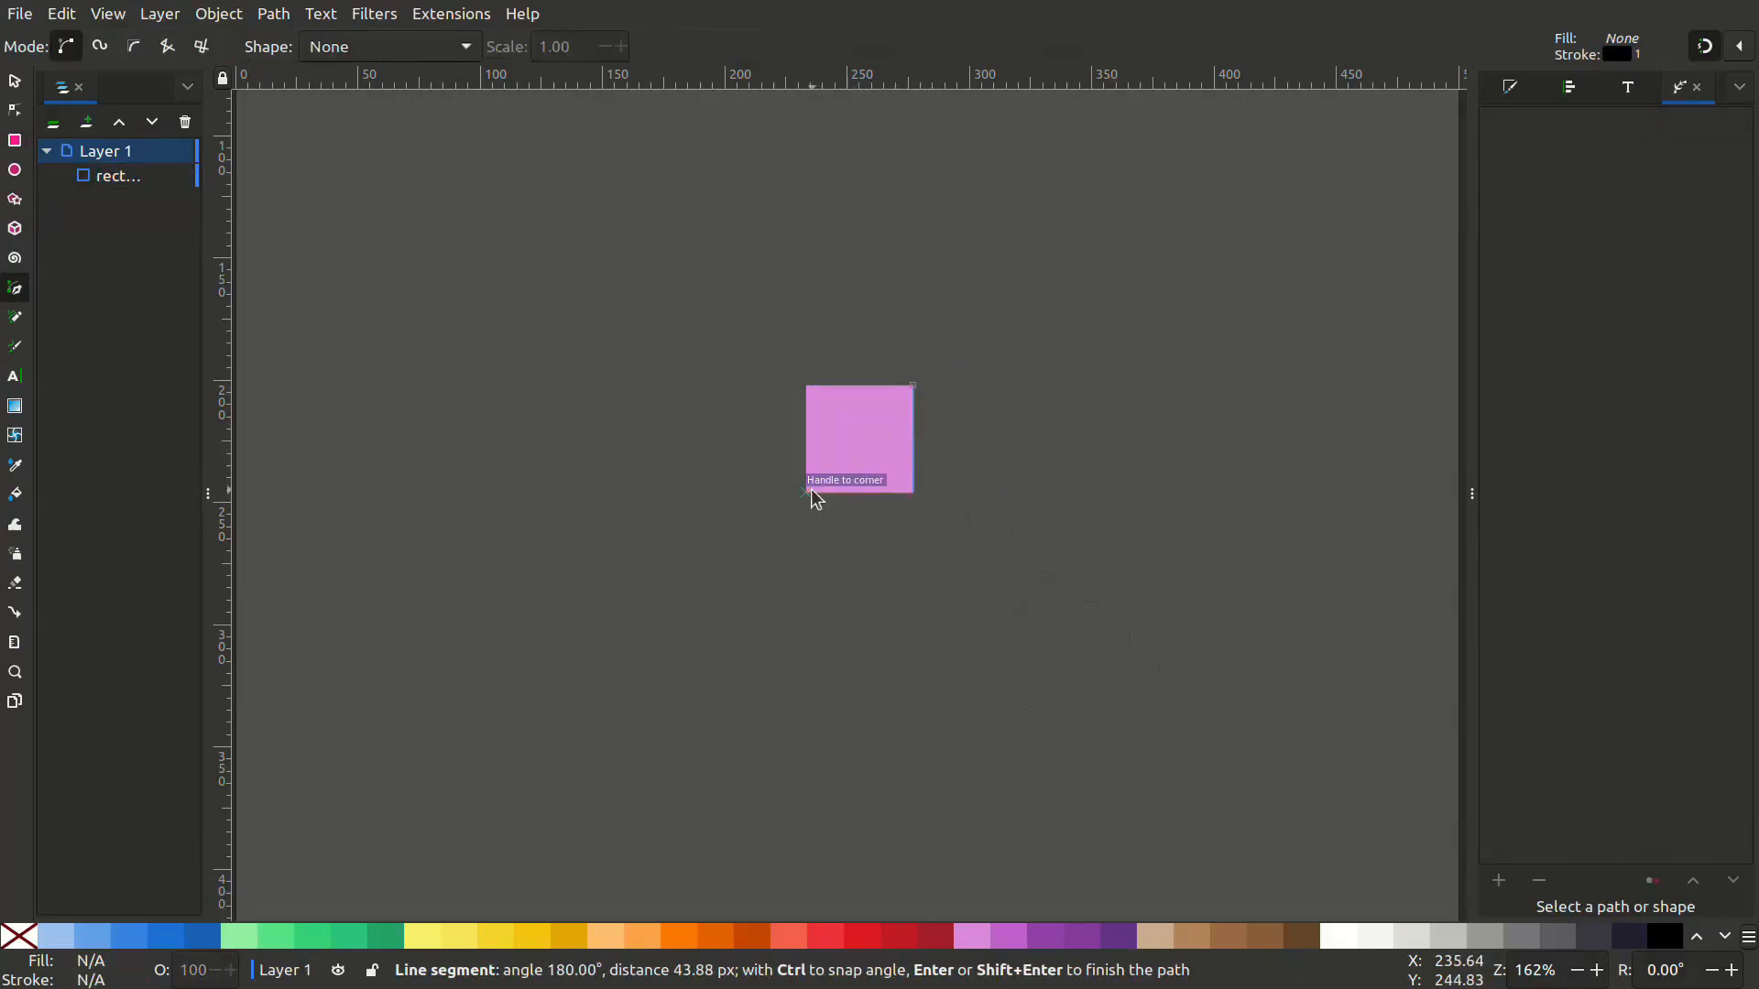
{"action": "double_click", "coordinate": [809, 492]}
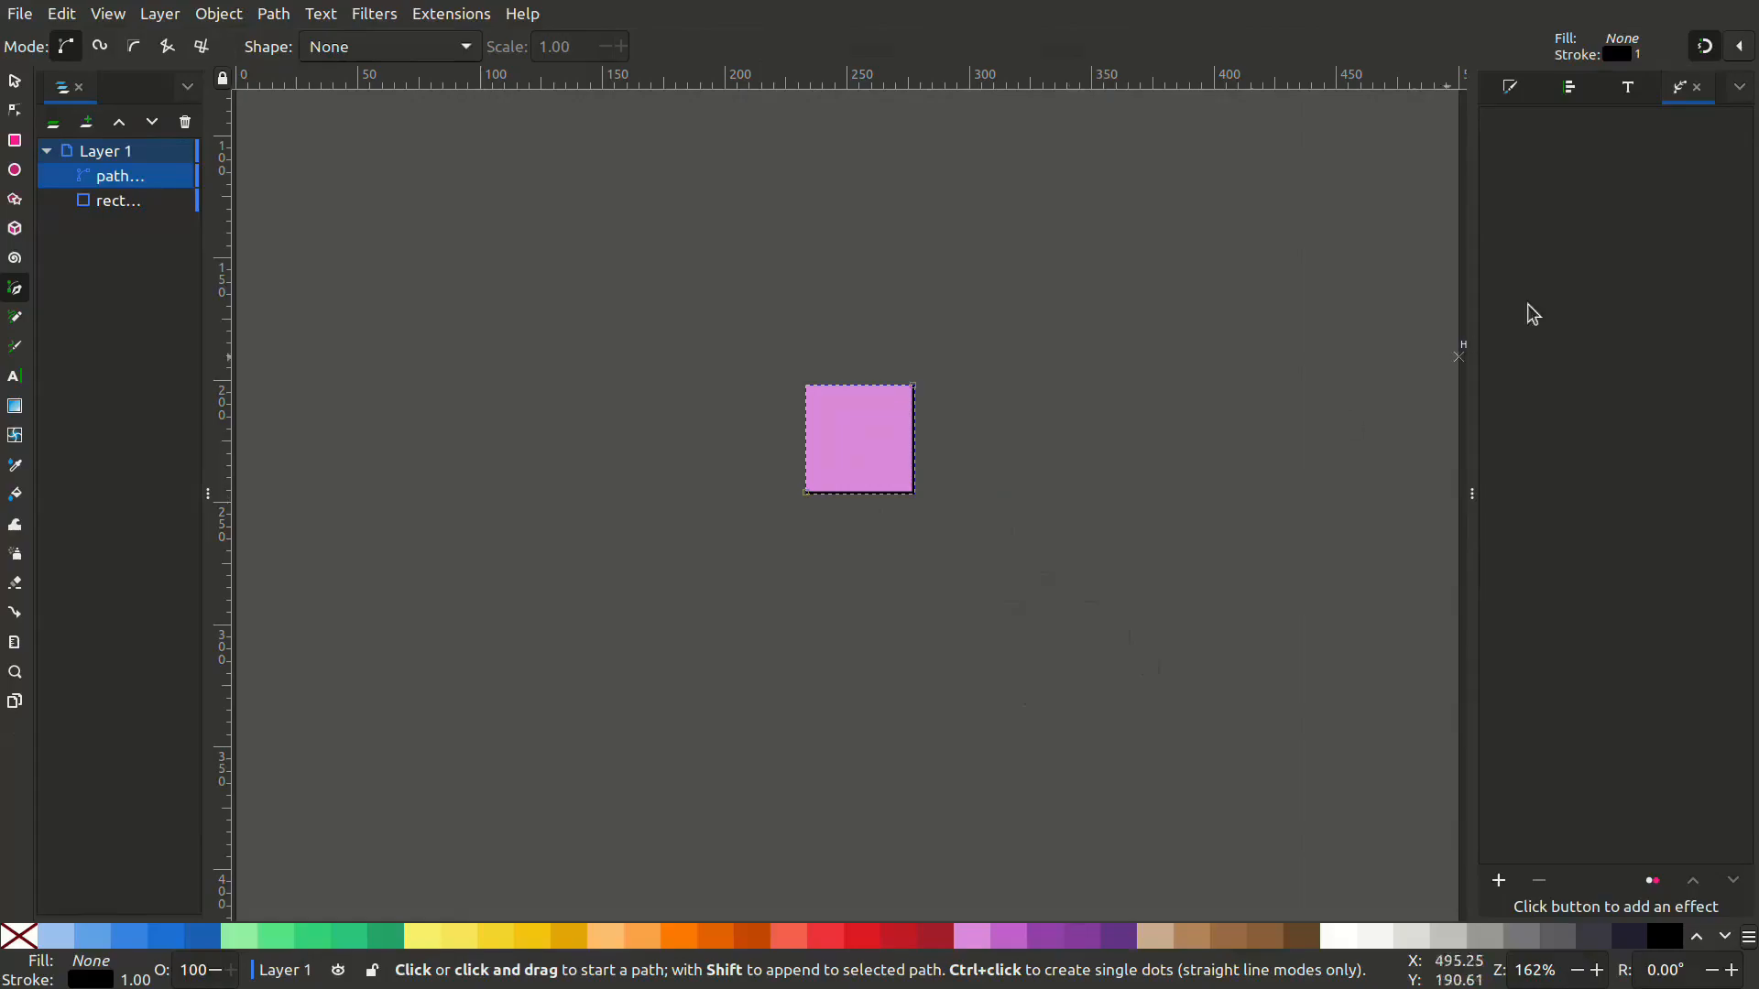
Set the L-shaped path's stroke width to 20 px.
{"action": "left_click", "coordinate": [1525, 91]}
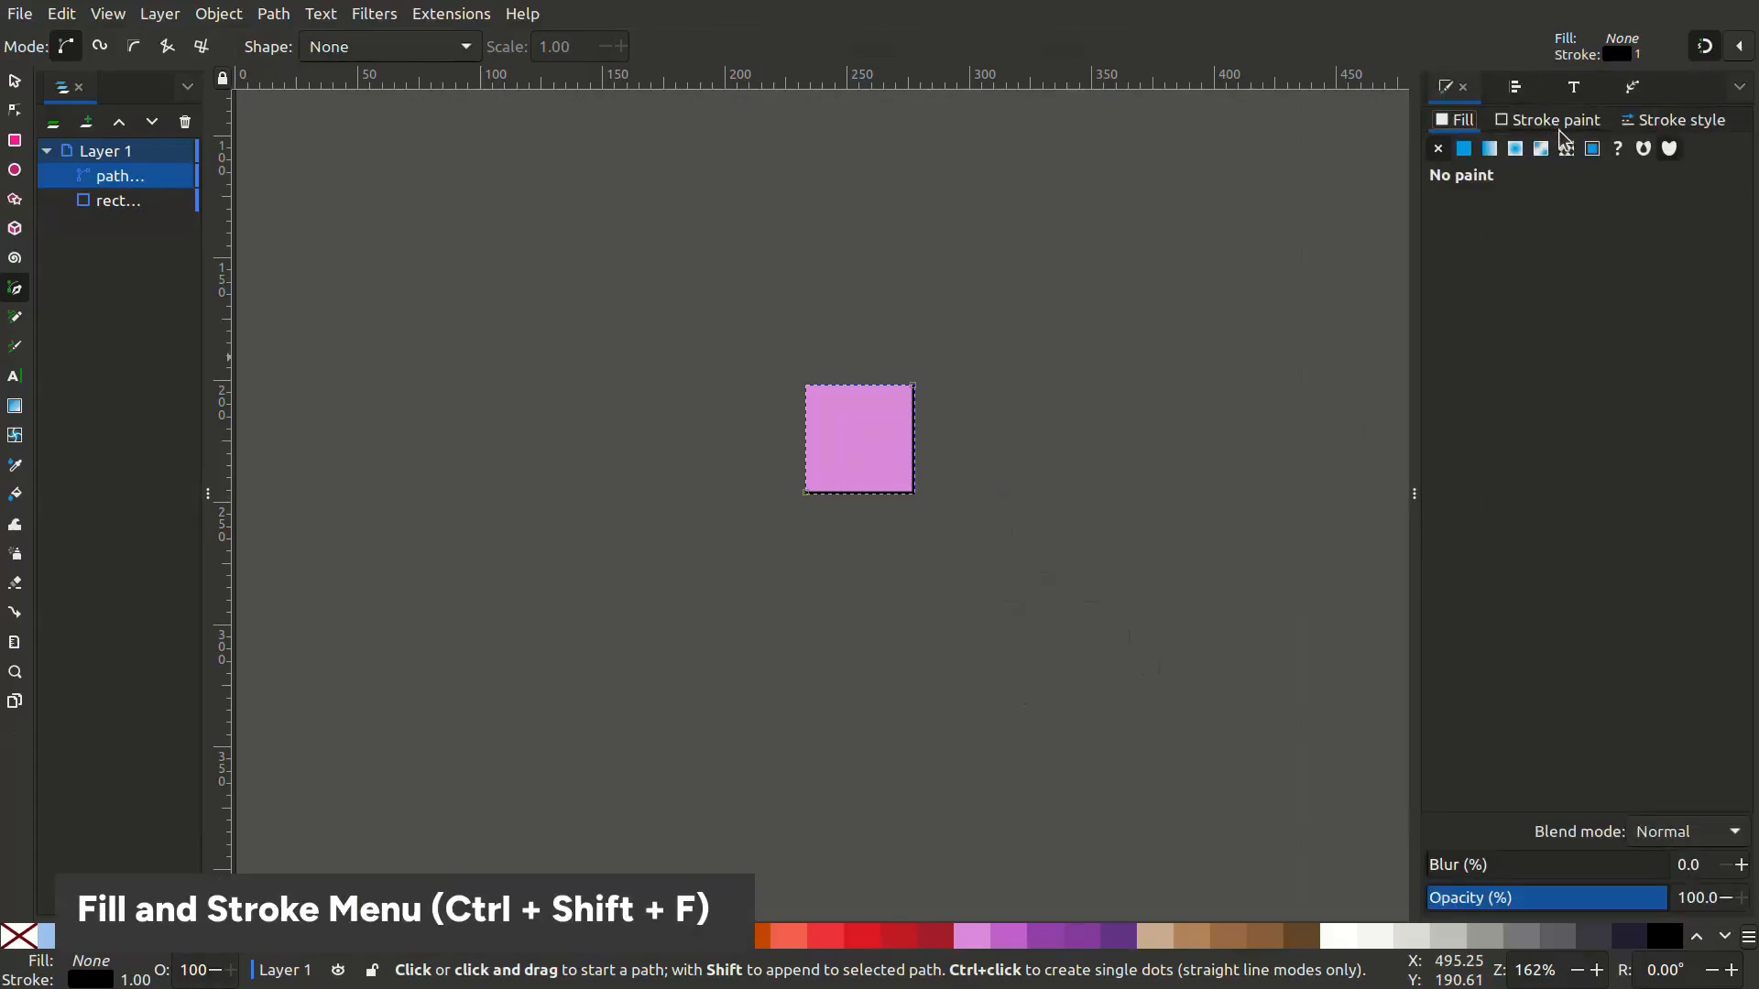
{"action": "left_click", "coordinate": [1671, 123]}
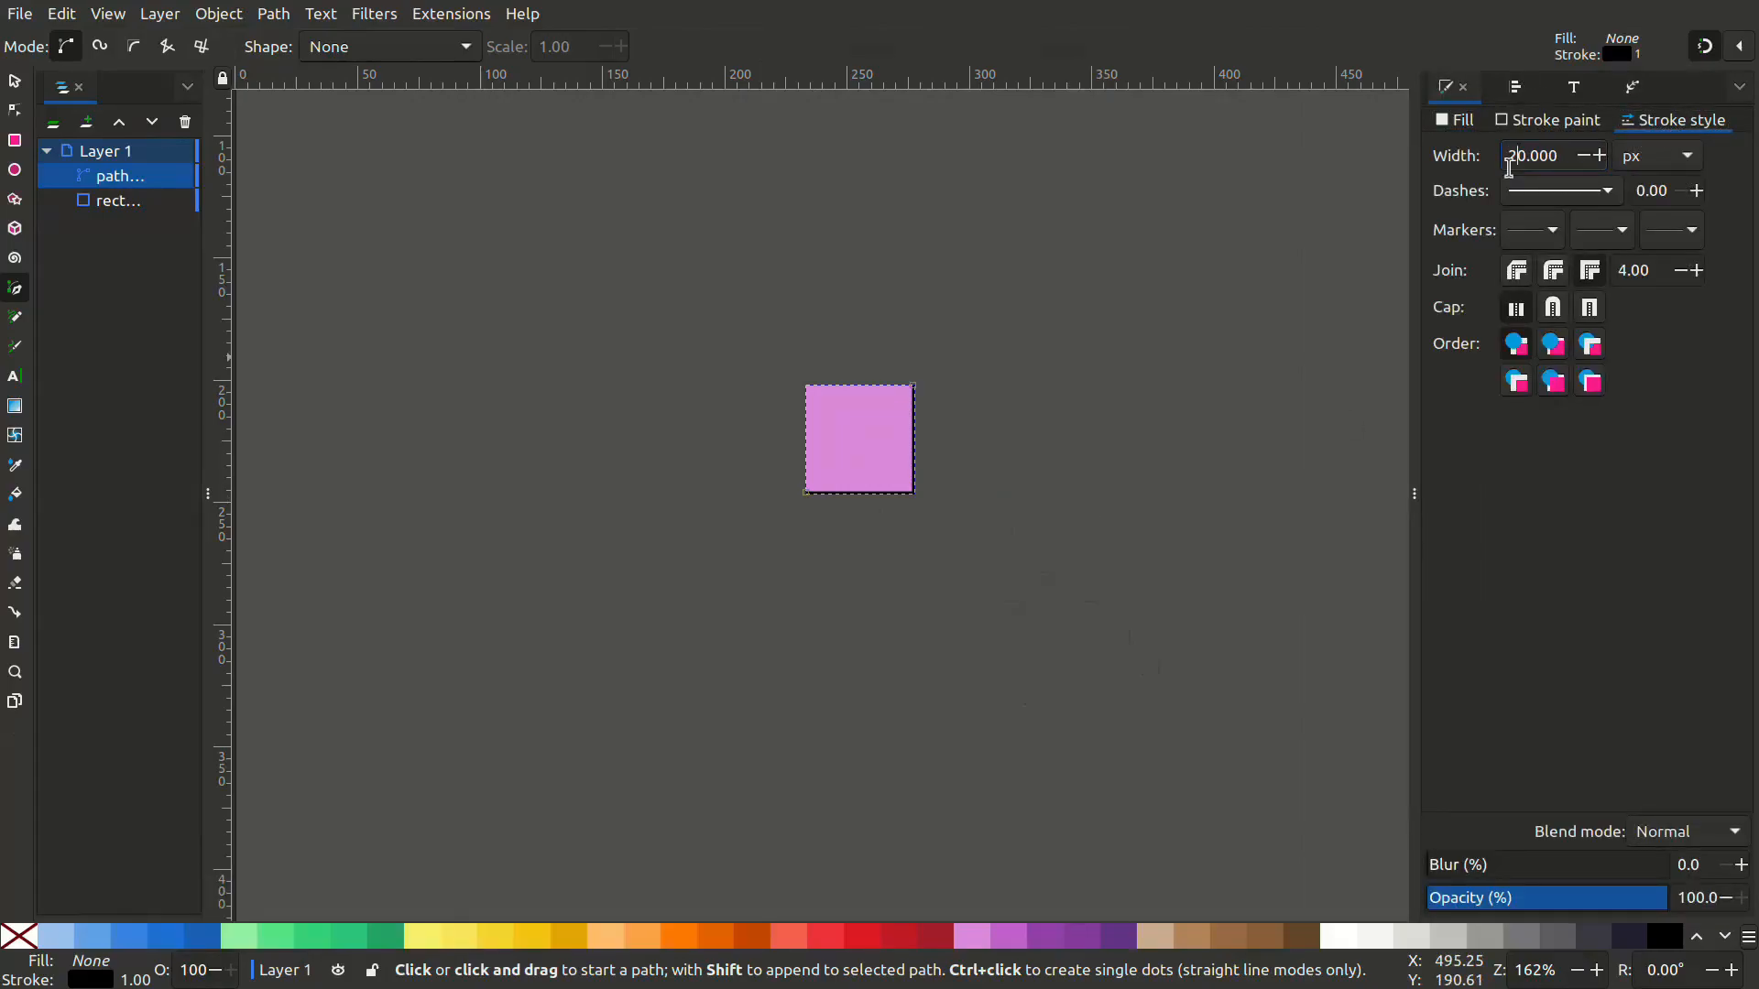
{"action": "key", "text": "Return"}
{"action": "key", "text": "Escape"}
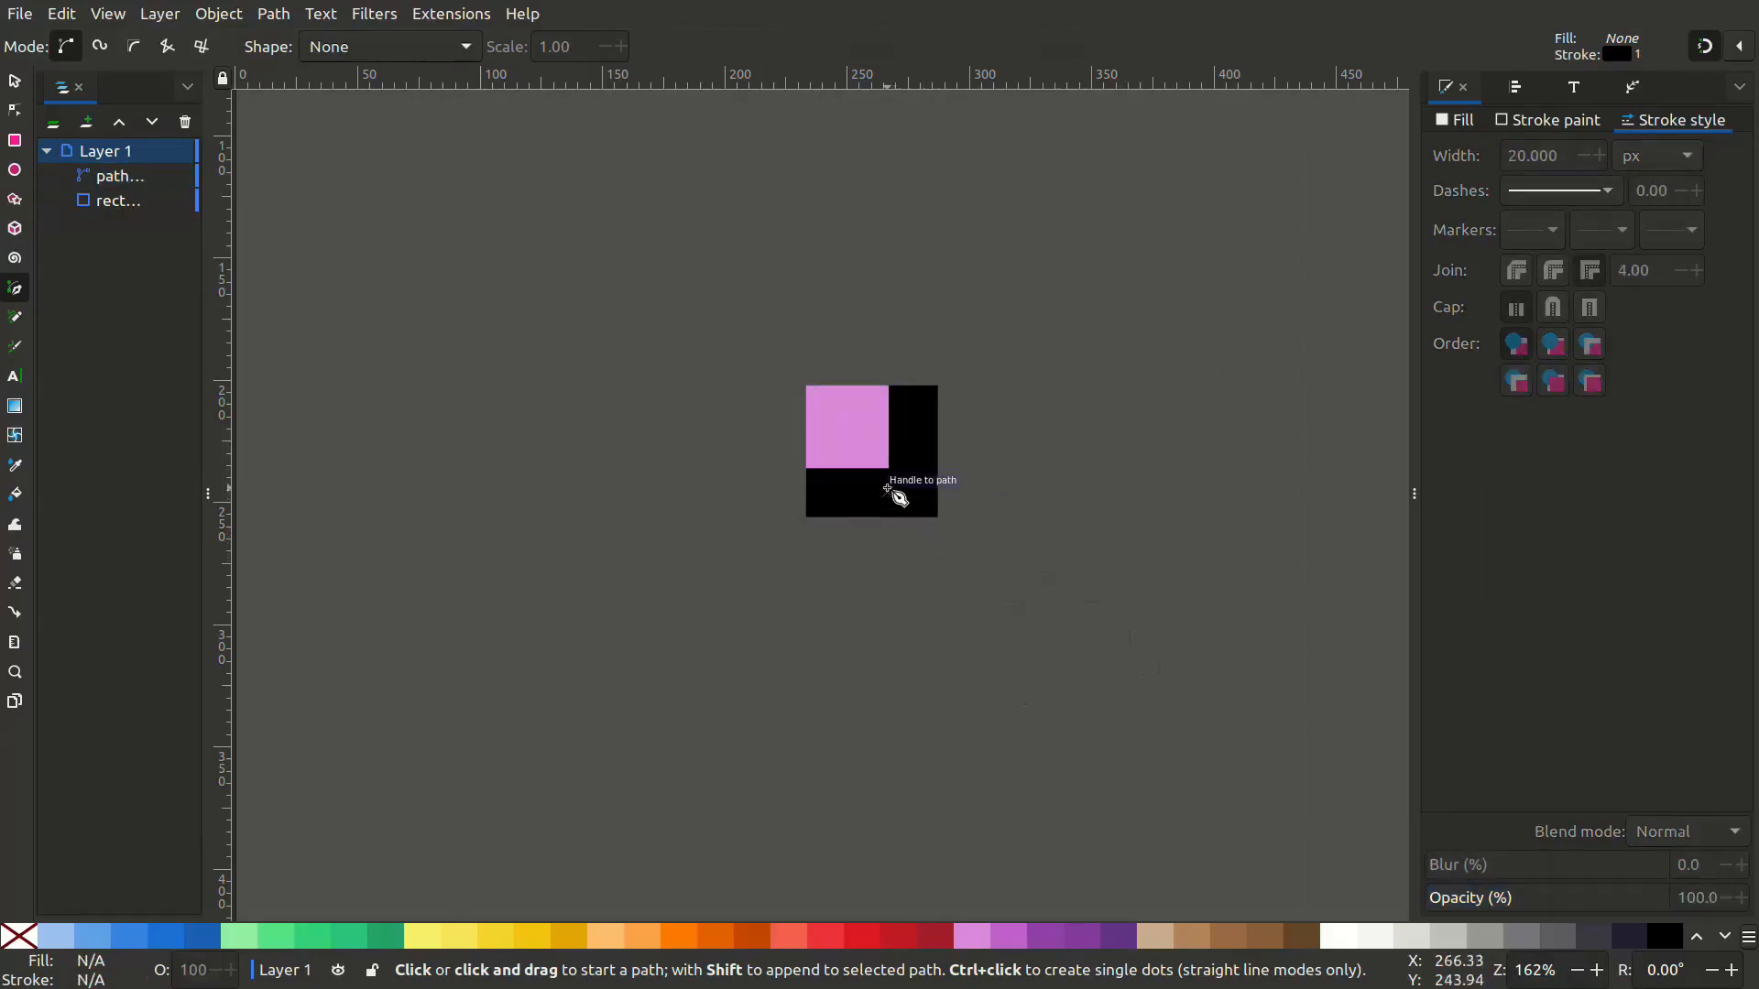
Delete the pink square used as a guide behind the L-shaped path.
{"action": "key", "text": "s"}
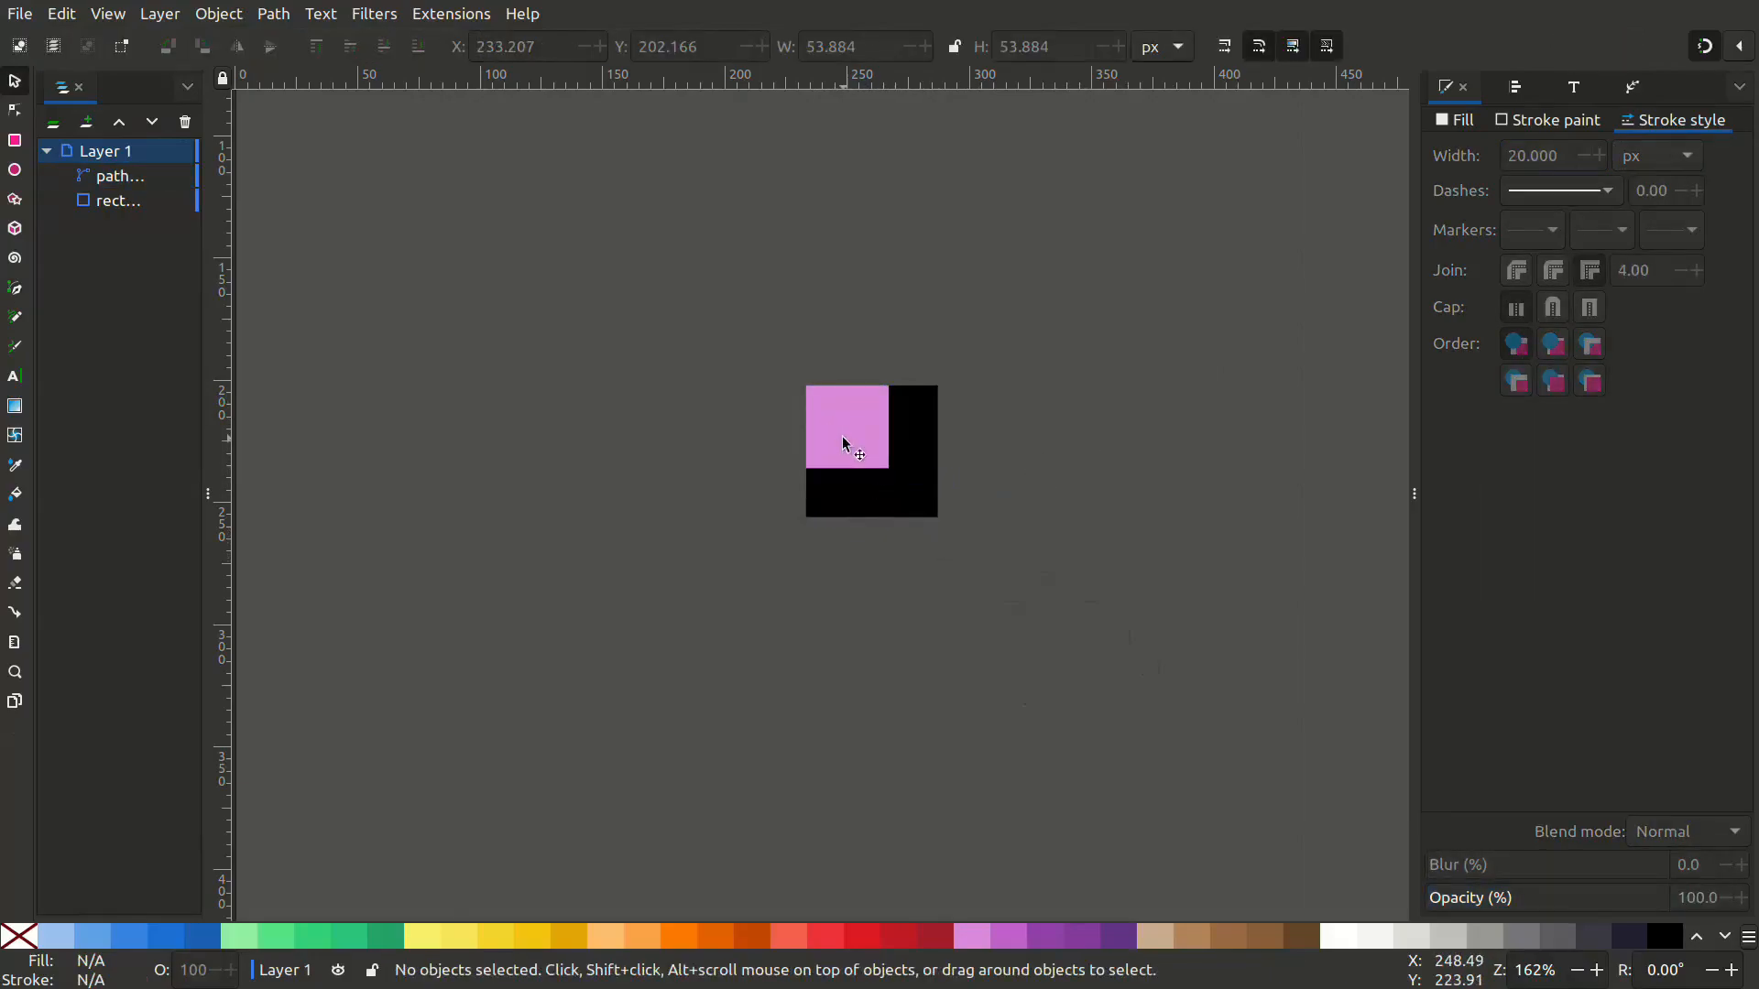
{"action": "left_click", "coordinate": [843, 443]}
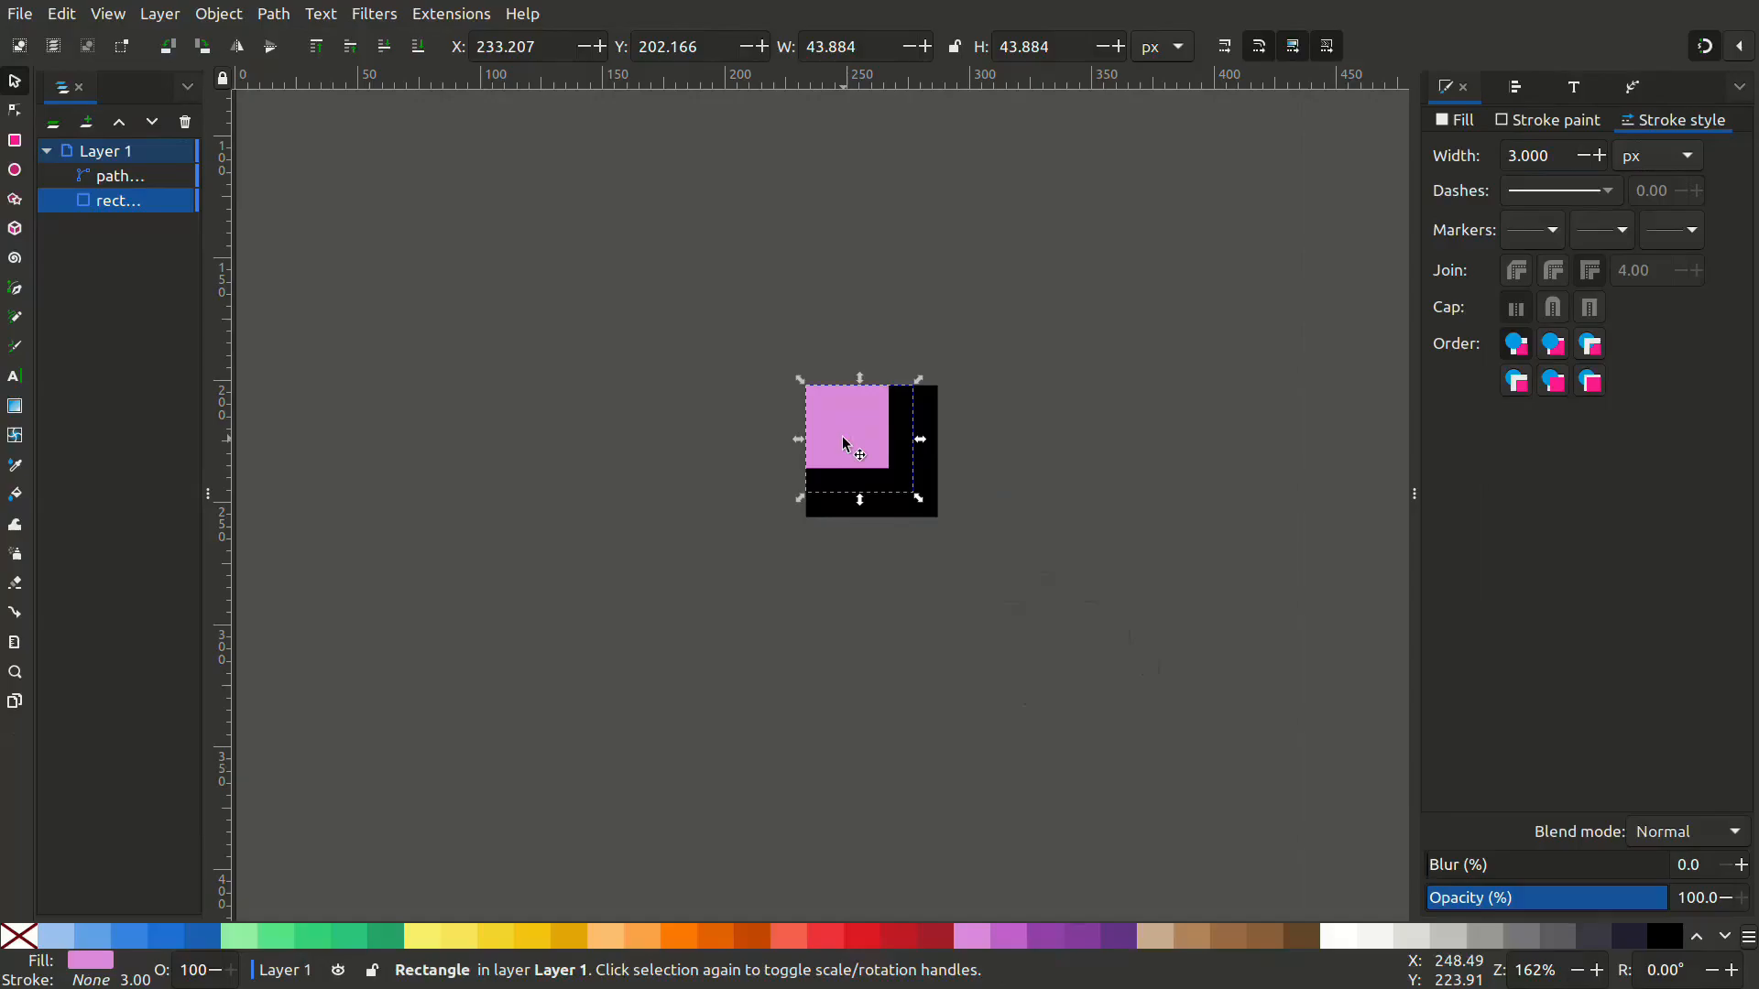
{"action": "key", "text": "Delete"}
Duplicate the L shape, flip it horizontally and vertically, and snap the copy diagonally below right so the outer corners touch.
{"action": "scroll", "coordinate": [848, 497], "scroll_direction": "down", "scroll_amount": 3}
{"action": "scroll", "coordinate": [781, 493], "scroll_direction": "up", "scroll_amount": 1}
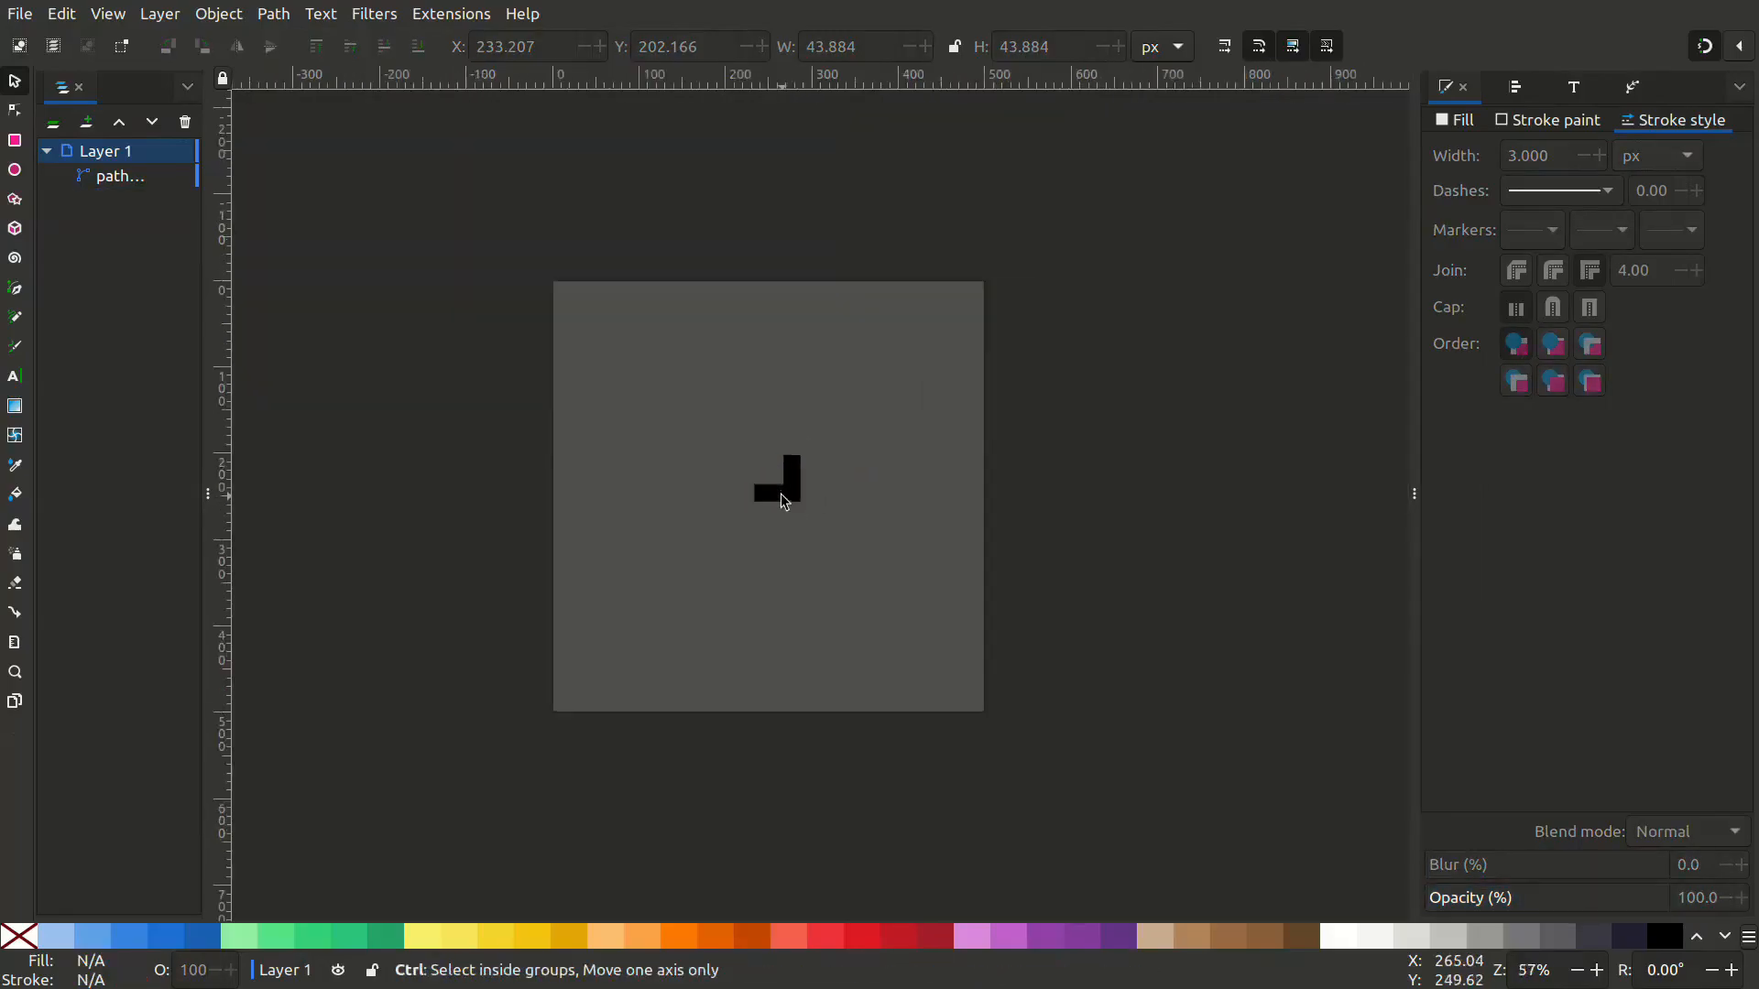
{"action": "scroll", "coordinate": [781, 493], "scroll_direction": "up", "scroll_amount": 1}
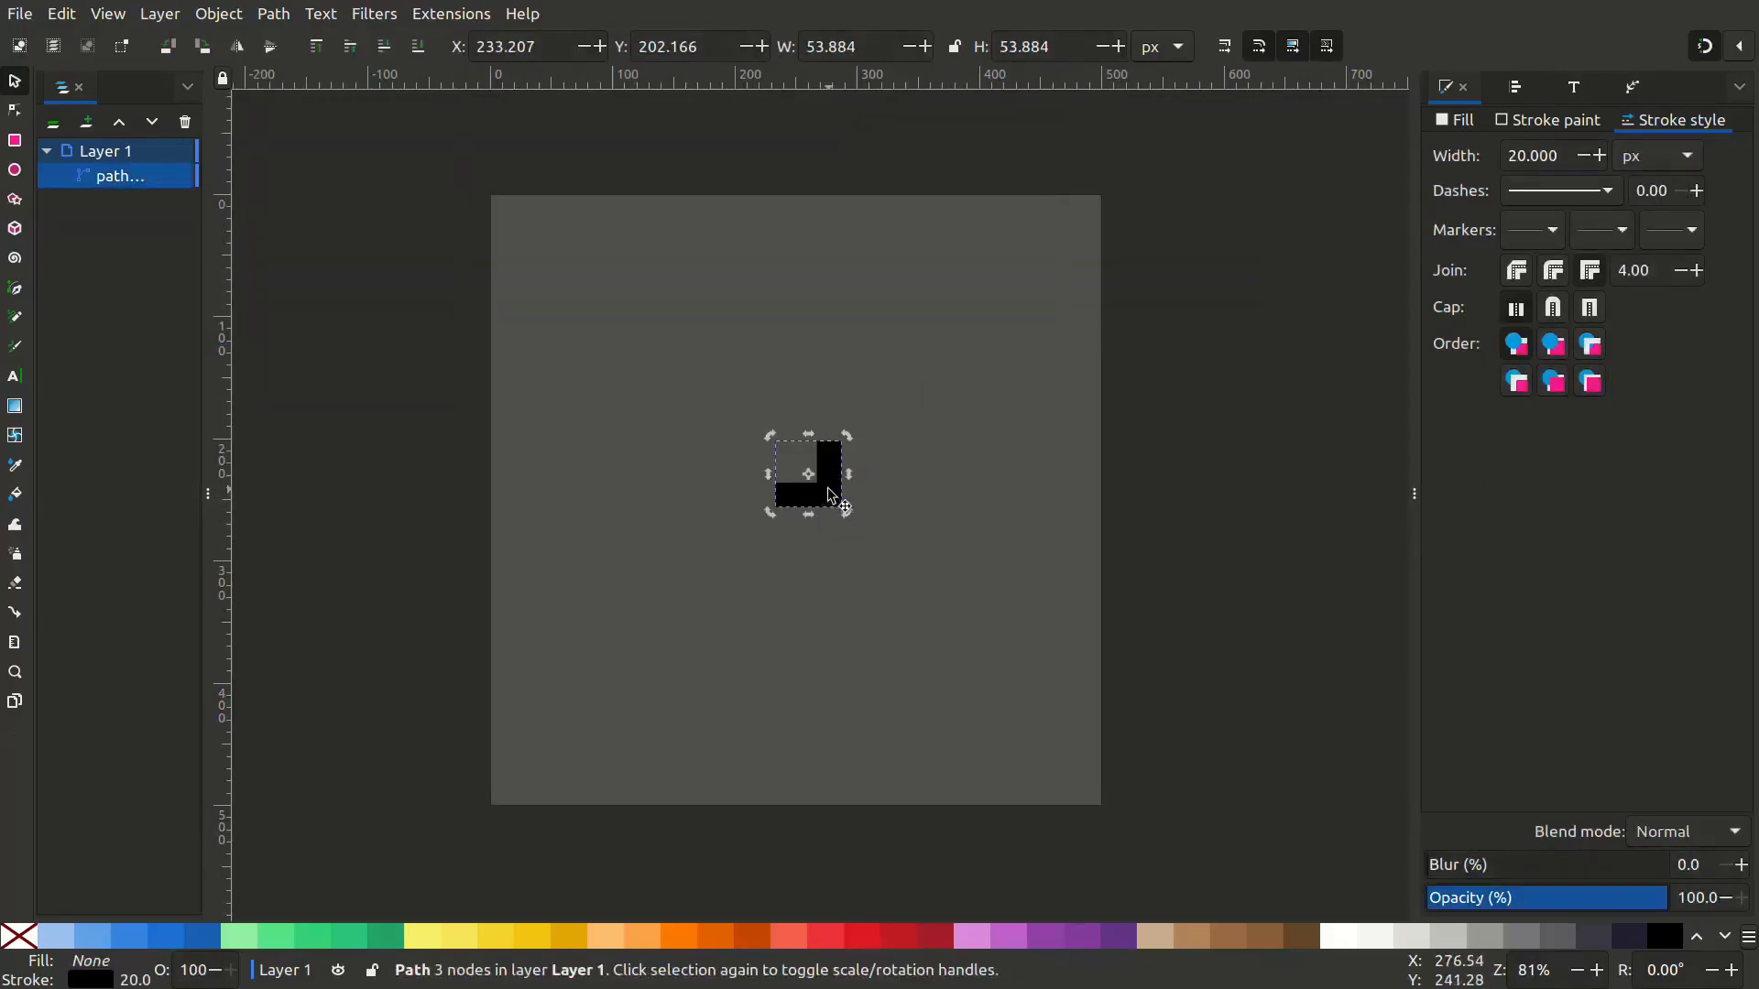
{"action": "right_click", "coordinate": [828, 489]}
{"action": "left_click", "coordinate": [871, 584]}
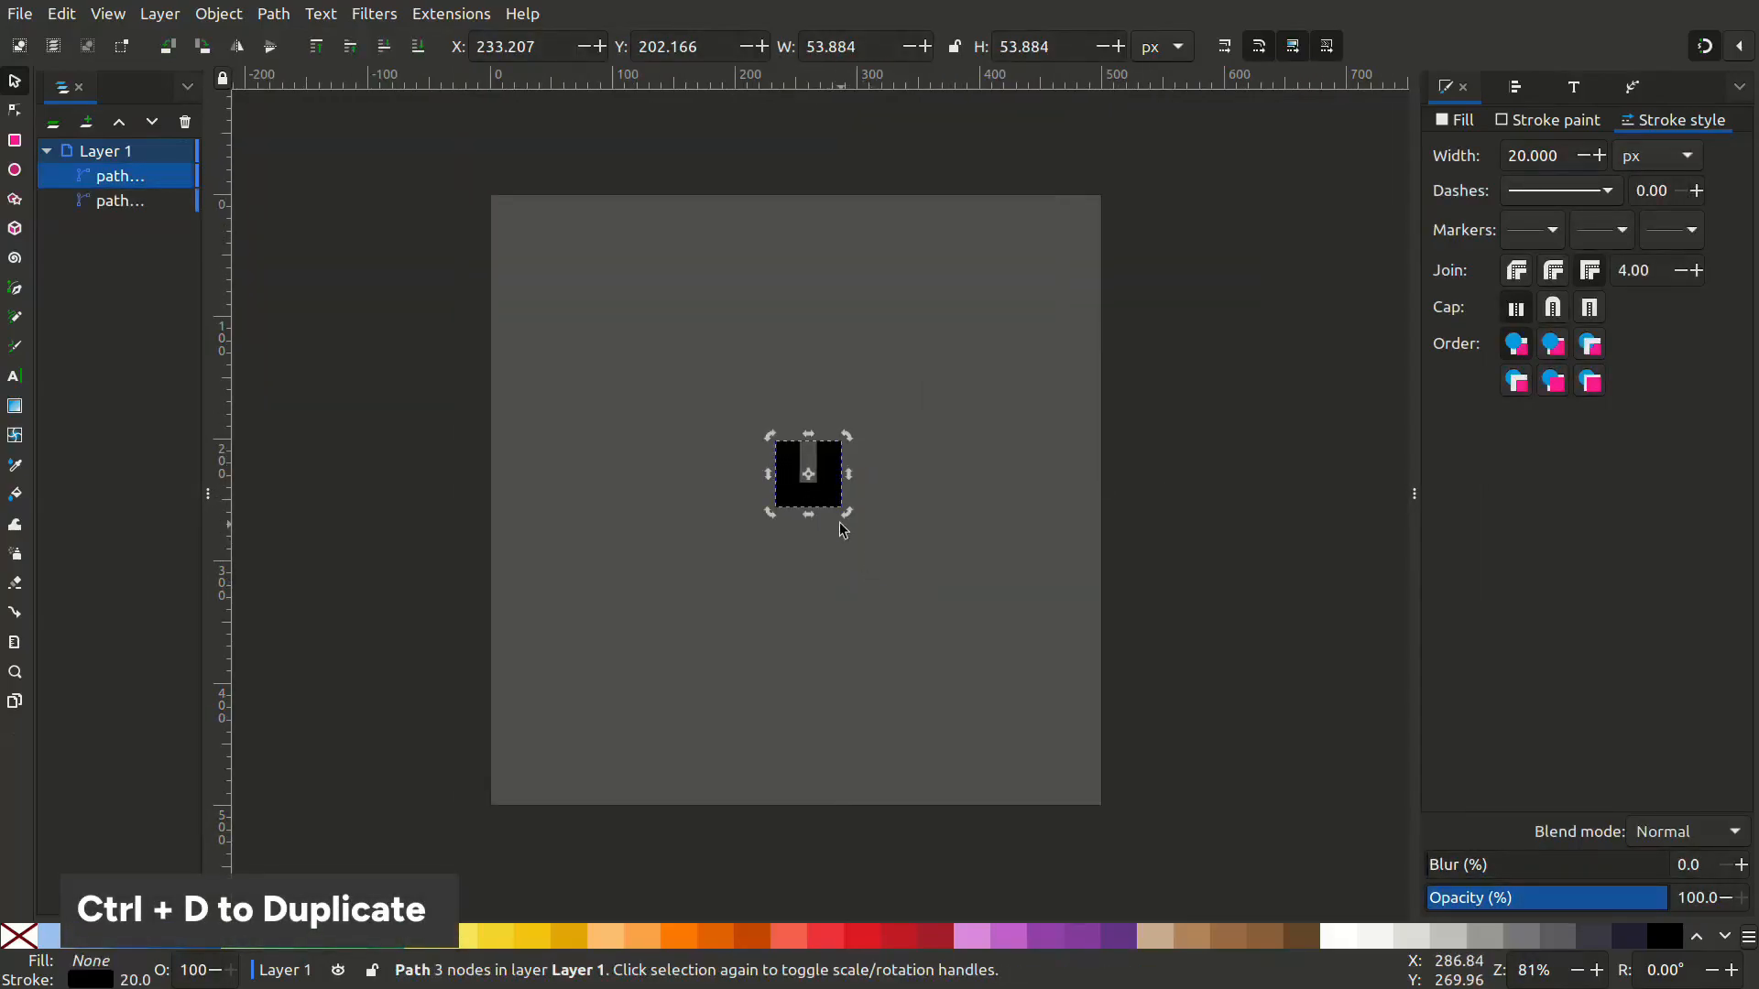
{"action": "key", "text": "v"}
{"action": "left_click_drag", "start_coordinate": [786, 482], "coordinate": [846, 583]}
{"action": "left_click", "coordinate": [834, 630]}
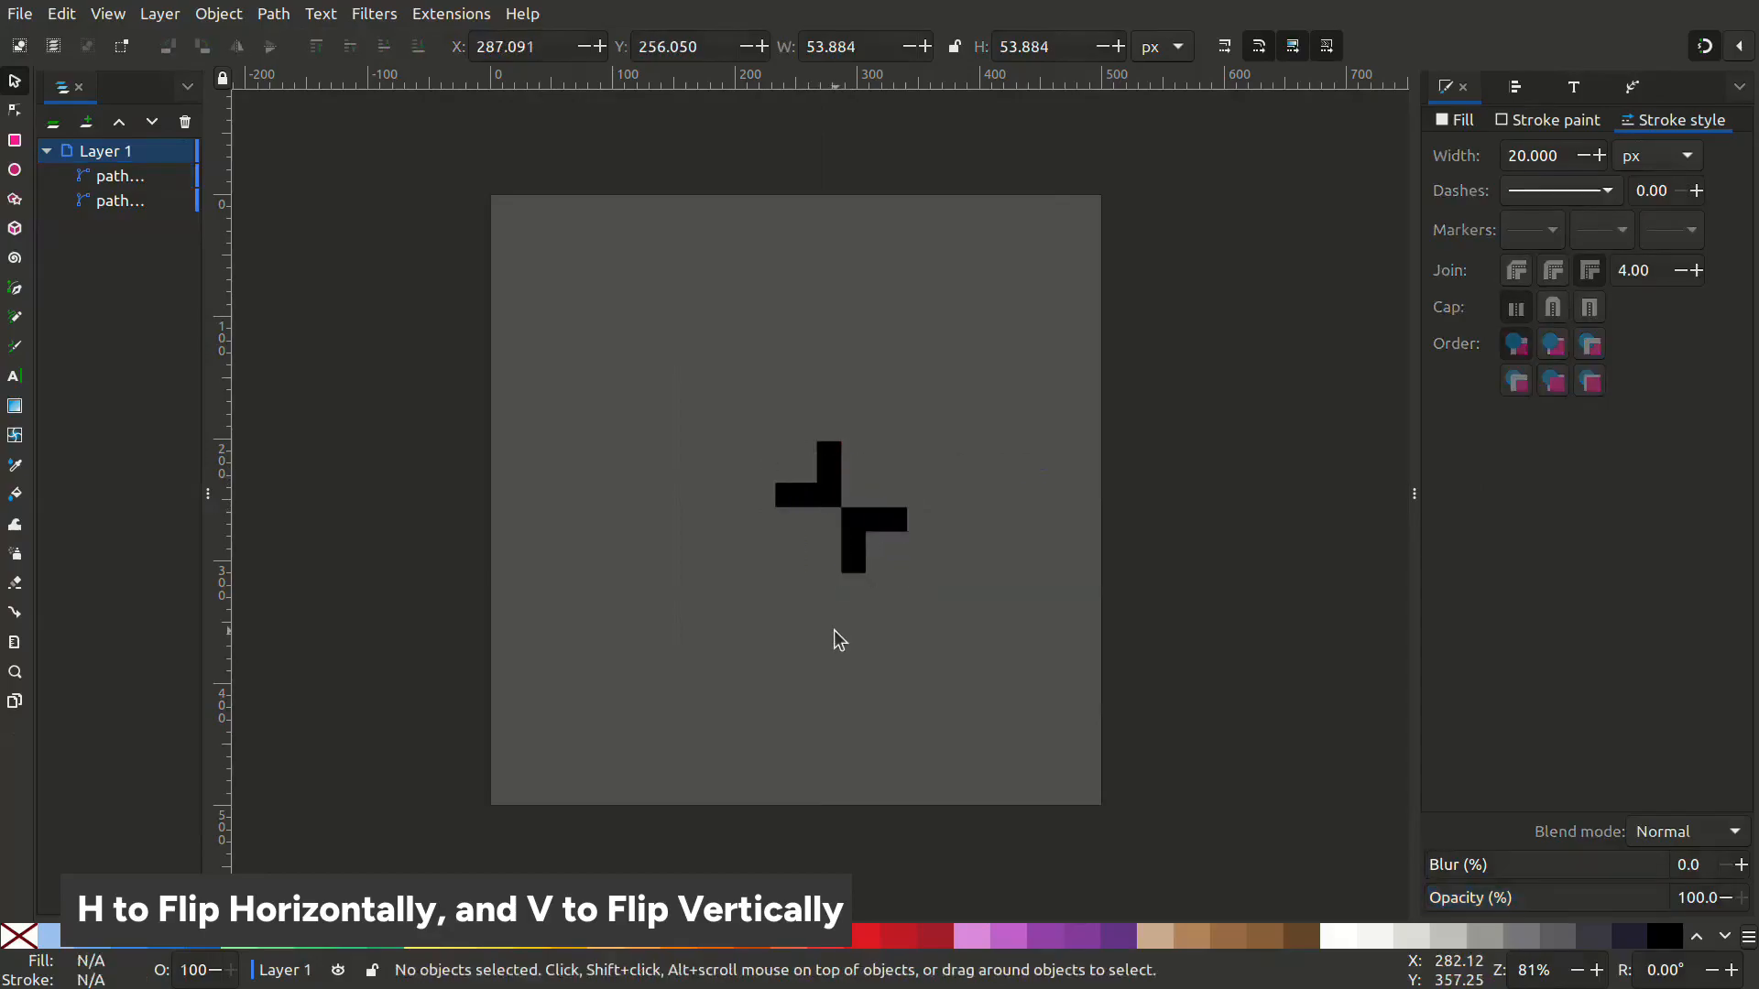
Draw a square about 54 px wide in the empty lower-left gap between the two L shapes.
{"action": "scroll", "coordinate": [822, 542], "scroll_direction": "up", "scroll_amount": 1}
{"action": "scroll", "coordinate": [827, 552], "scroll_direction": "up", "scroll_amount": 2}
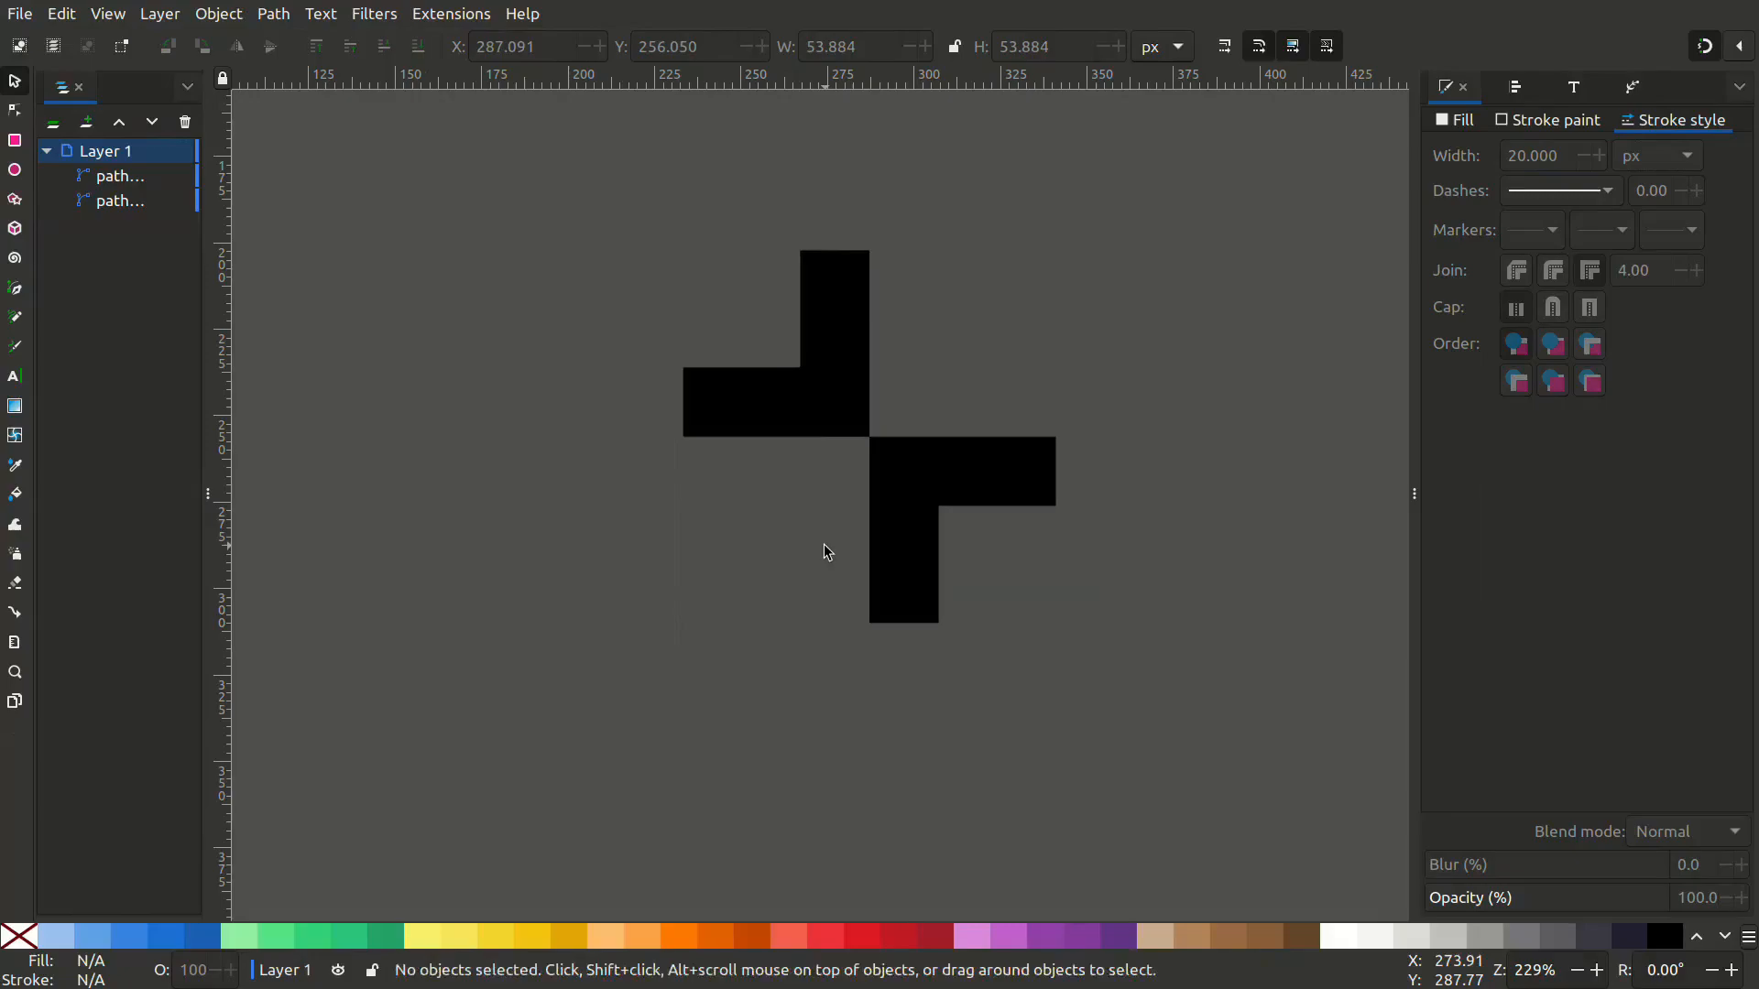
{"action": "key", "text": "r"}
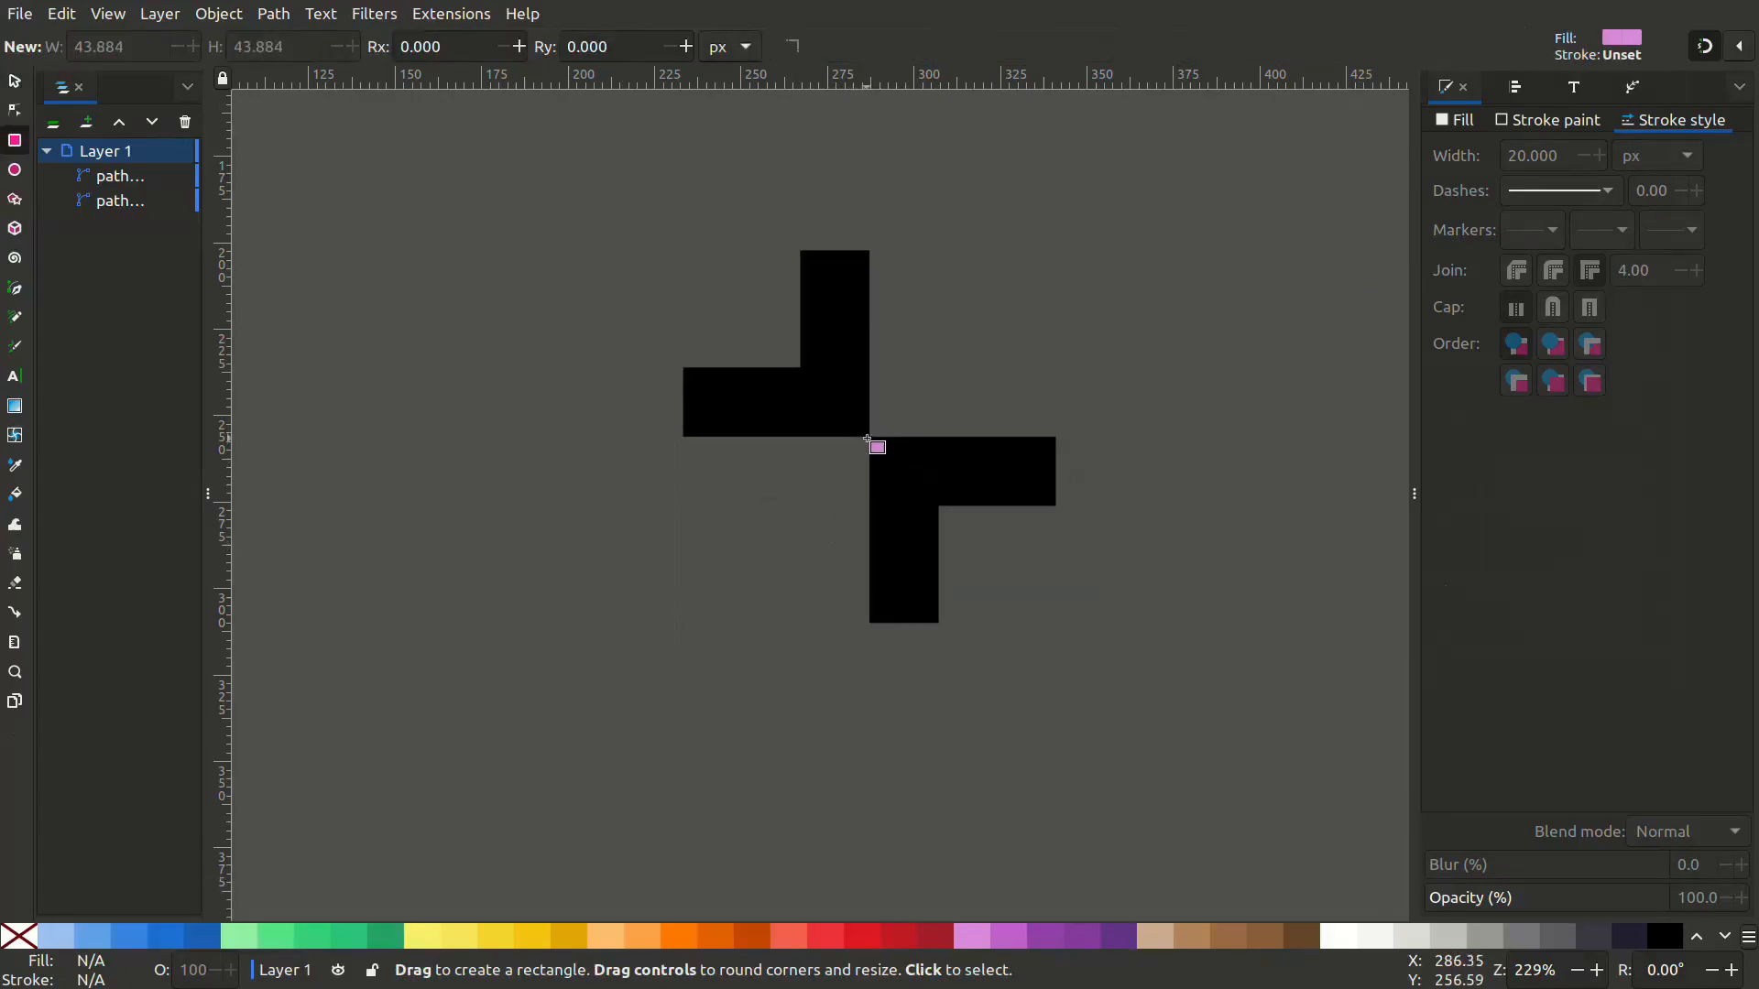
{"action": "left_click_drag", "start_coordinate": [868, 437], "coordinate": [681, 667]}
{"action": "key", "text": "s"}
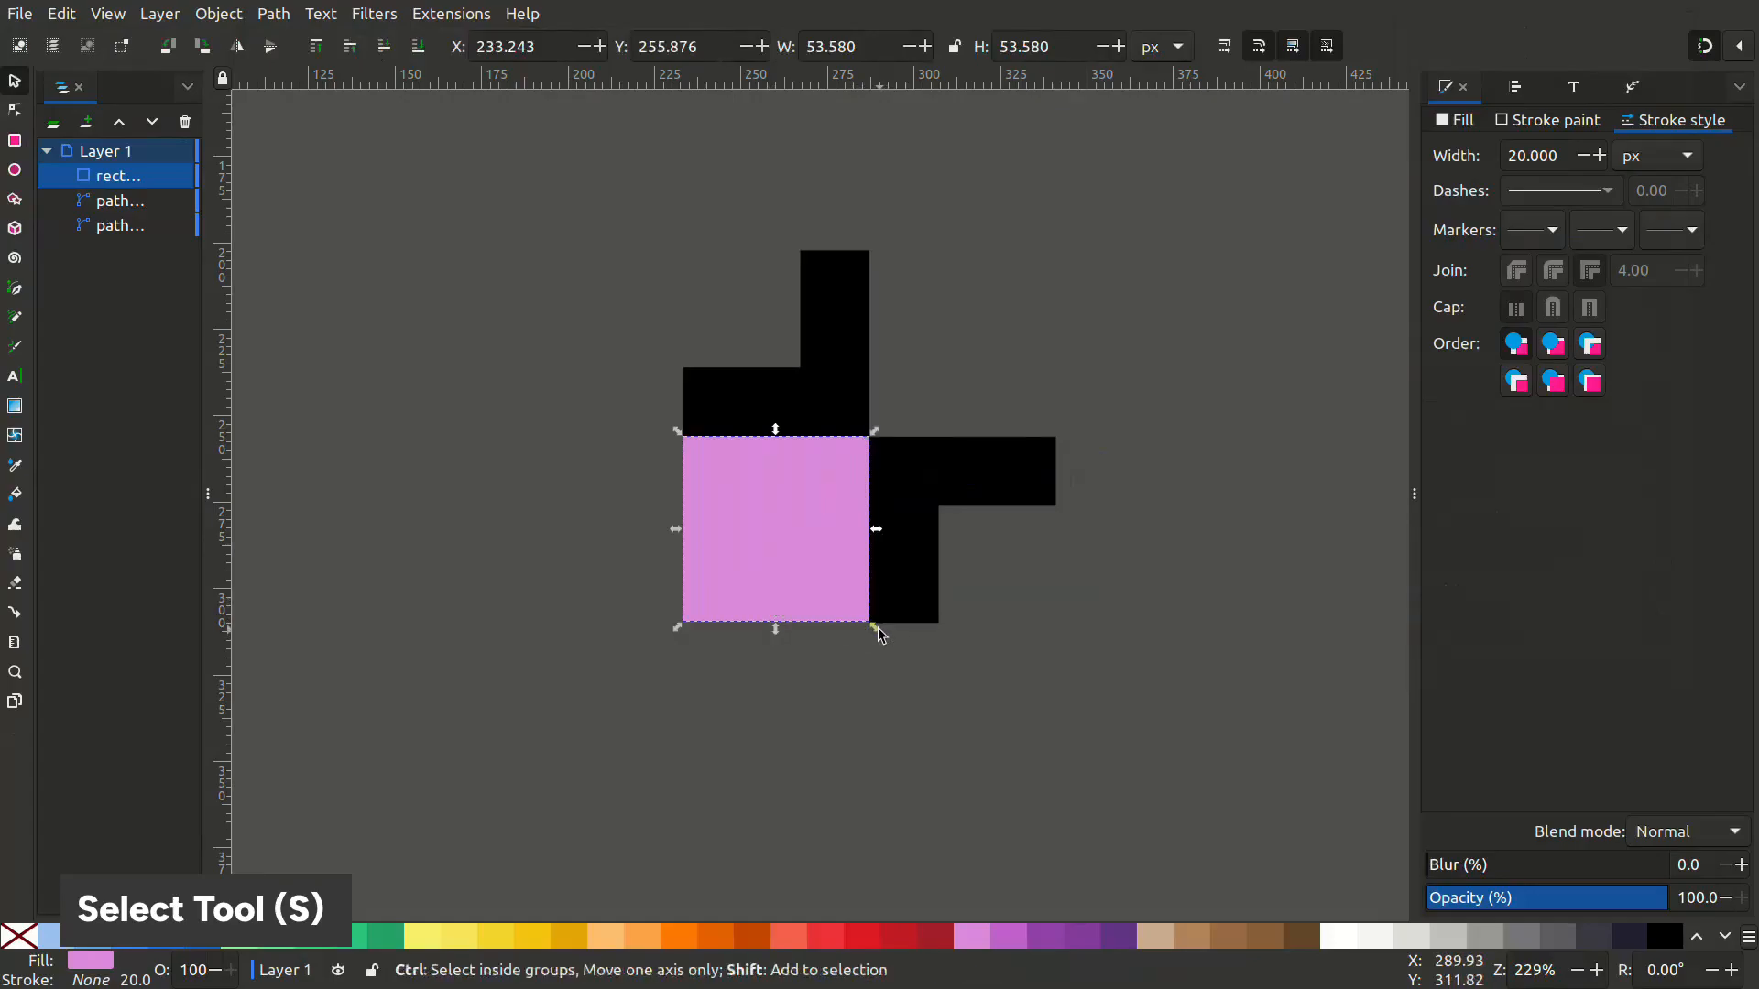
Scale the pink square to about 34 px toward its lower-left corner and round its corners by about 5.5 px.
{"action": "left_click_drag", "start_coordinate": [877, 435], "coordinate": [839, 504]}
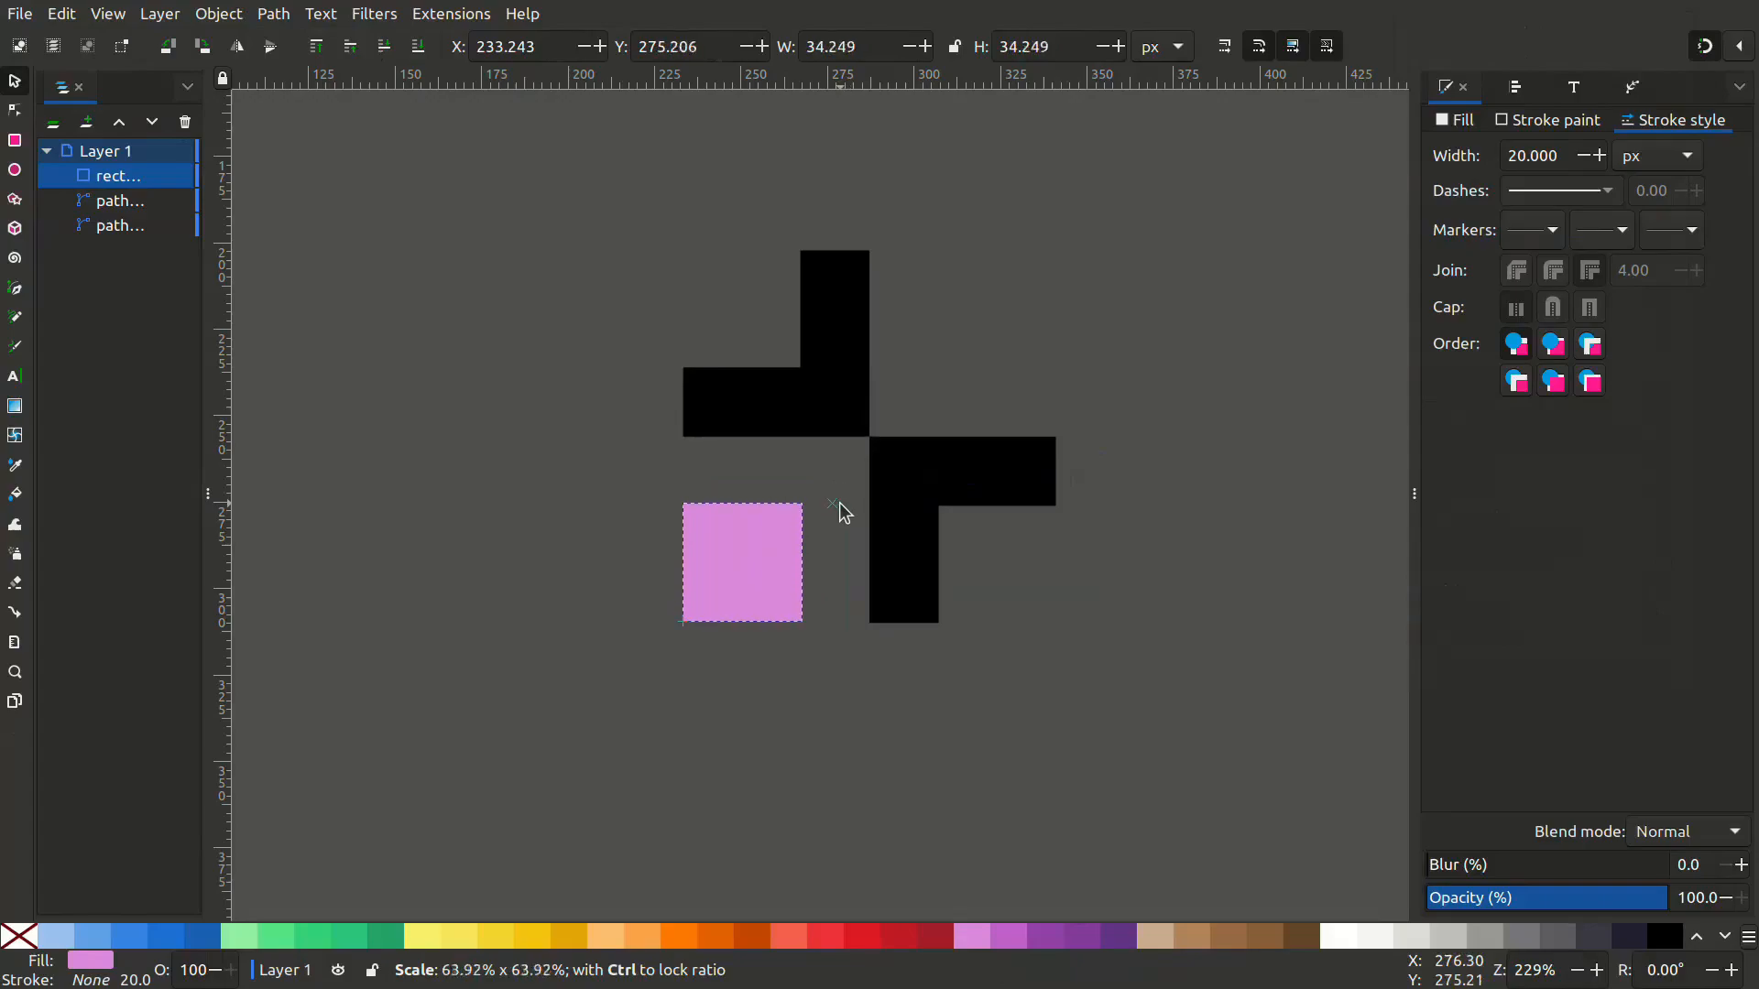
{"action": "left_click_drag", "start_coordinate": [843, 510], "coordinate": [801, 528]}
{"action": "key", "text": "r"}
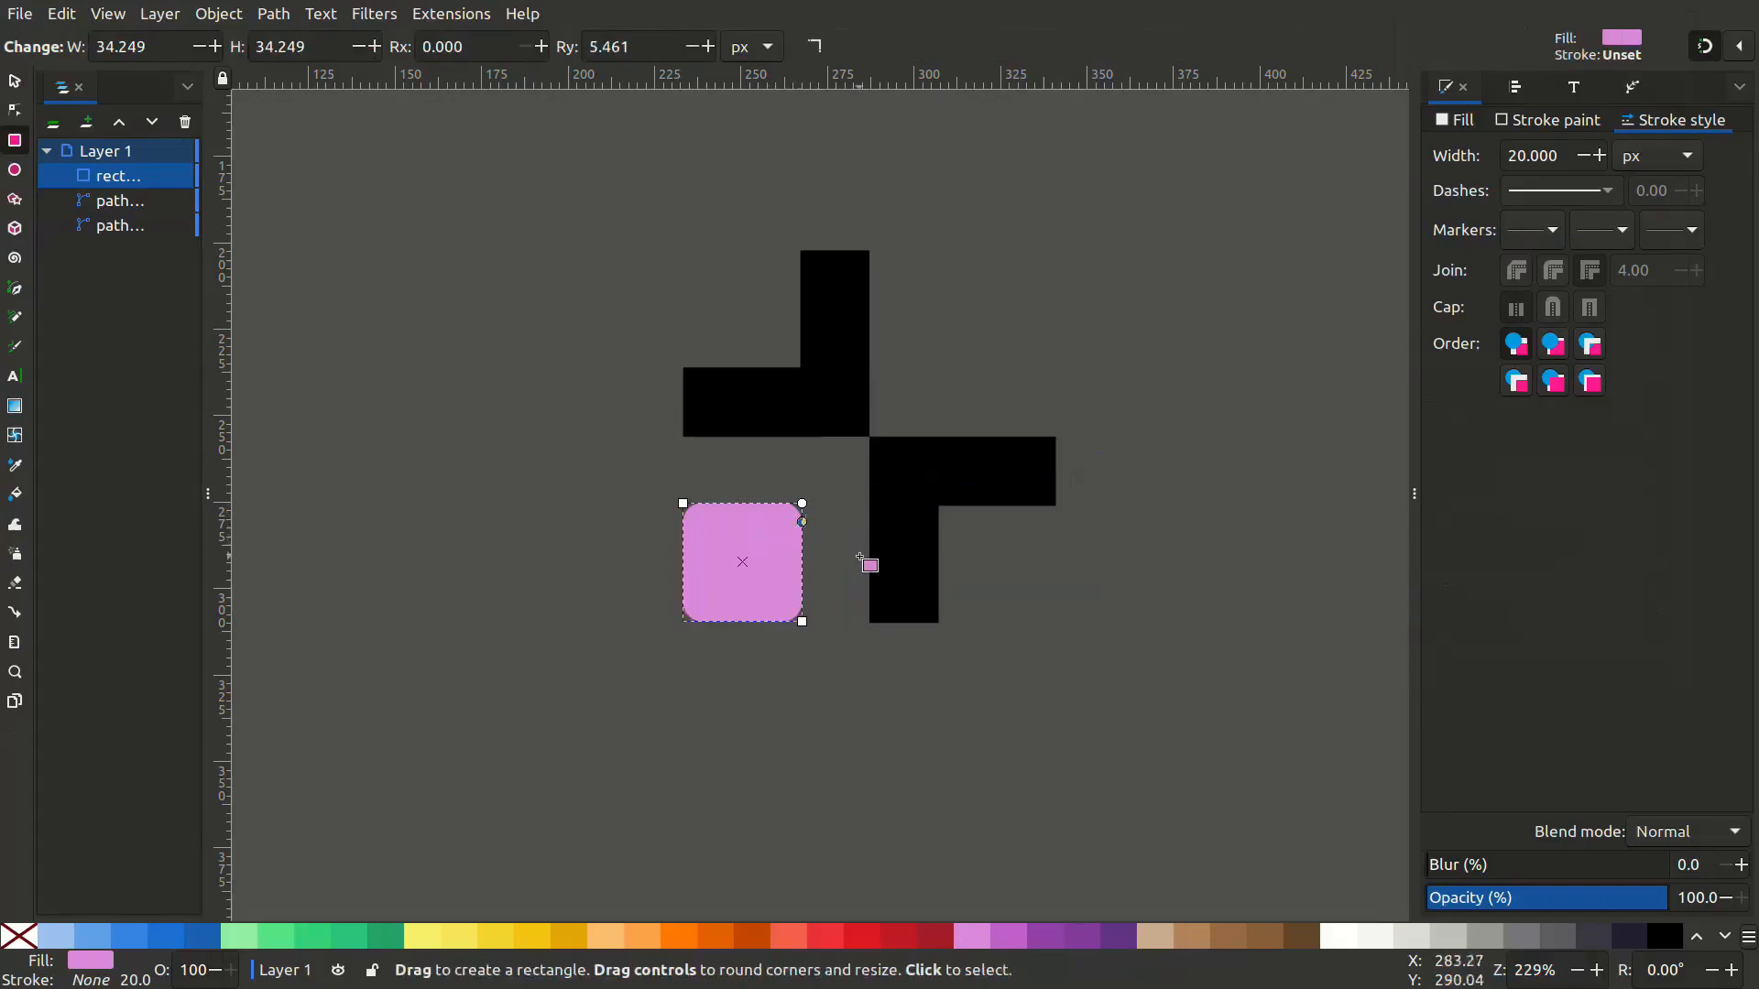
Duplicate the rounded square and move the copy into the upper-right gap between the L shapes.
{"action": "key", "text": "s"}
{"action": "key", "text": "ctrl"}
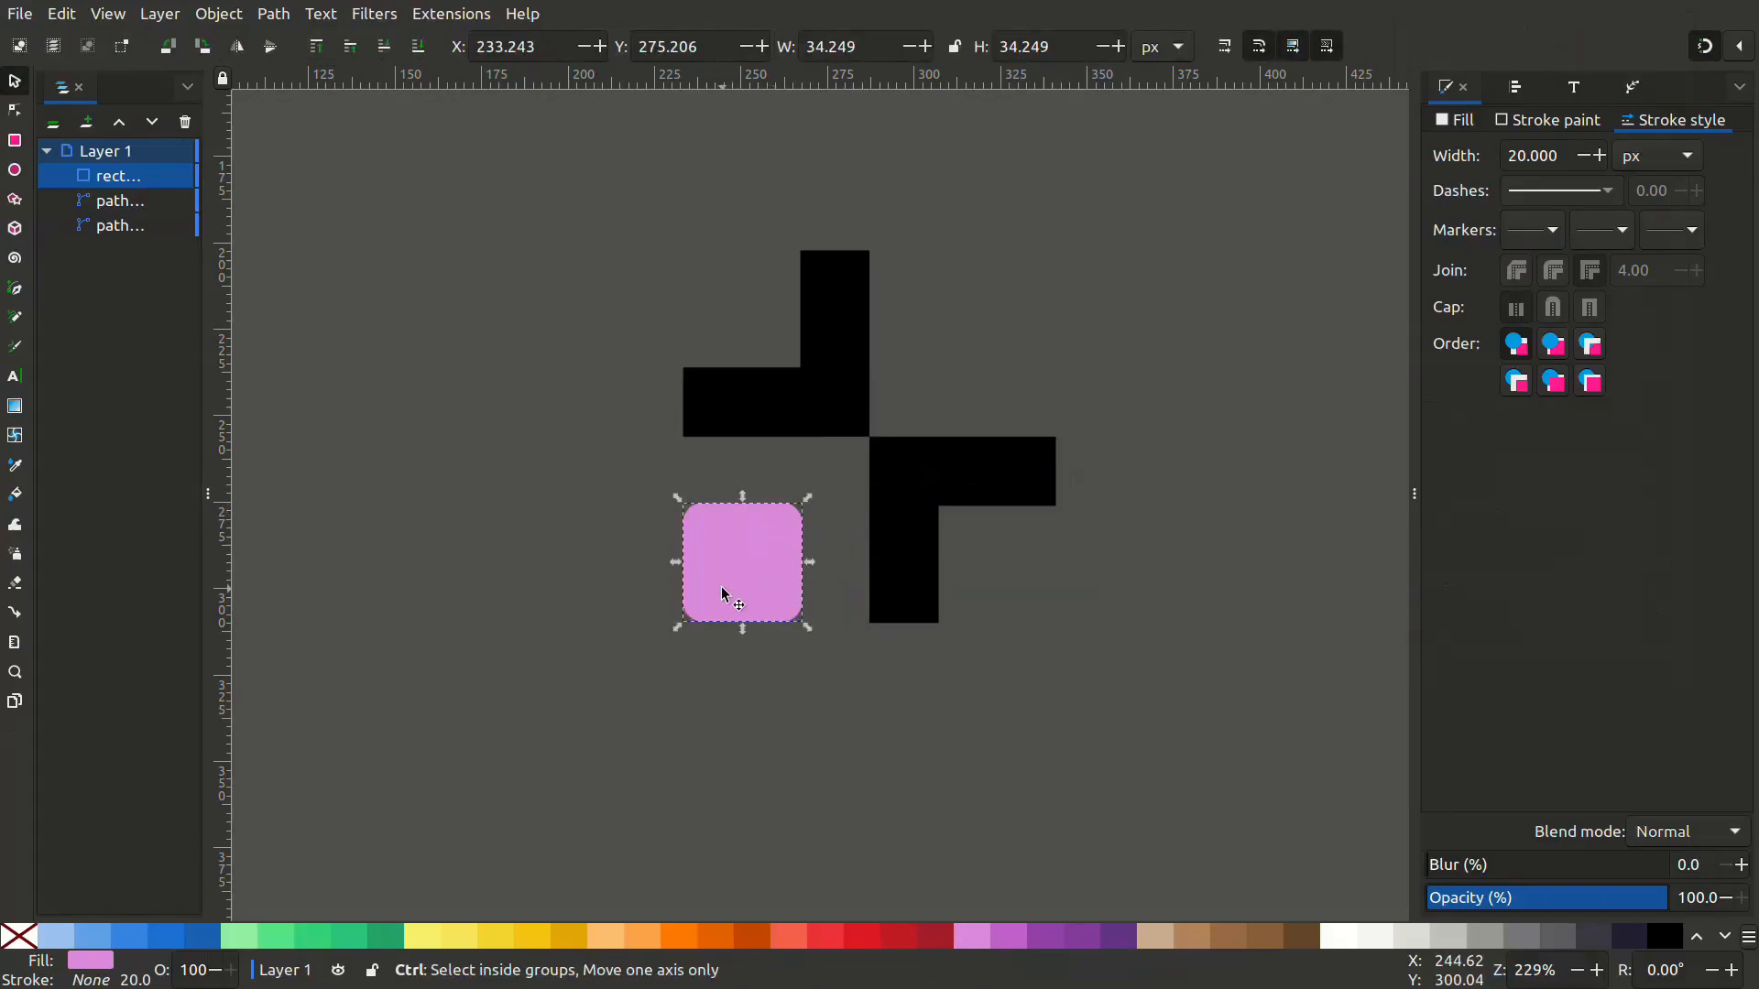
{"action": "key", "text": "ctrl+d"}
{"action": "left_click_drag", "start_coordinate": [726, 605], "coordinate": [987, 347]}
Align the top edges of the upper-right rounded square and the upper L shape relative to the last selected object.
{"action": "left_click", "coordinate": [844, 346], "text": "shift"}
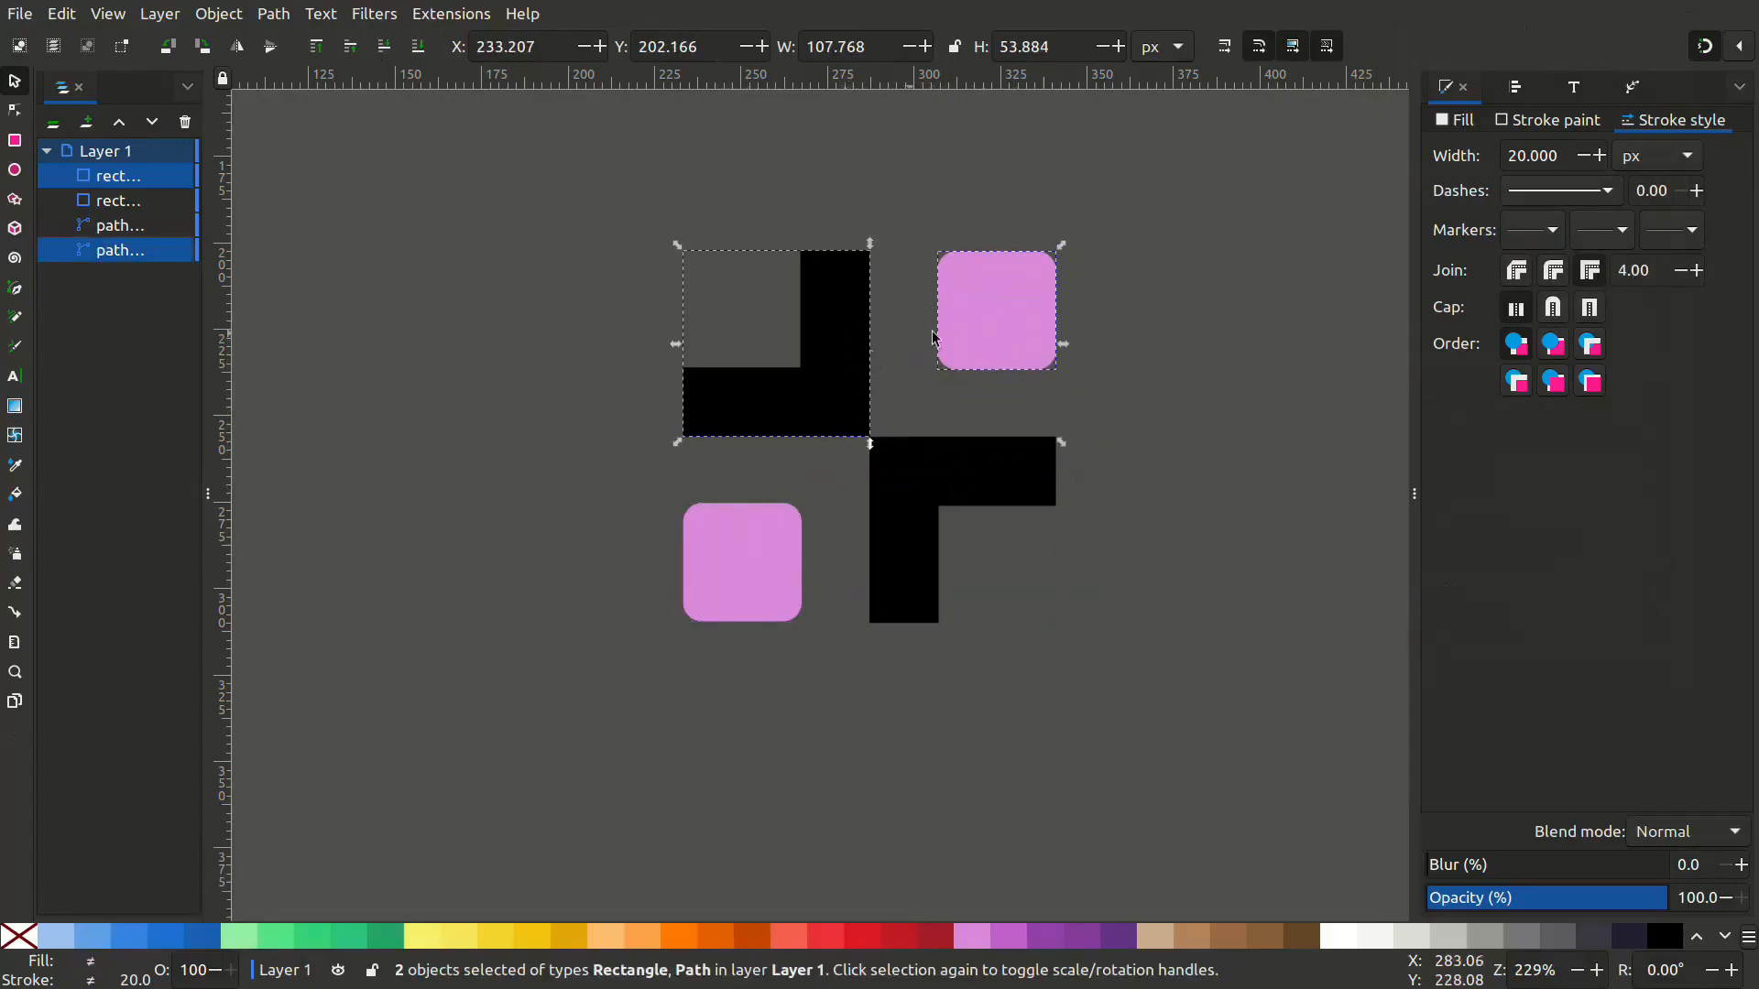
{"action": "key", "text": "ctrl+shift+a"}
{"action": "left_click", "coordinate": [1591, 235]}
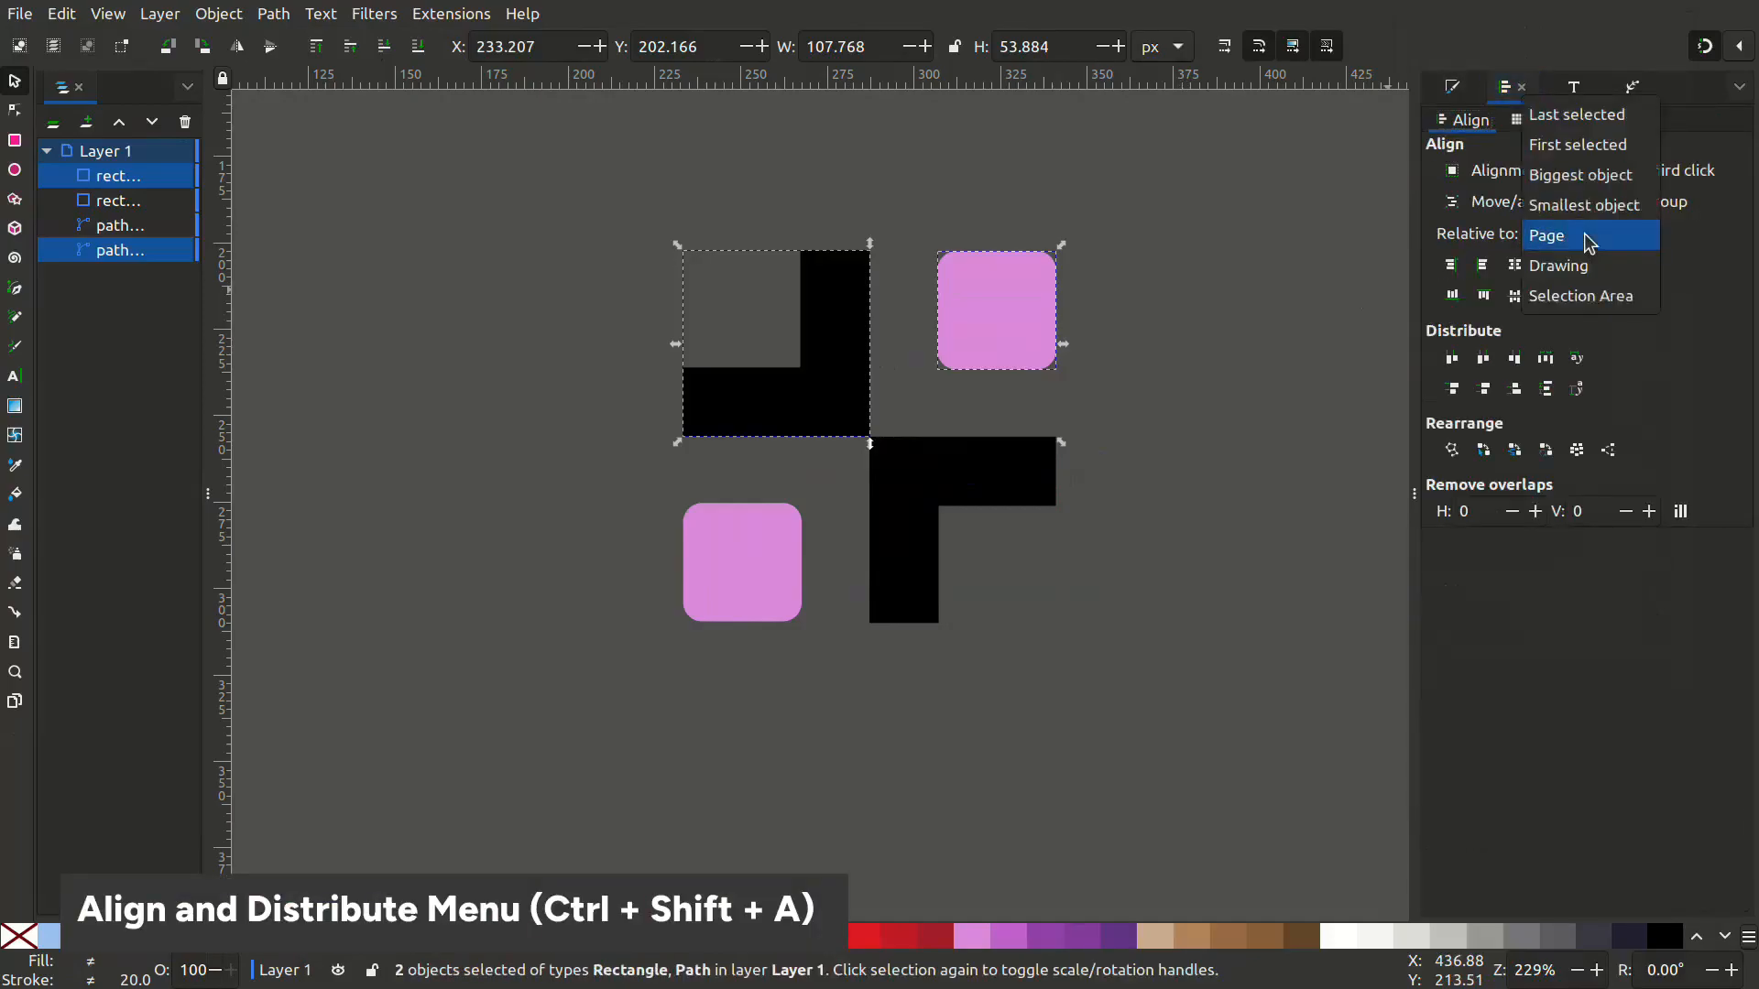
{"action": "left_click", "coordinate": [1578, 115]}
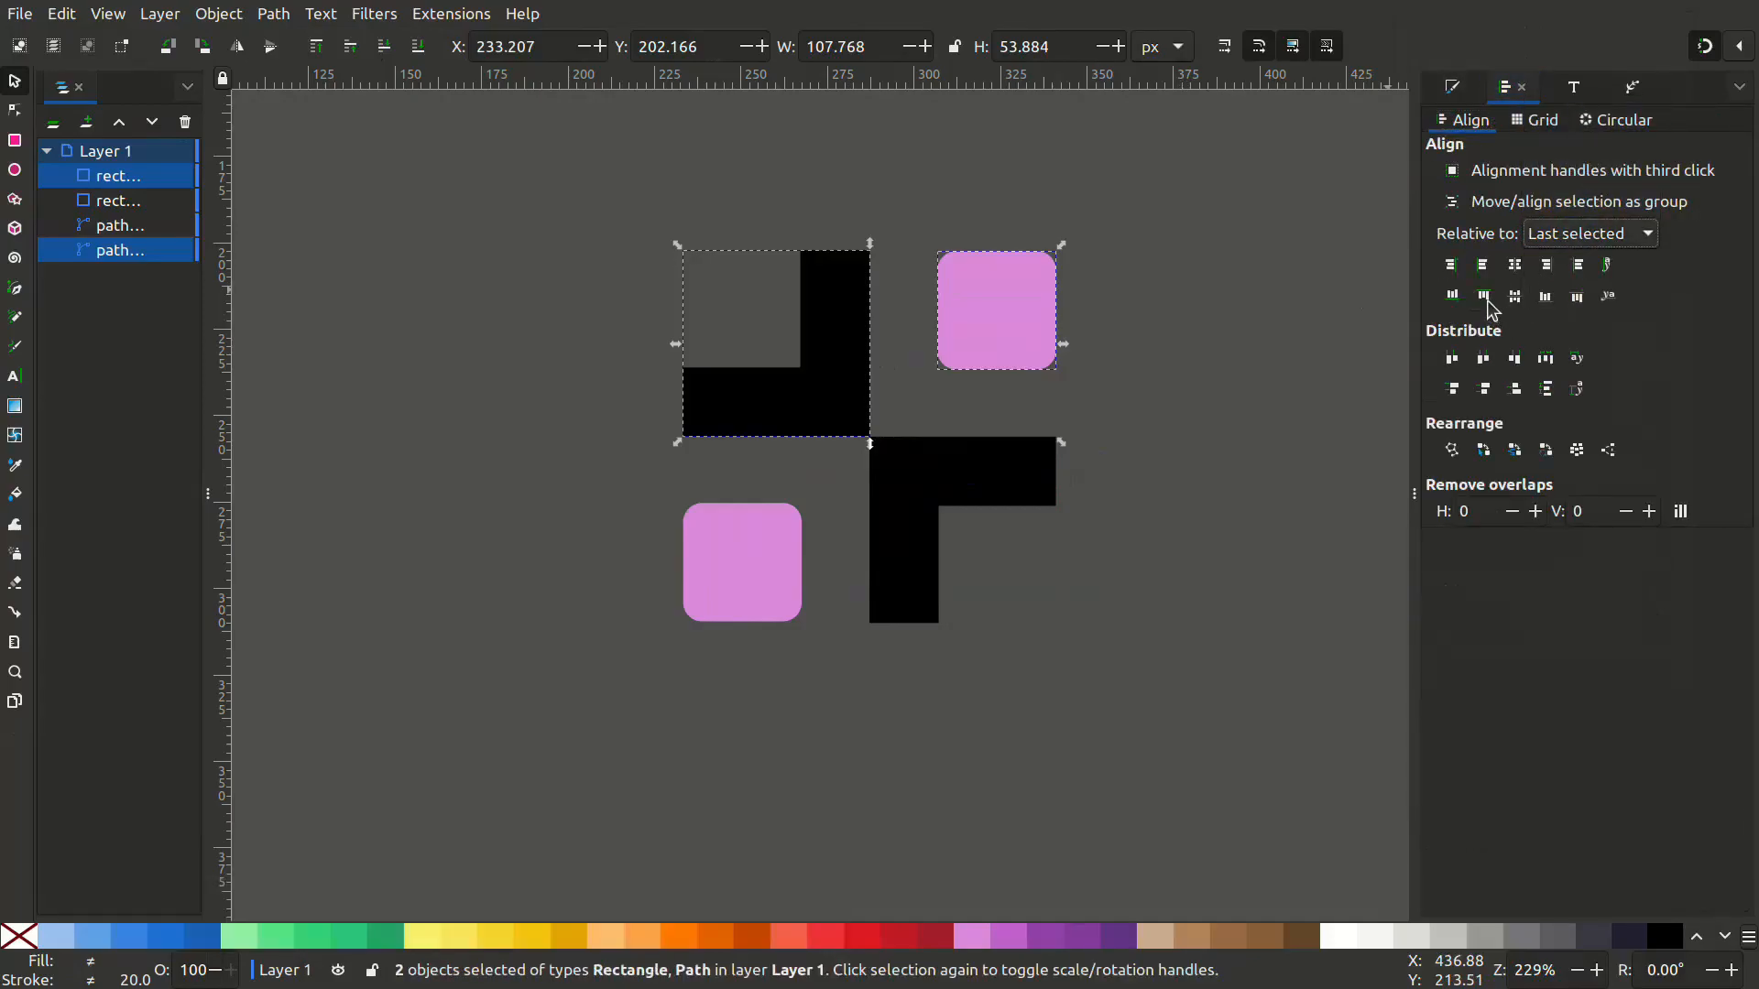
{"action": "left_click", "coordinate": [1213, 334]}
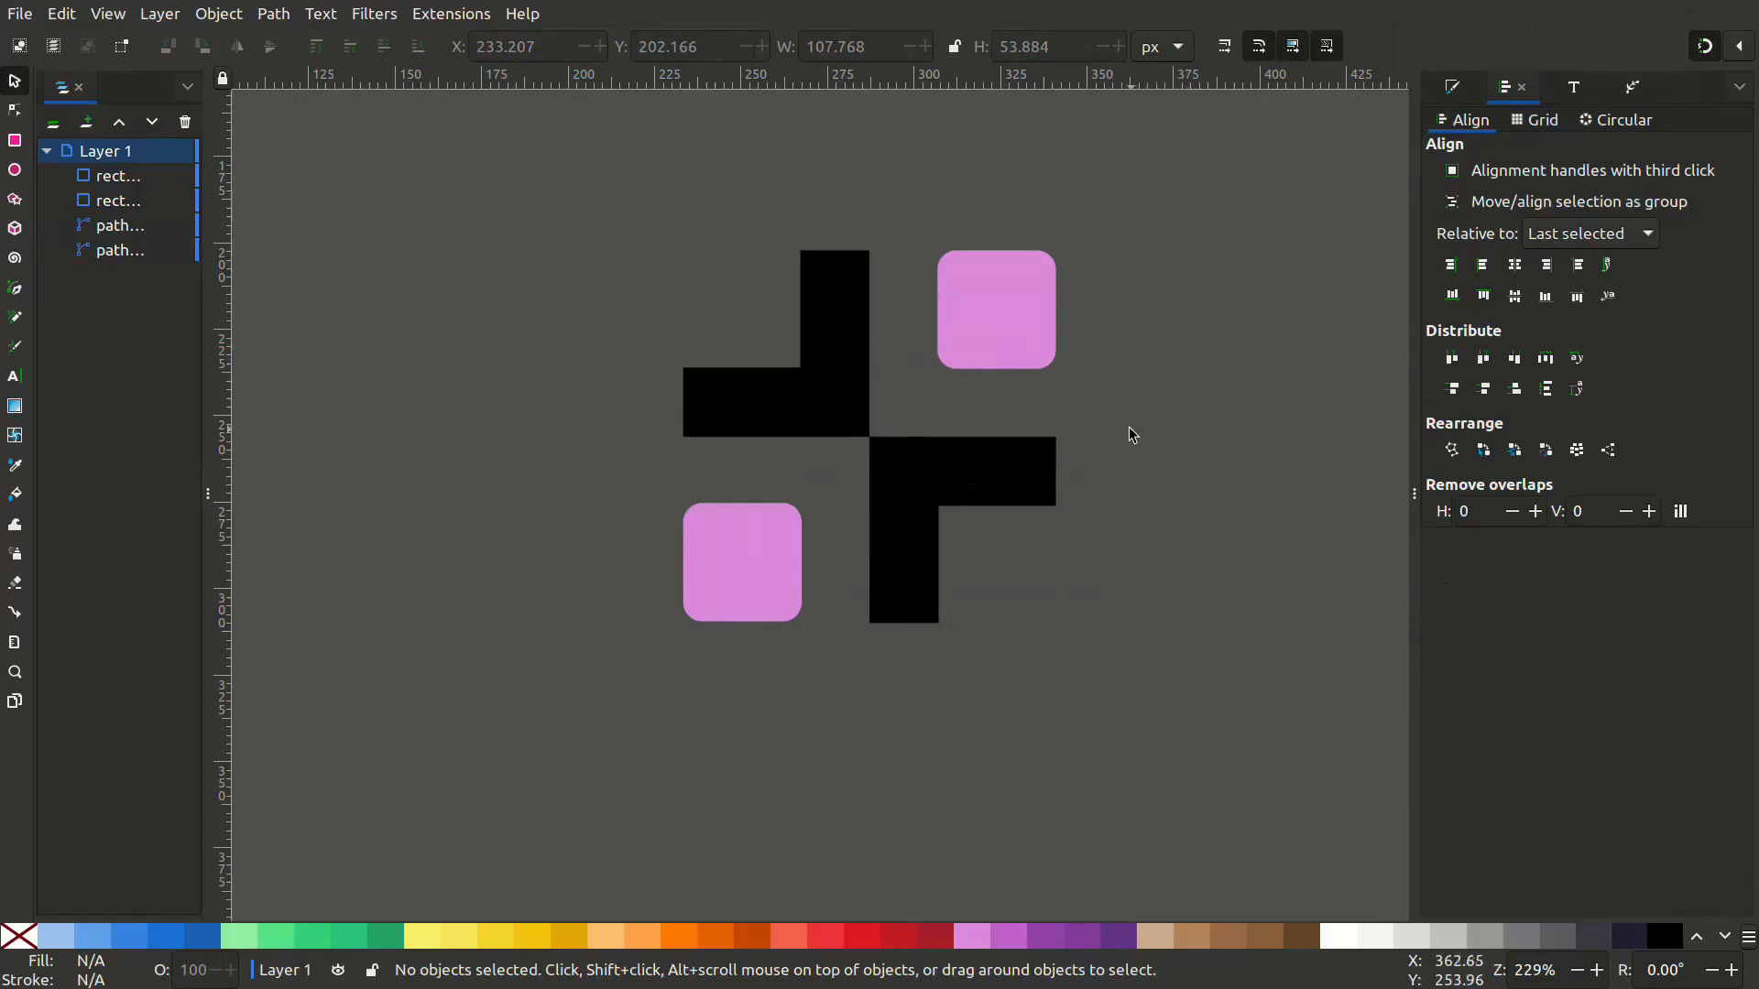
Fill both pink rounded squares with the black sampled from the lower L shape.
{"action": "left_click", "coordinate": [989, 298]}
{"action": "left_click", "coordinate": [760, 554], "text": "shift"}
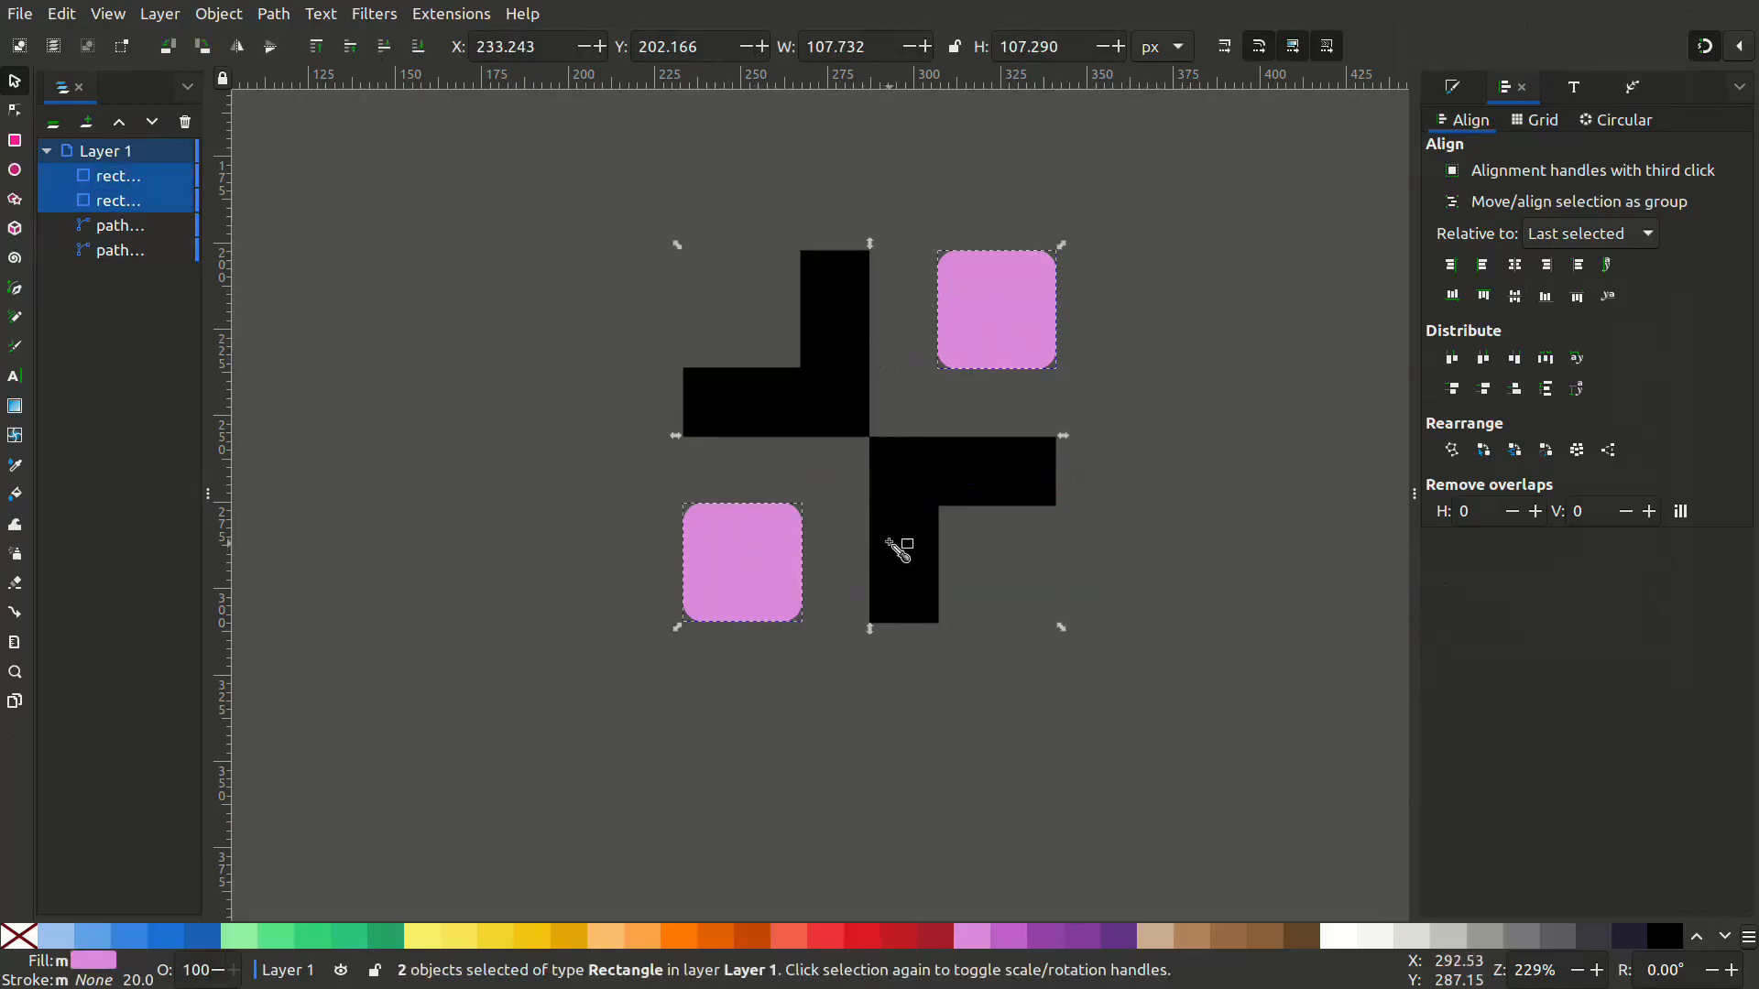
{"action": "key", "text": "d"}
{"action": "left_click", "coordinate": [903, 518]}
{"action": "key", "text": "s"}
{"action": "left_click", "coordinate": [1139, 460]}
{"action": "left_click_drag", "start_coordinate": [1140, 460], "coordinate": [1106, 511]}
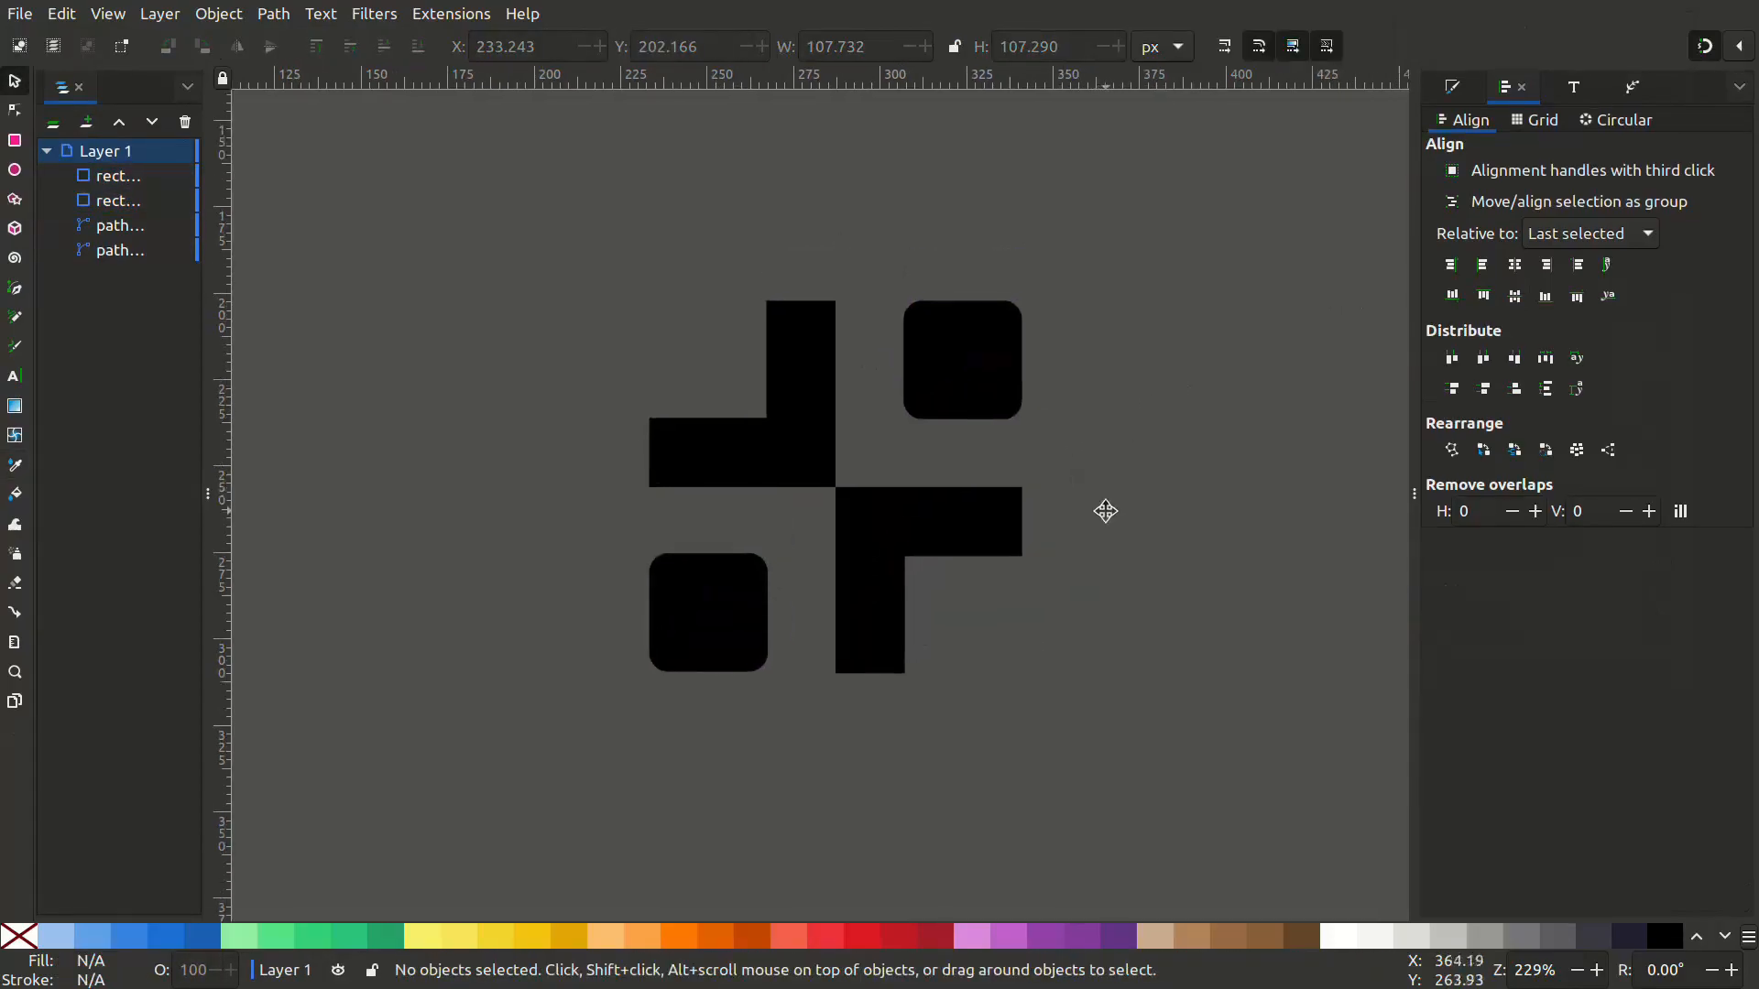
Group the two L shapes and two rounded squares and rotate the group 45 degrees clockwise.
{"action": "scroll", "coordinate": [1100, 381], "scroll_direction": "down", "scroll_amount": 3}
{"action": "left_click_drag", "start_coordinate": [1084, 294], "coordinate": [805, 581]}
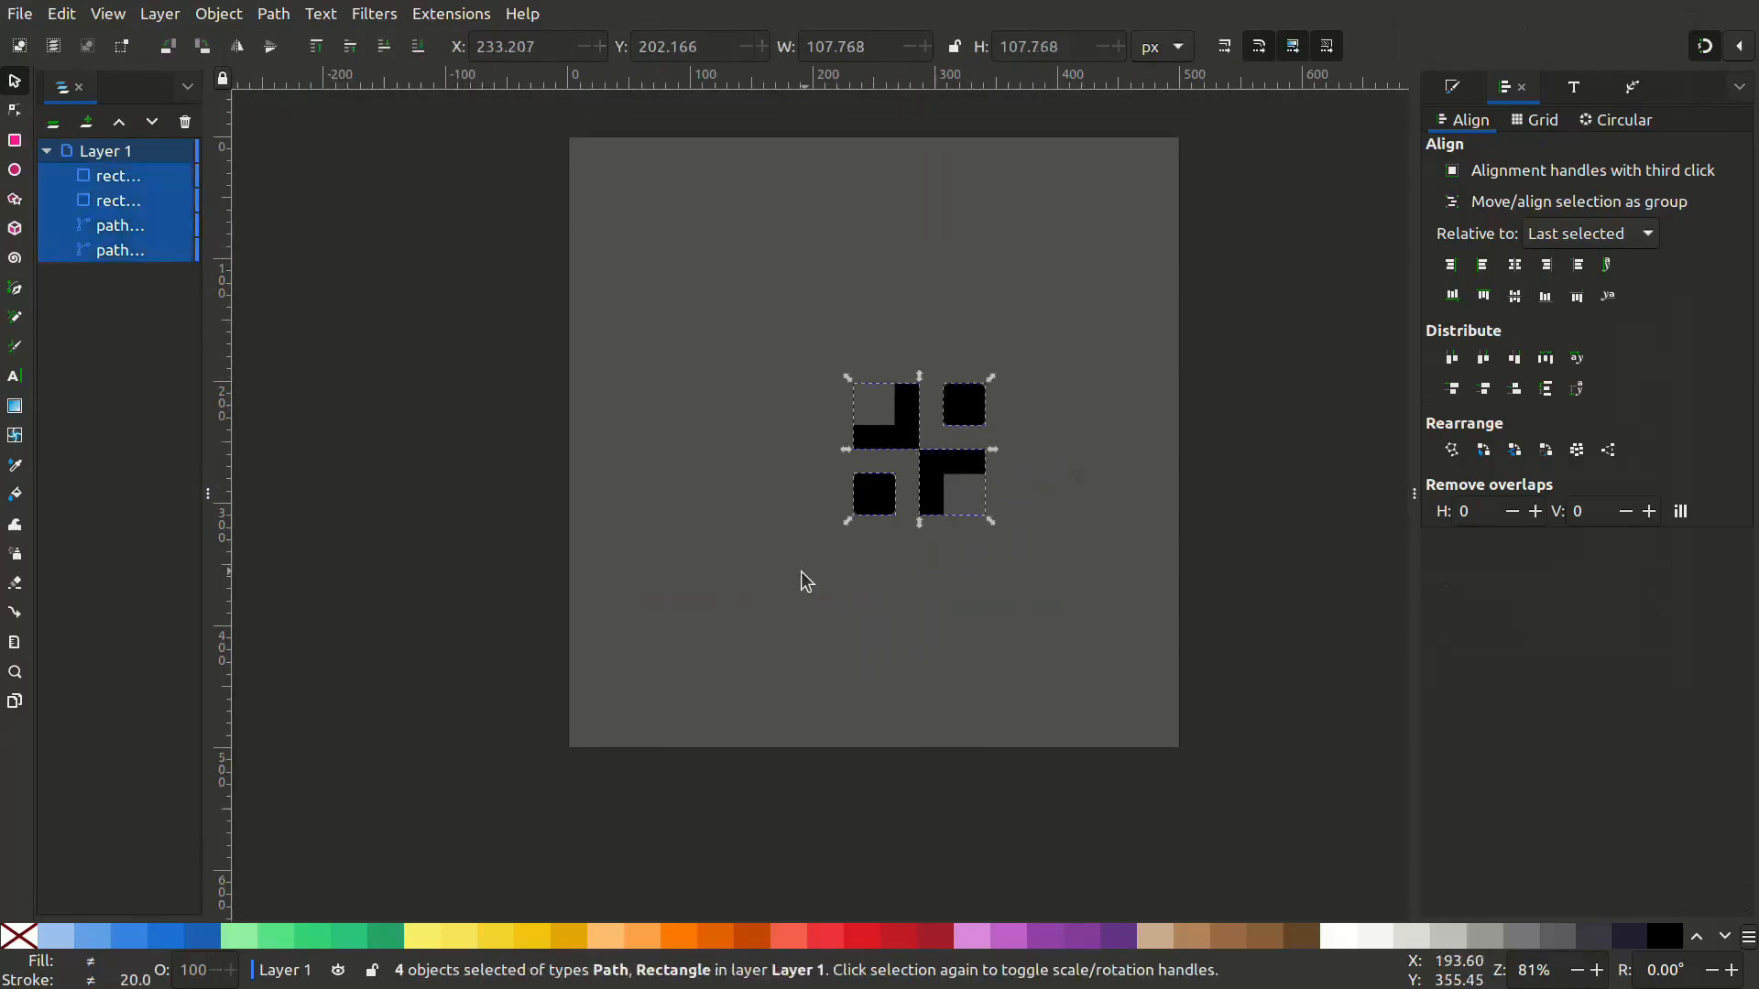
{"action": "key", "text": "ctrl"}
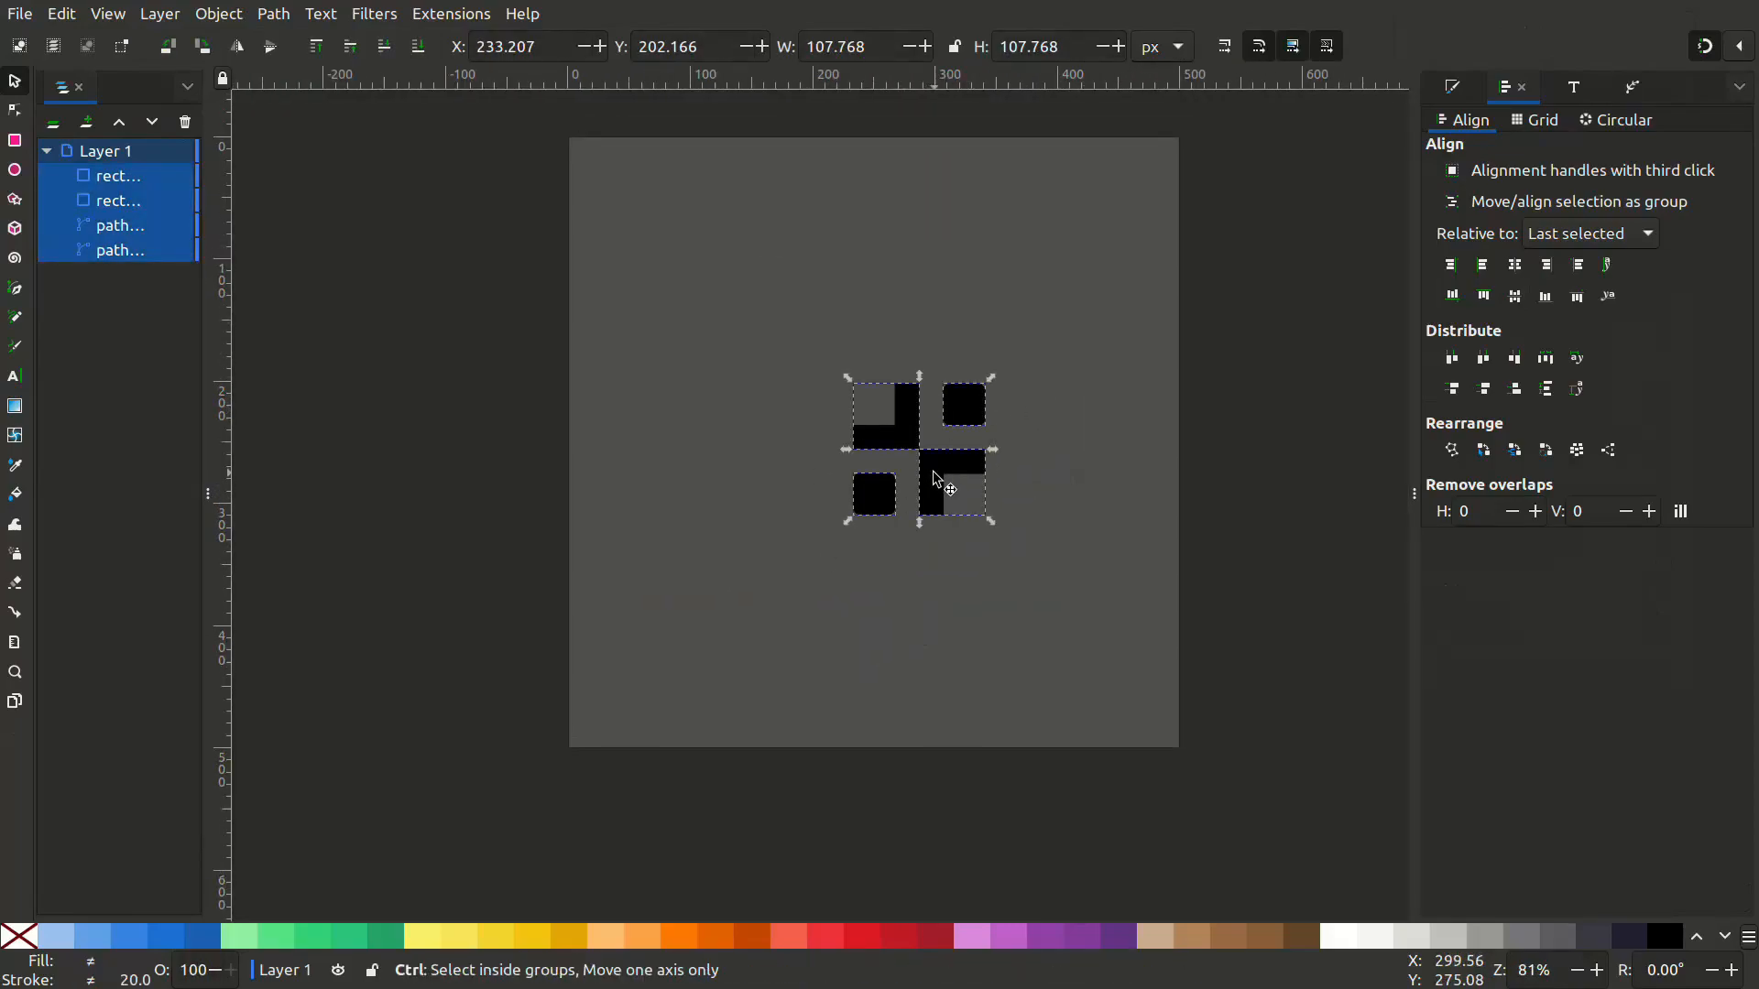
{"action": "key", "text": "ctrl+g"}
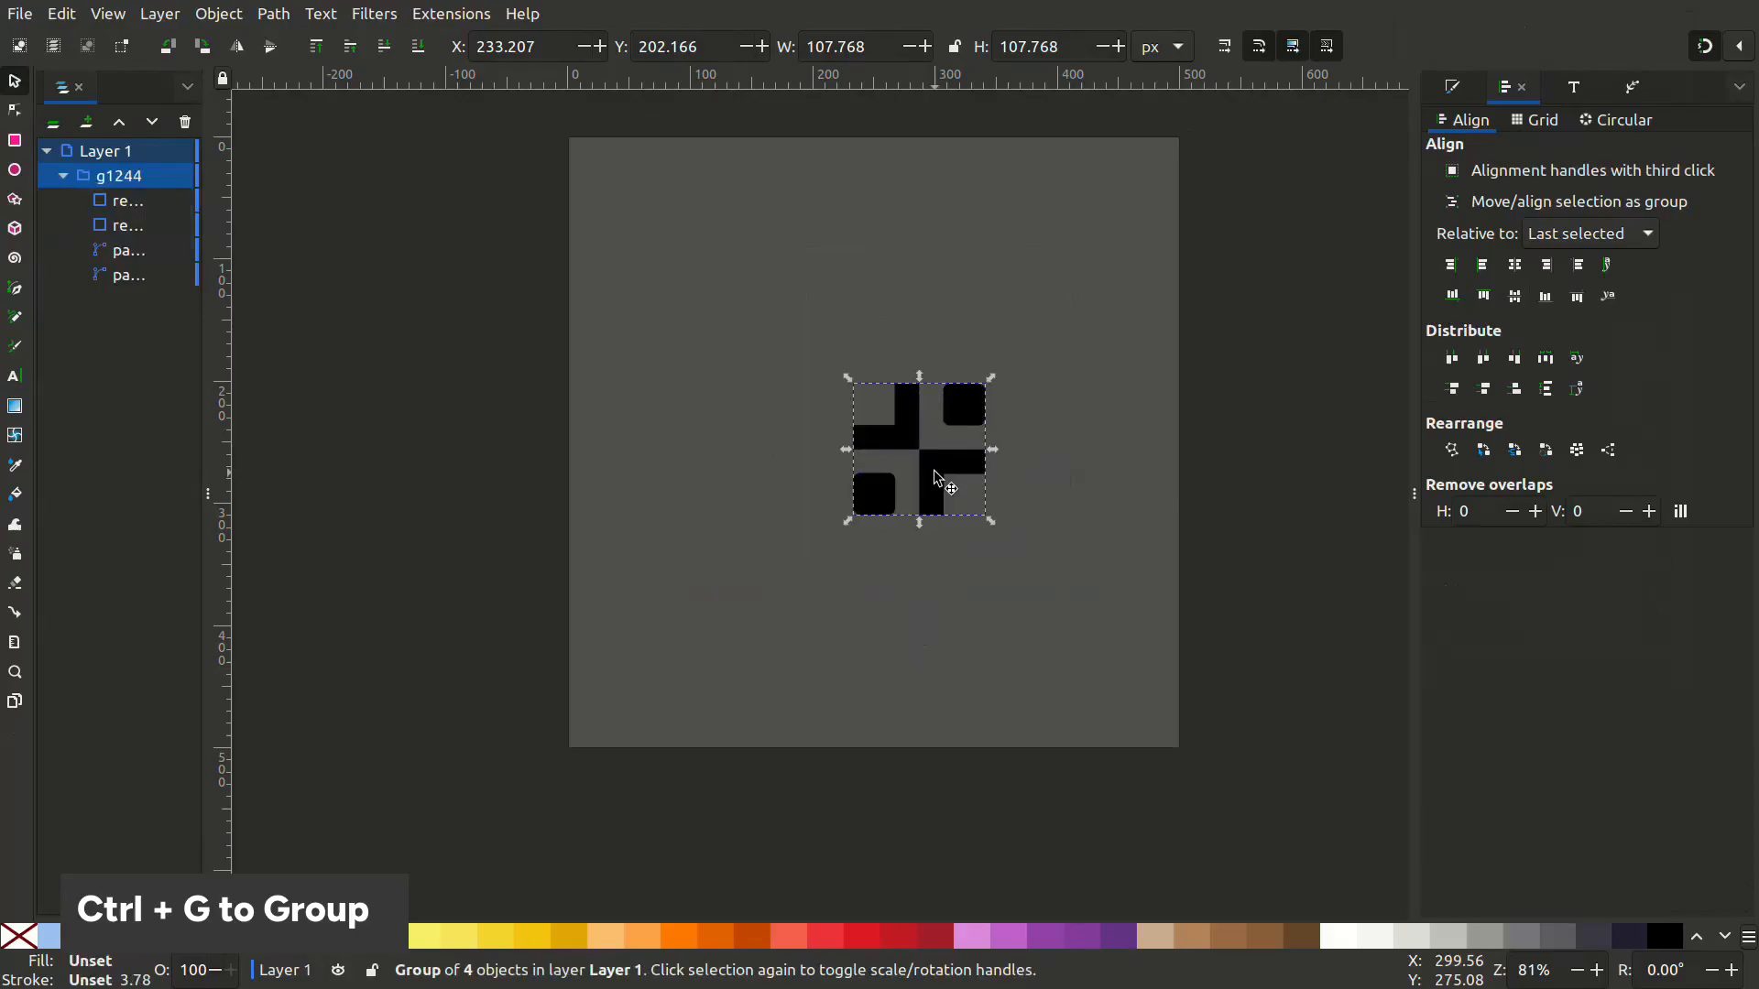
{"action": "left_click", "coordinate": [965, 417]}
{"action": "left_click_drag", "start_coordinate": [986, 382], "coordinate": [941, 449]}
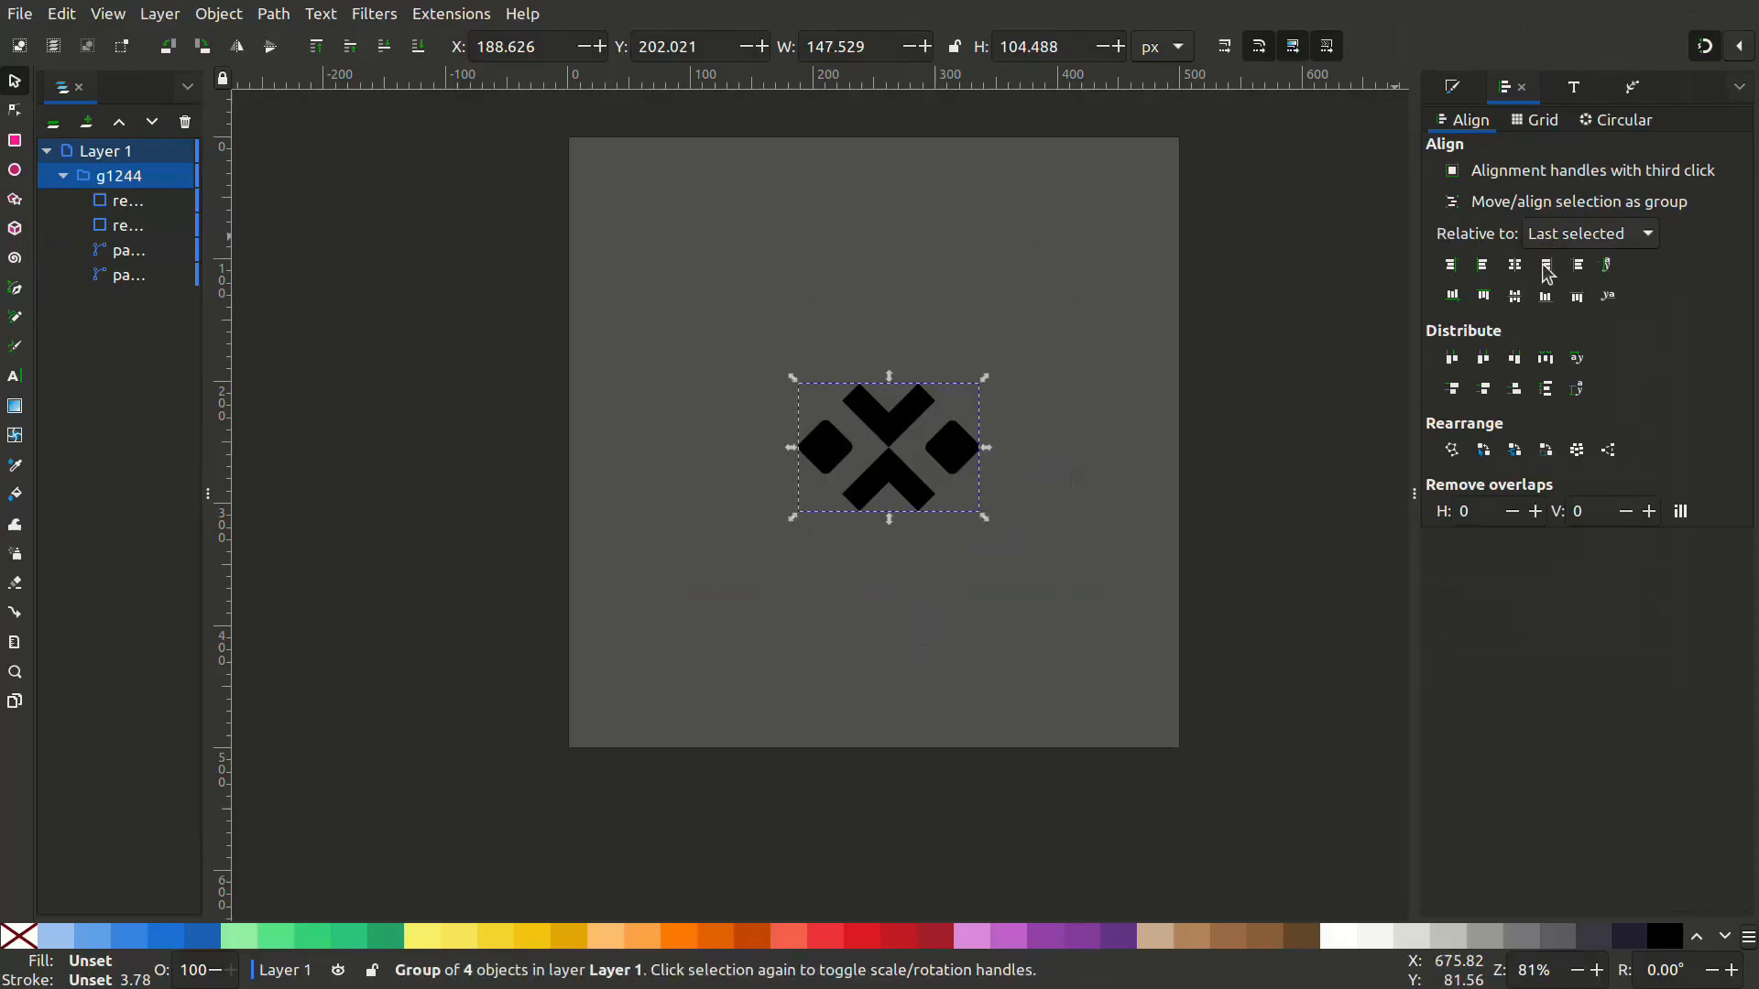
Center the group horizontally and vertically relative to the page.
{"action": "left_click", "coordinate": [1555, 237]}
{"action": "left_click", "coordinate": [1551, 353]}
{"action": "left_click", "coordinate": [1517, 267]}
{"action": "left_click", "coordinate": [1514, 297]}
{"action": "left_click", "coordinate": [1236, 452]}
Duplicate the right diamond inside the group, move the copy above the upper chevron and round it fully into a circle.
{"action": "scroll", "coordinate": [924, 449], "scroll_direction": "up", "scroll_amount": 2}
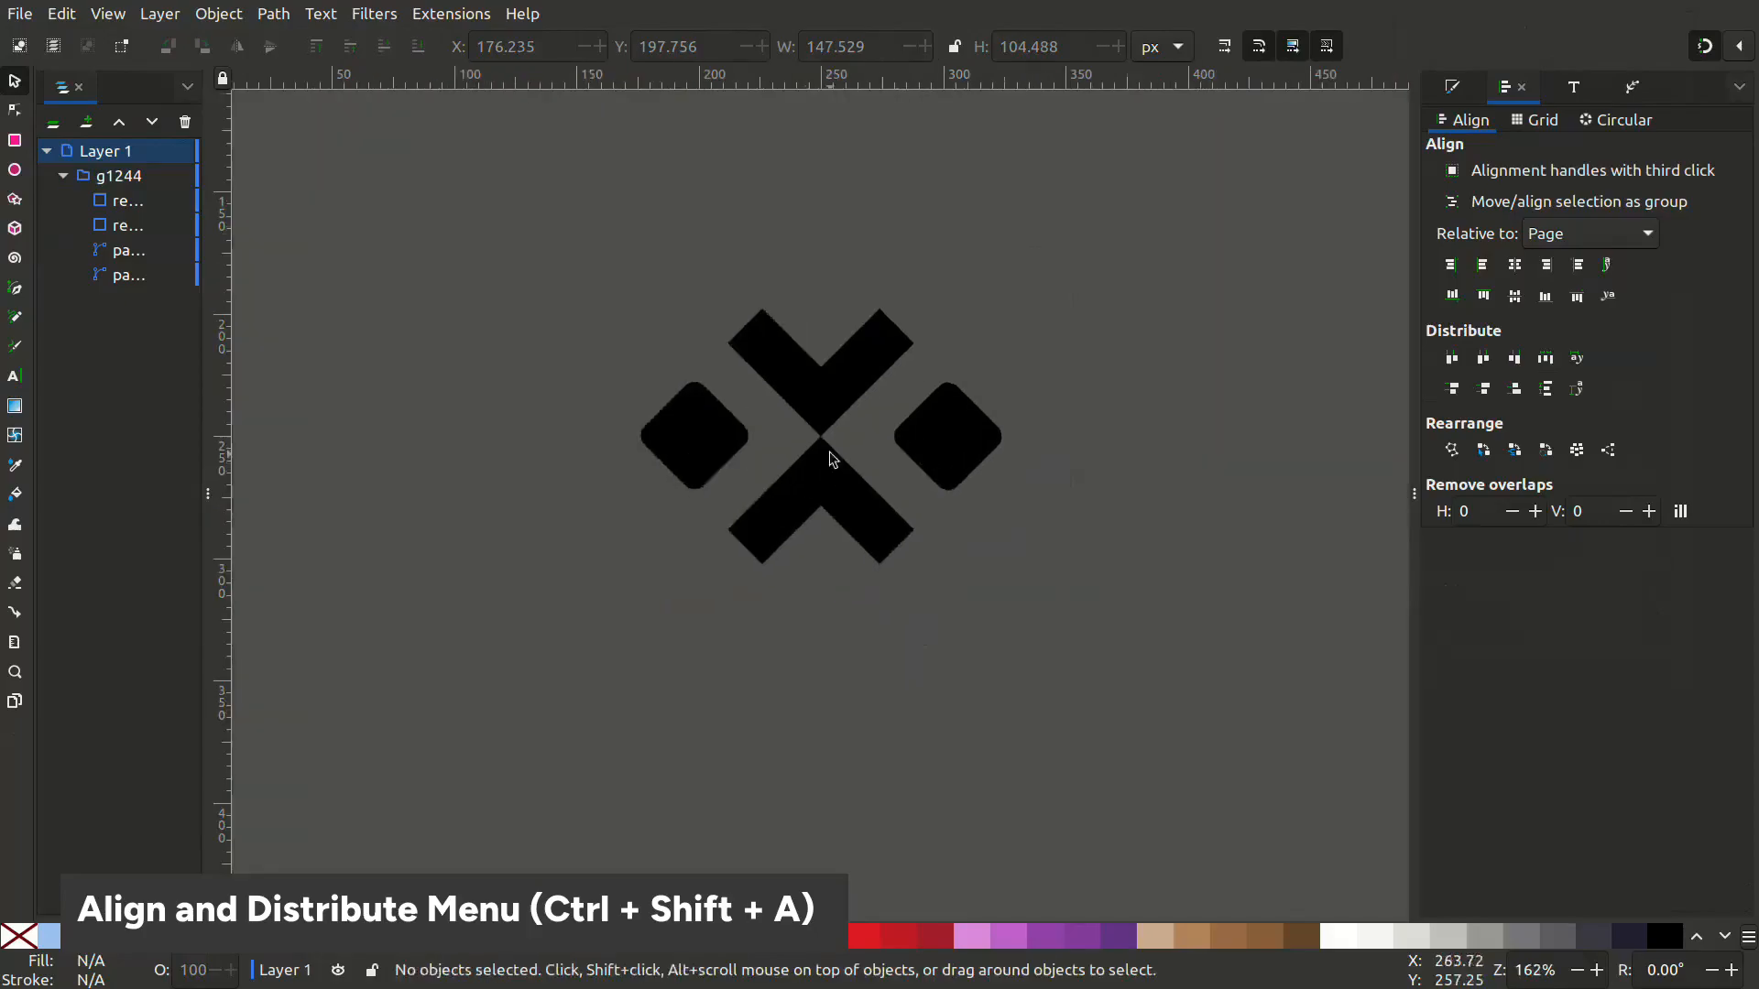
{"action": "left_click_drag", "start_coordinate": [782, 465], "coordinate": [861, 520]}
{"action": "scroll", "coordinate": [908, 556], "scroll_direction": "up", "scroll_amount": 1}
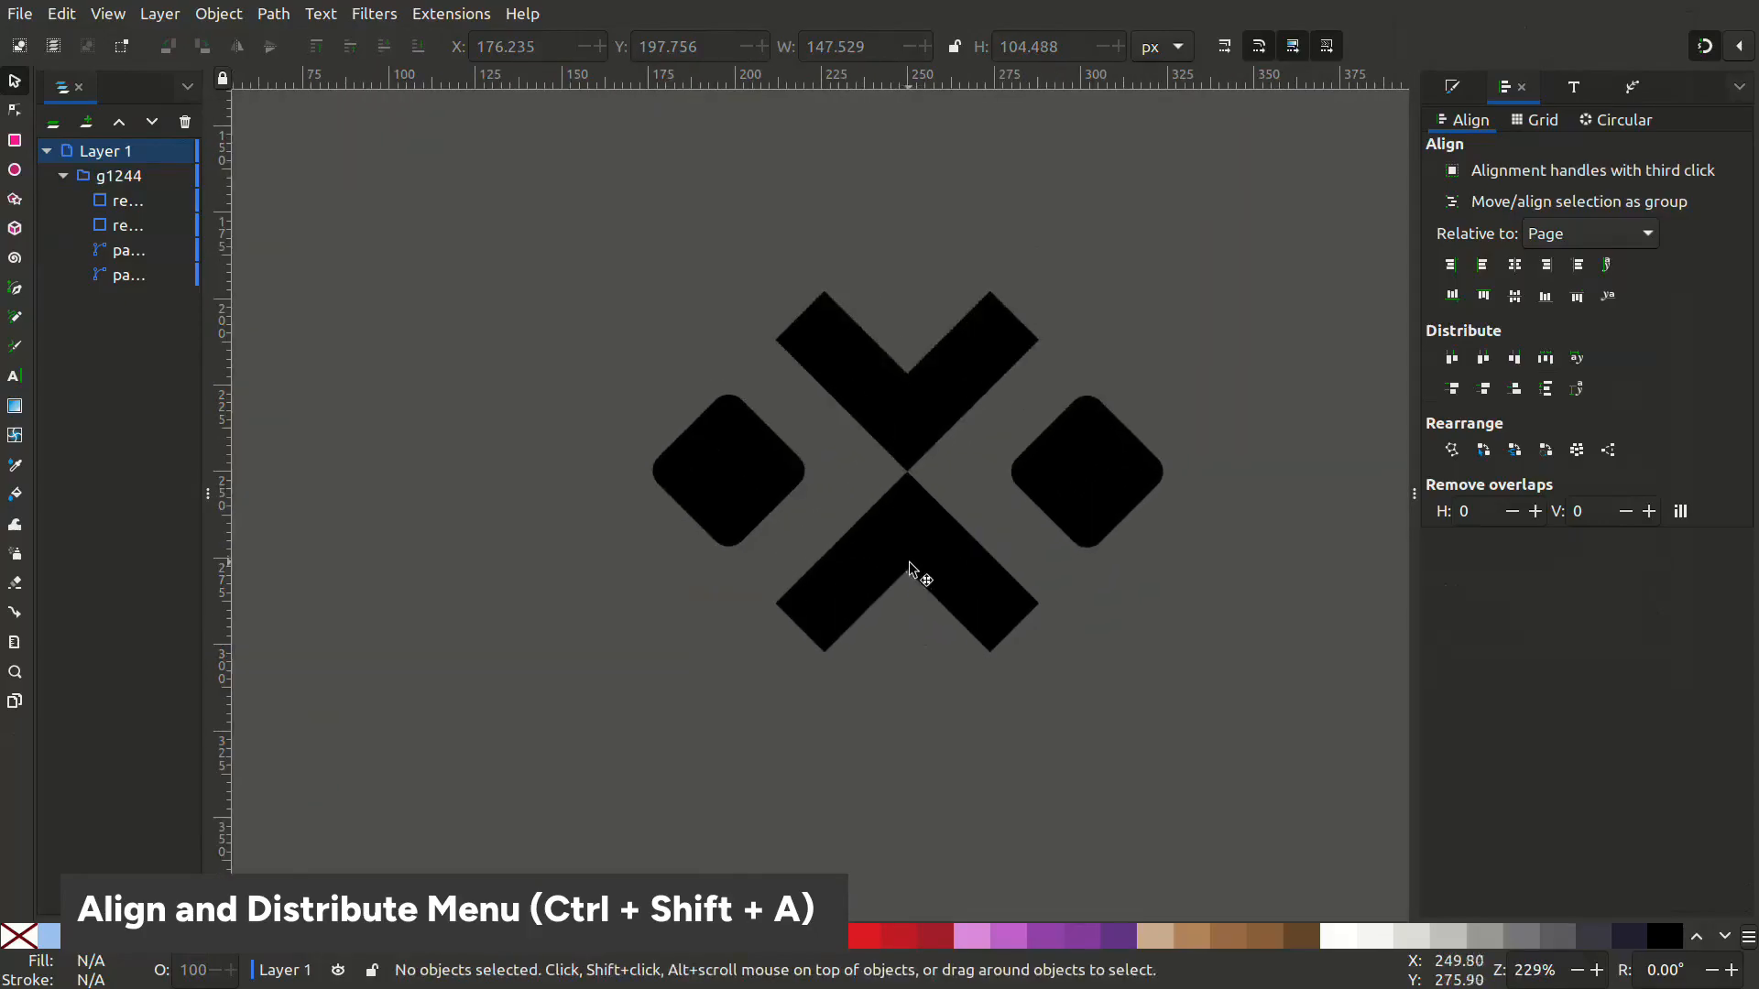
{"action": "left_click", "coordinate": [1102, 495], "text": "ctrl"}
{"action": "key", "text": "ctrl+d"}
{"action": "left_click_drag", "start_coordinate": [1102, 495], "coordinate": [920, 254]}
{"action": "double_click", "coordinate": [912, 758]}
{"action": "key", "text": "s"}
Duplicate the circle and place the copy below the lower chevron.
{"action": "key", "text": "ctrl+d"}
{"action": "left_click", "coordinate": [1076, 266]}
{"action": "scroll", "coordinate": [1069, 313], "scroll_direction": "down", "scroll_amount": 2}
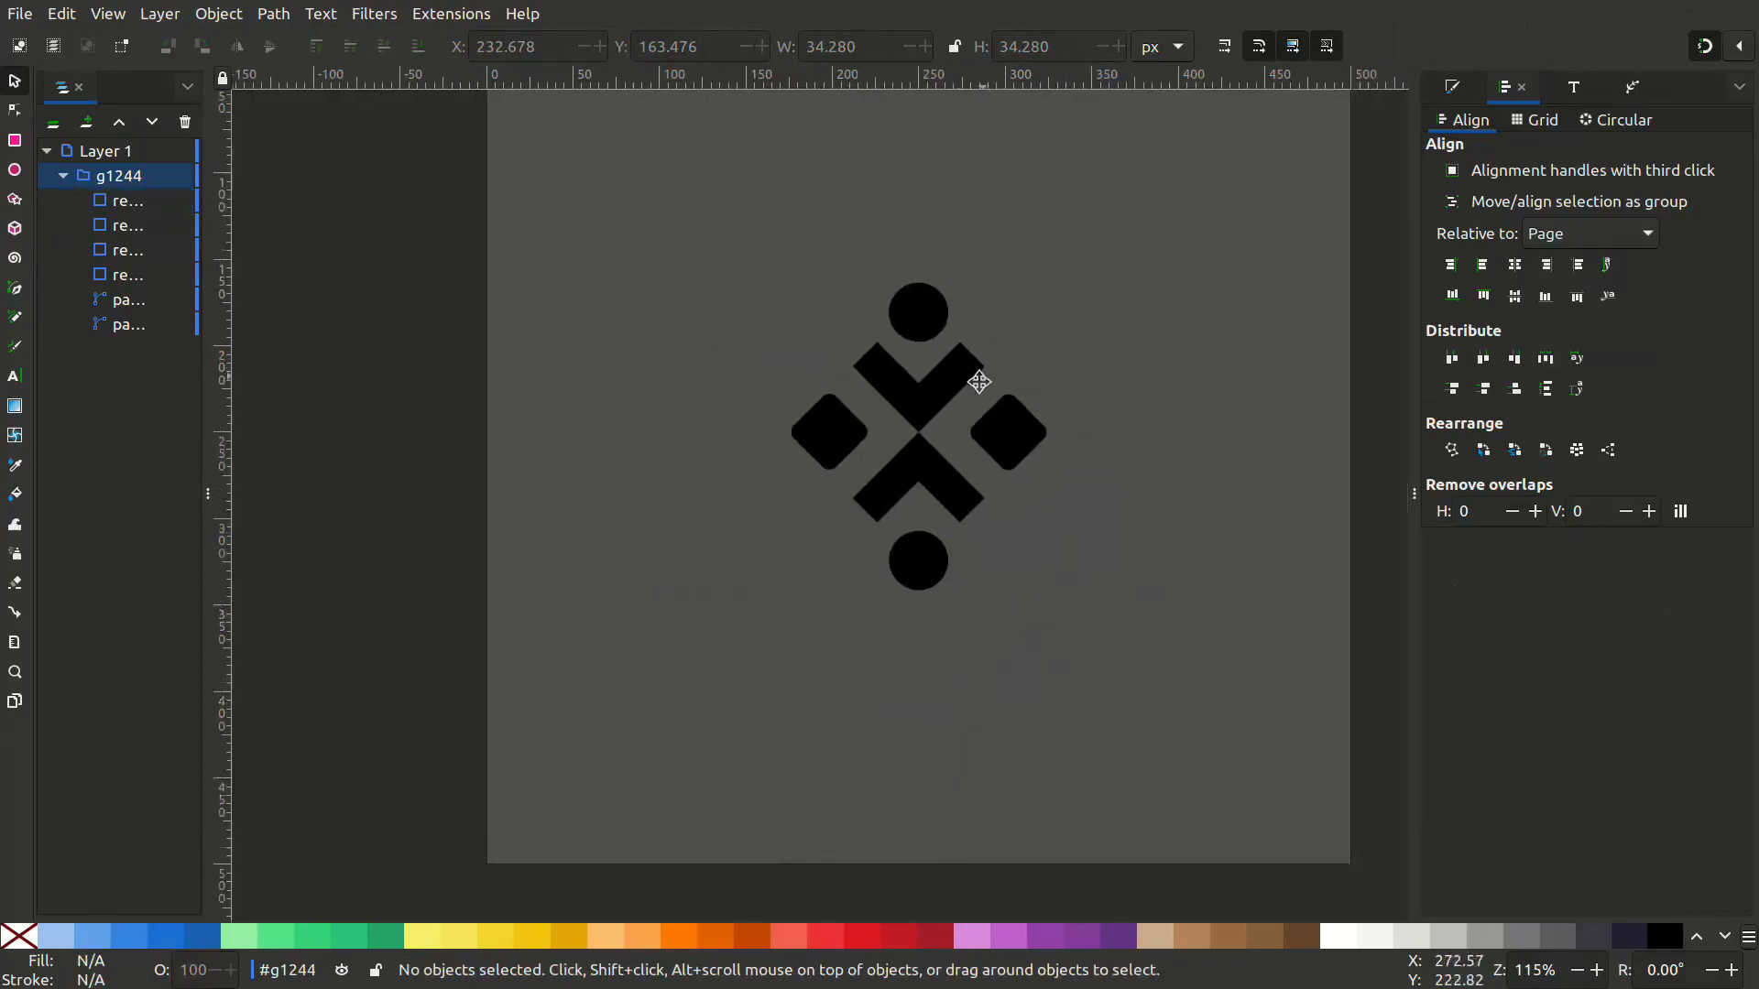
{"action": "scroll", "coordinate": [979, 380], "scroll_direction": "down", "scroll_amount": 1}
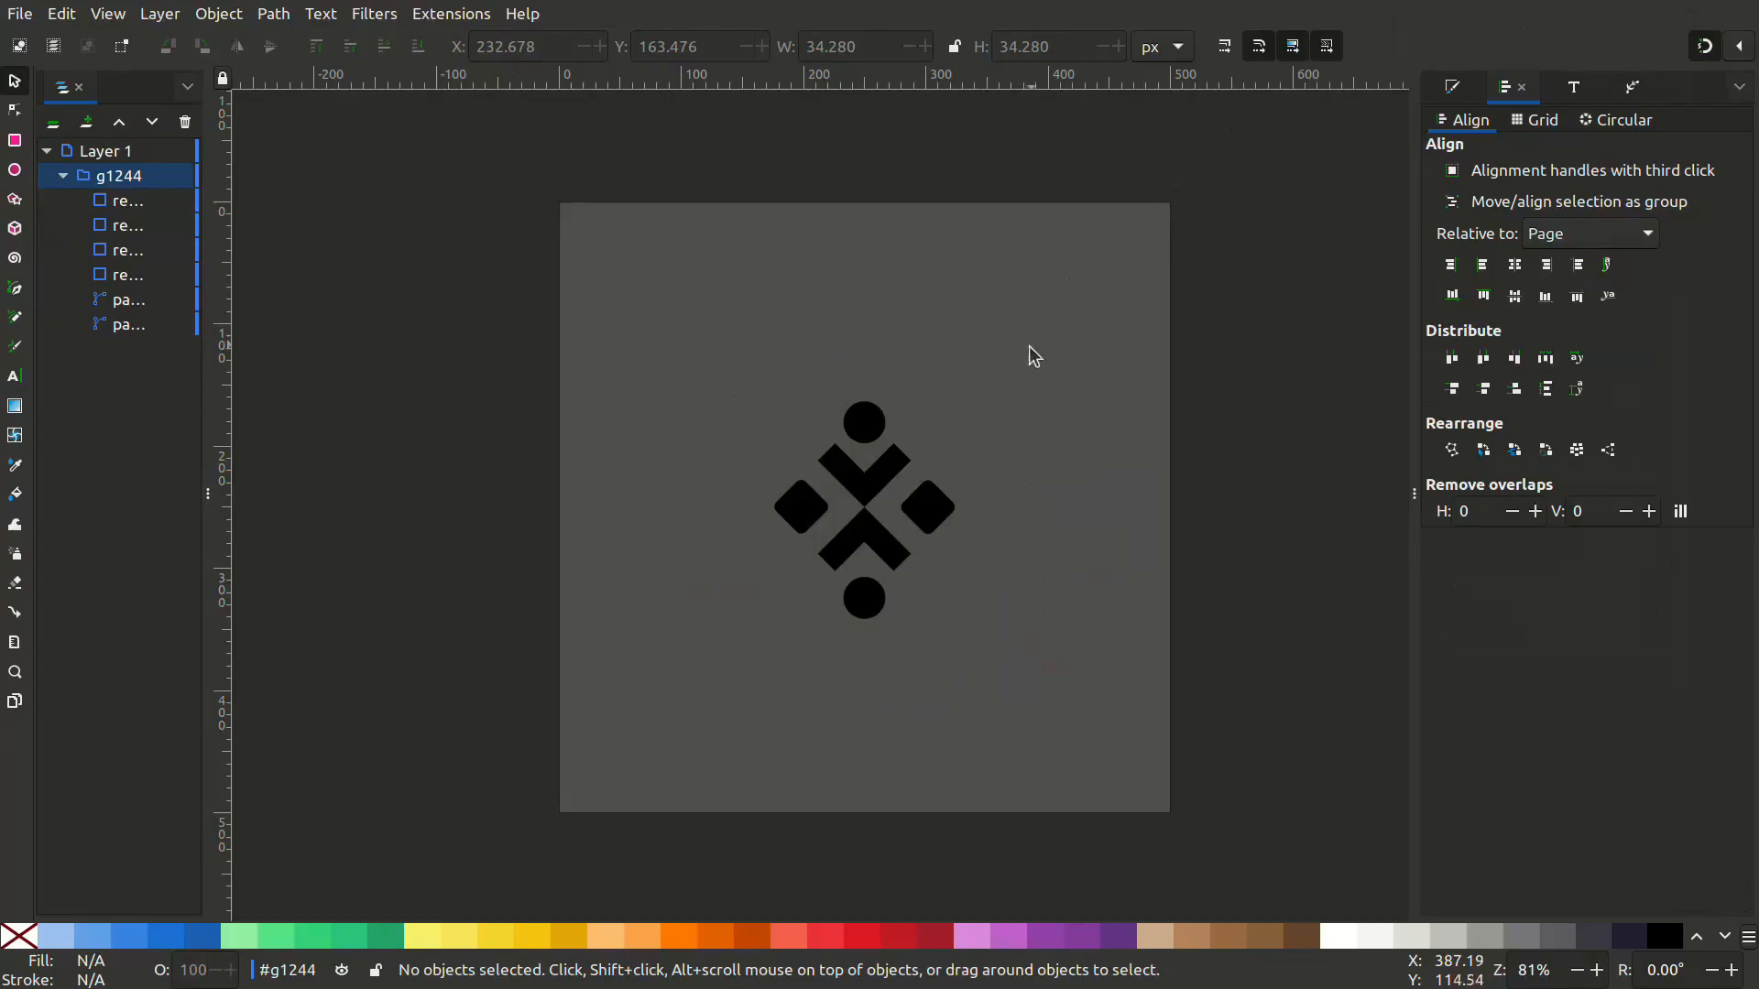
Place copies of the circle on the page's four corners and on the midpoints of its left and right edges.
{"action": "left_click", "coordinate": [864, 607]}
{"action": "left_click_drag", "start_coordinate": [887, 622], "coordinate": [1194, 836]}
{"action": "key", "text": "ctrl+d"}
{"action": "left_click", "coordinate": [1302, 754]}
{"action": "left_click_drag", "start_coordinate": [1302, 754], "coordinate": [206, 908]}
{"action": "key", "text": "ctrl+d"}
{"action": "left_click_drag", "start_coordinate": [1193, 811], "coordinate": [1201, 492]}
{"action": "key", "text": "ctrl+d"}
{"action": "left_click_drag", "start_coordinate": [927, 347], "coordinate": [893, 507]}
{"action": "left_click_drag", "start_coordinate": [1203, 500], "coordinate": [1198, 510]}
Select all the motif's shapes and the surrounding circles and try to ungroup them.
{"action": "left_click", "coordinate": [800, 310]}
{"action": "left_click_drag", "start_coordinate": [459, 165], "coordinate": [1153, 740]}
{"action": "key", "text": "ctrl+shift+g"}
{"action": "key", "text": "ctrl+shift+g"}
{"action": "left_click", "coordinate": [273, 14]}
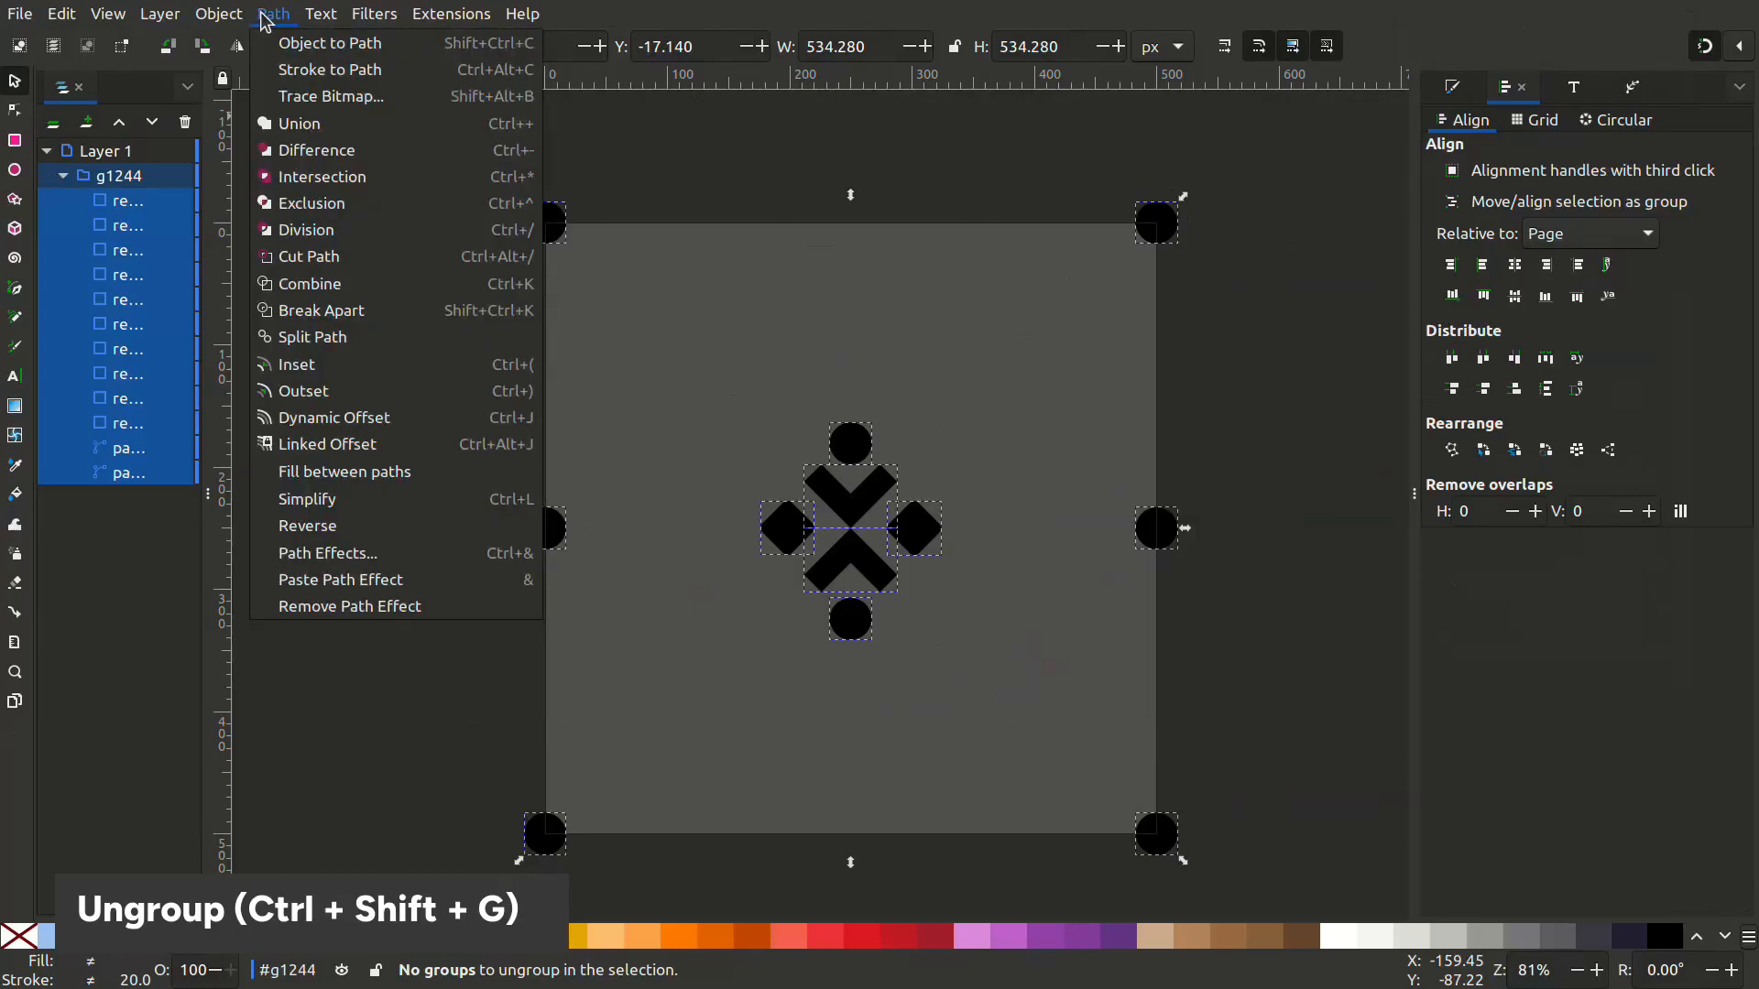
{"action": "mouse_move", "coordinate": [224, 13]}
{"action": "left_click", "coordinate": [279, 235]}
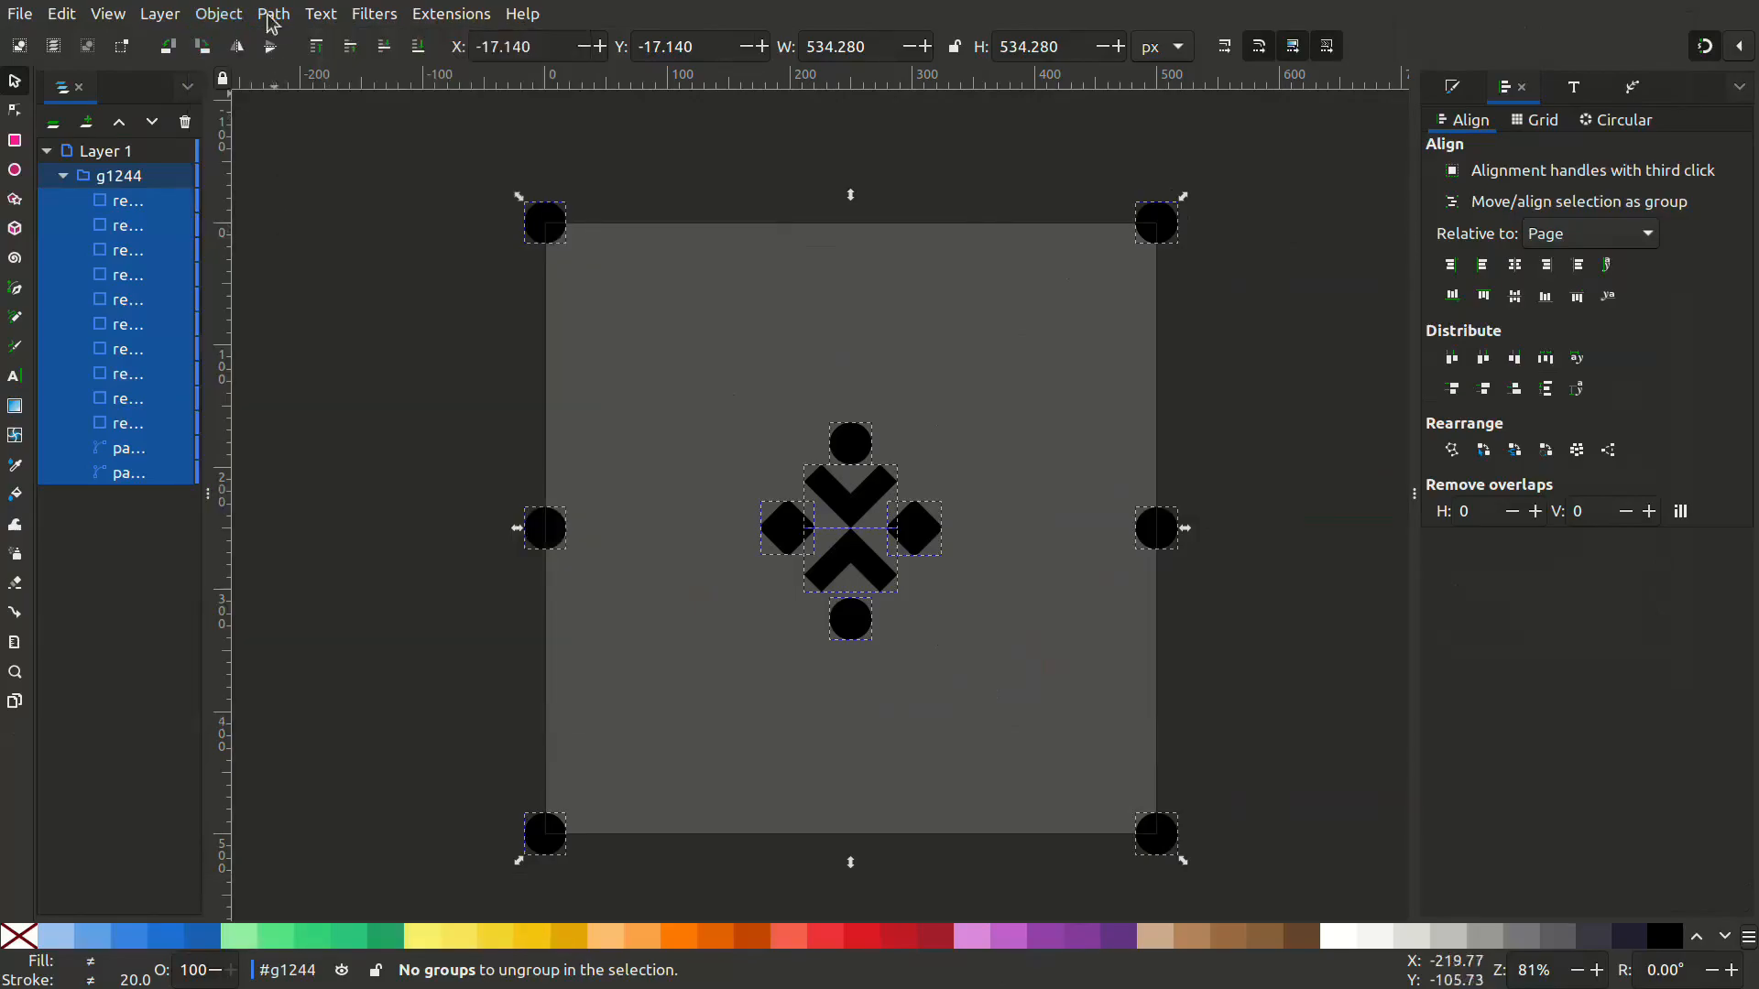
Convert all the selected shapes to paths and unite them into a single path.
{"action": "left_click", "coordinate": [273, 12]}
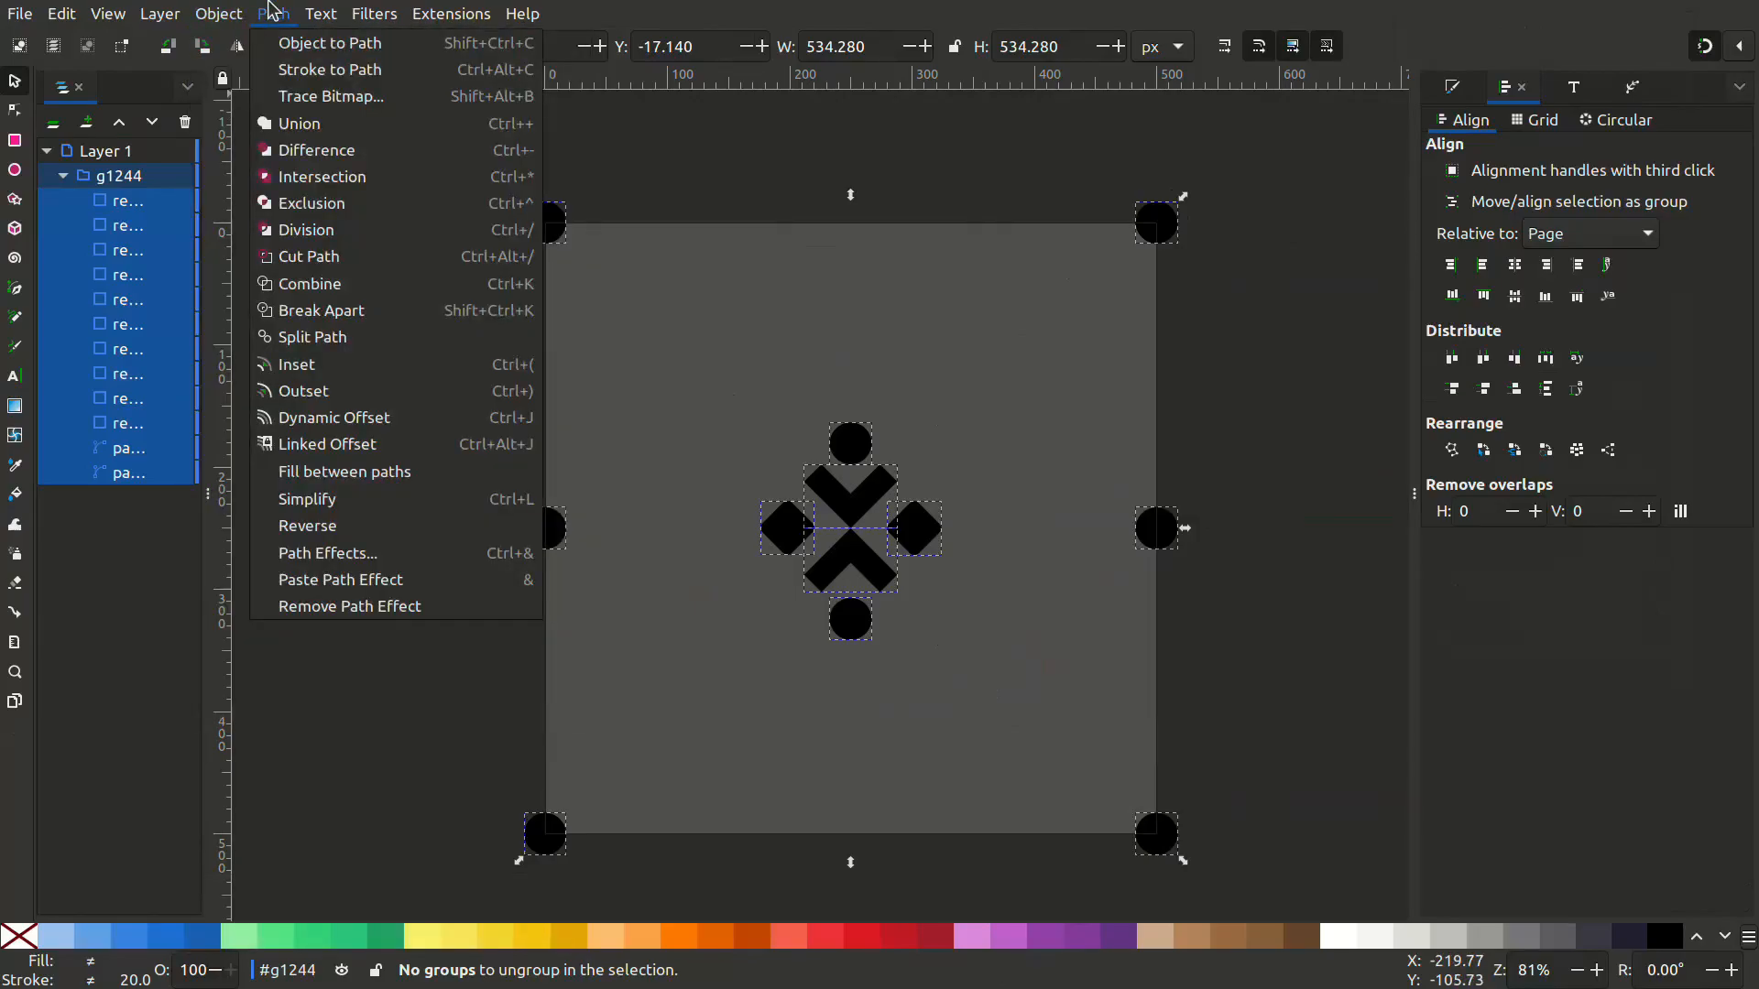
{"action": "left_click", "coordinate": [280, 20]}
{"action": "left_click", "coordinate": [280, 20]}
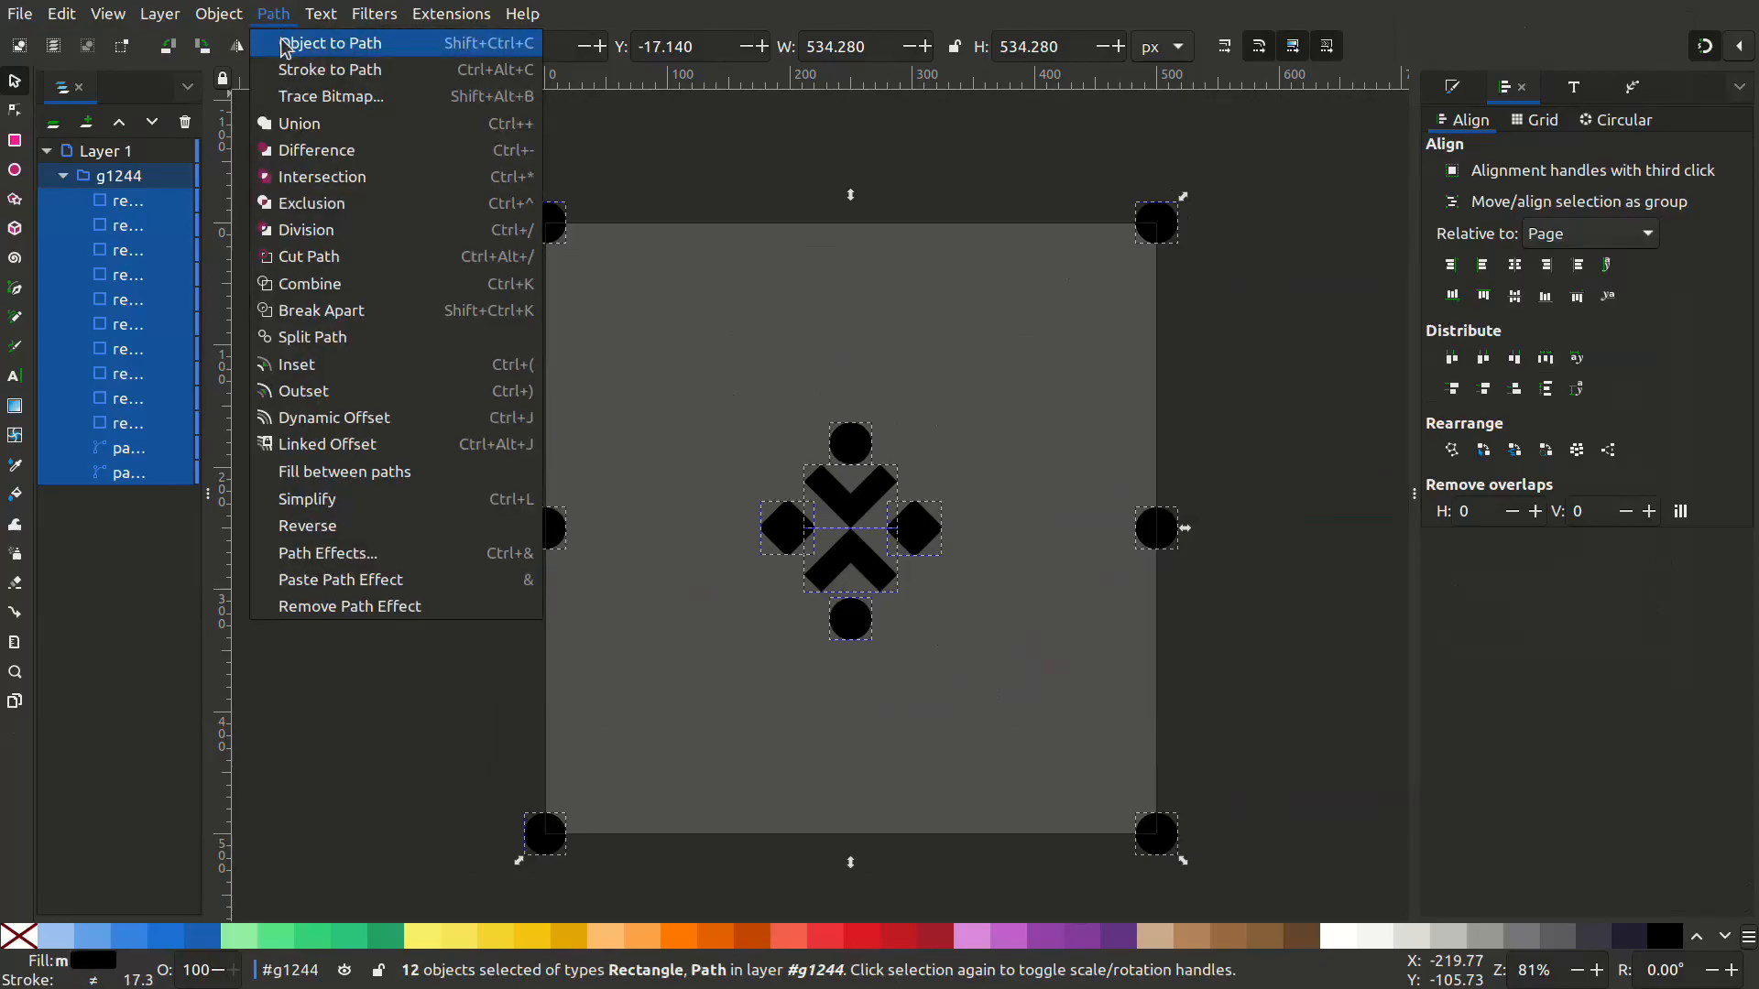
{"action": "left_click", "coordinate": [287, 44]}
{"action": "left_click", "coordinate": [273, 13]}
{"action": "left_click", "coordinate": [292, 123]}
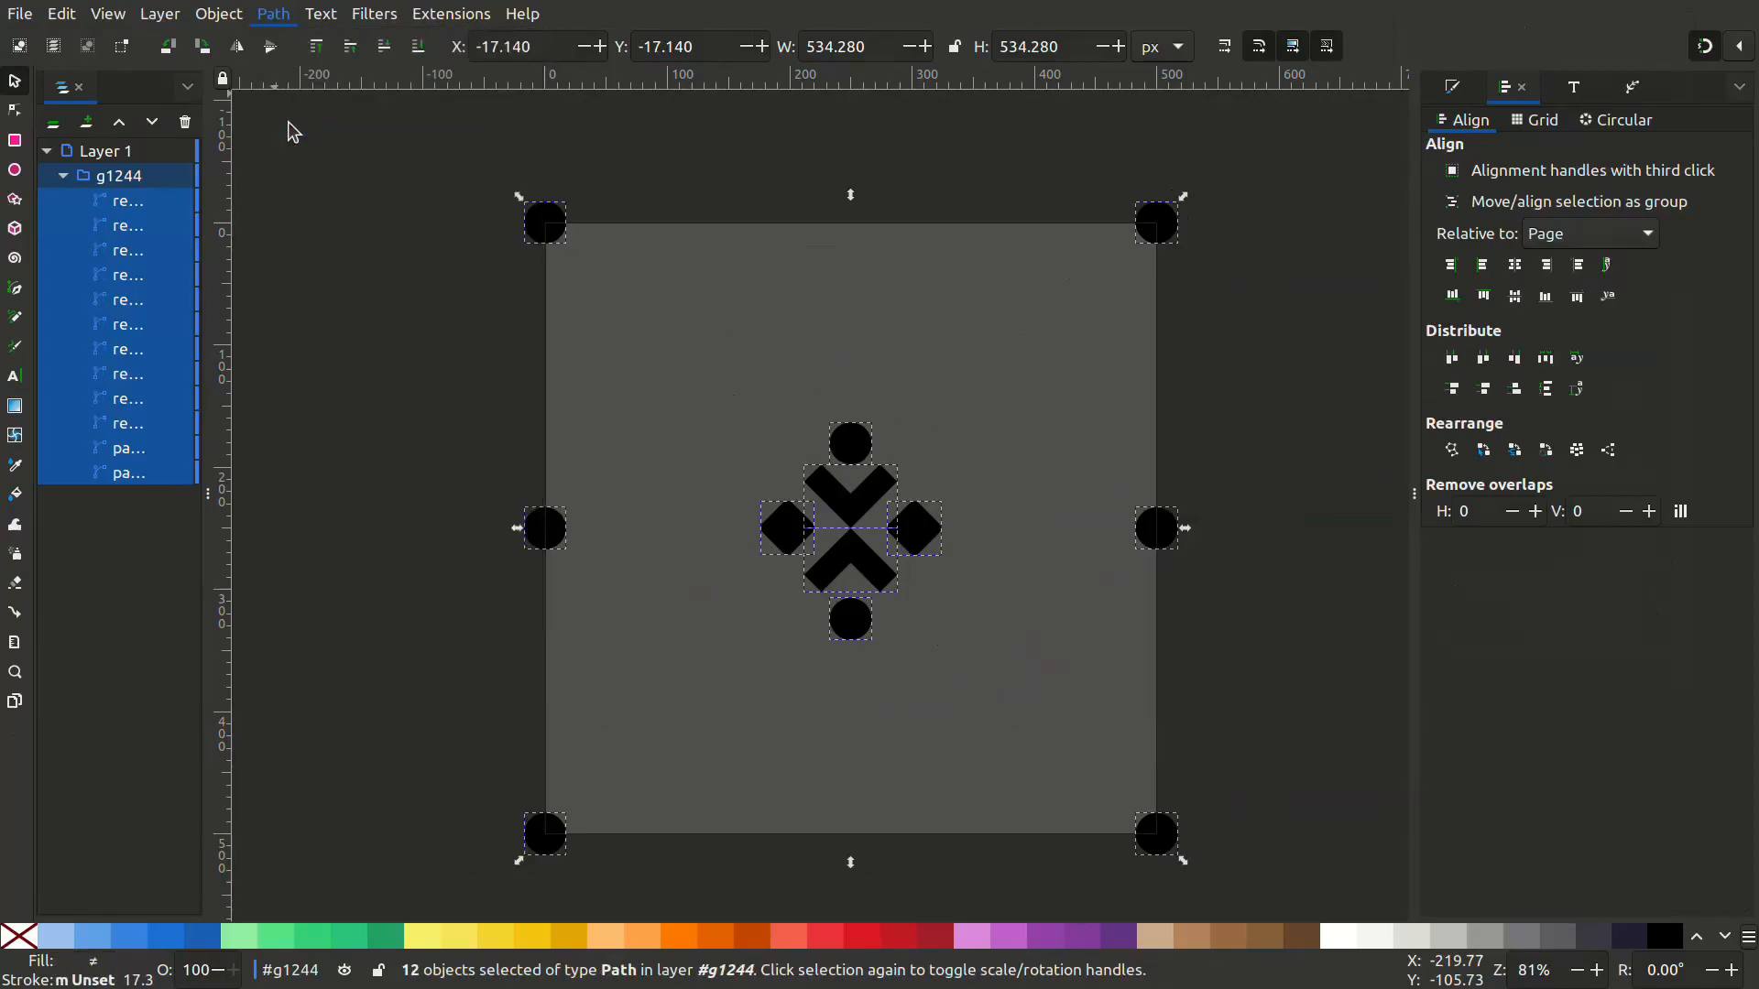
{"action": "left_click", "coordinate": [1258, 400]}
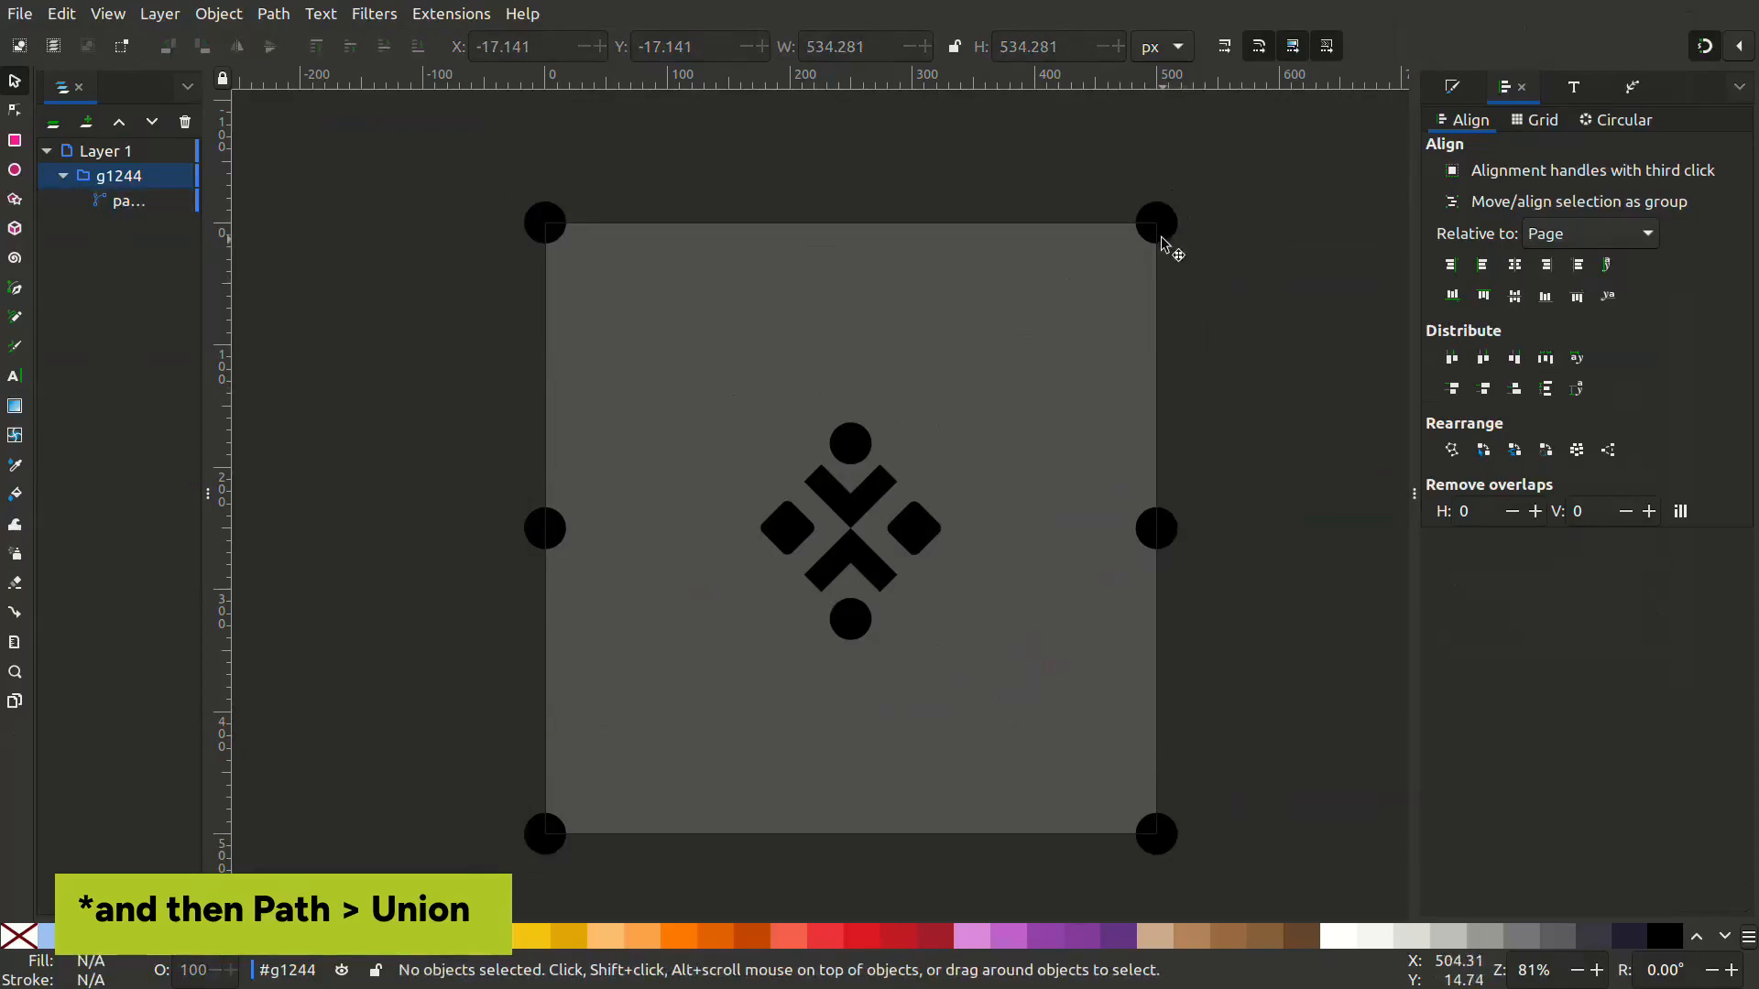
{"action": "double_click", "coordinate": [1166, 240]}
{"action": "left_click", "coordinate": [1246, 295]}
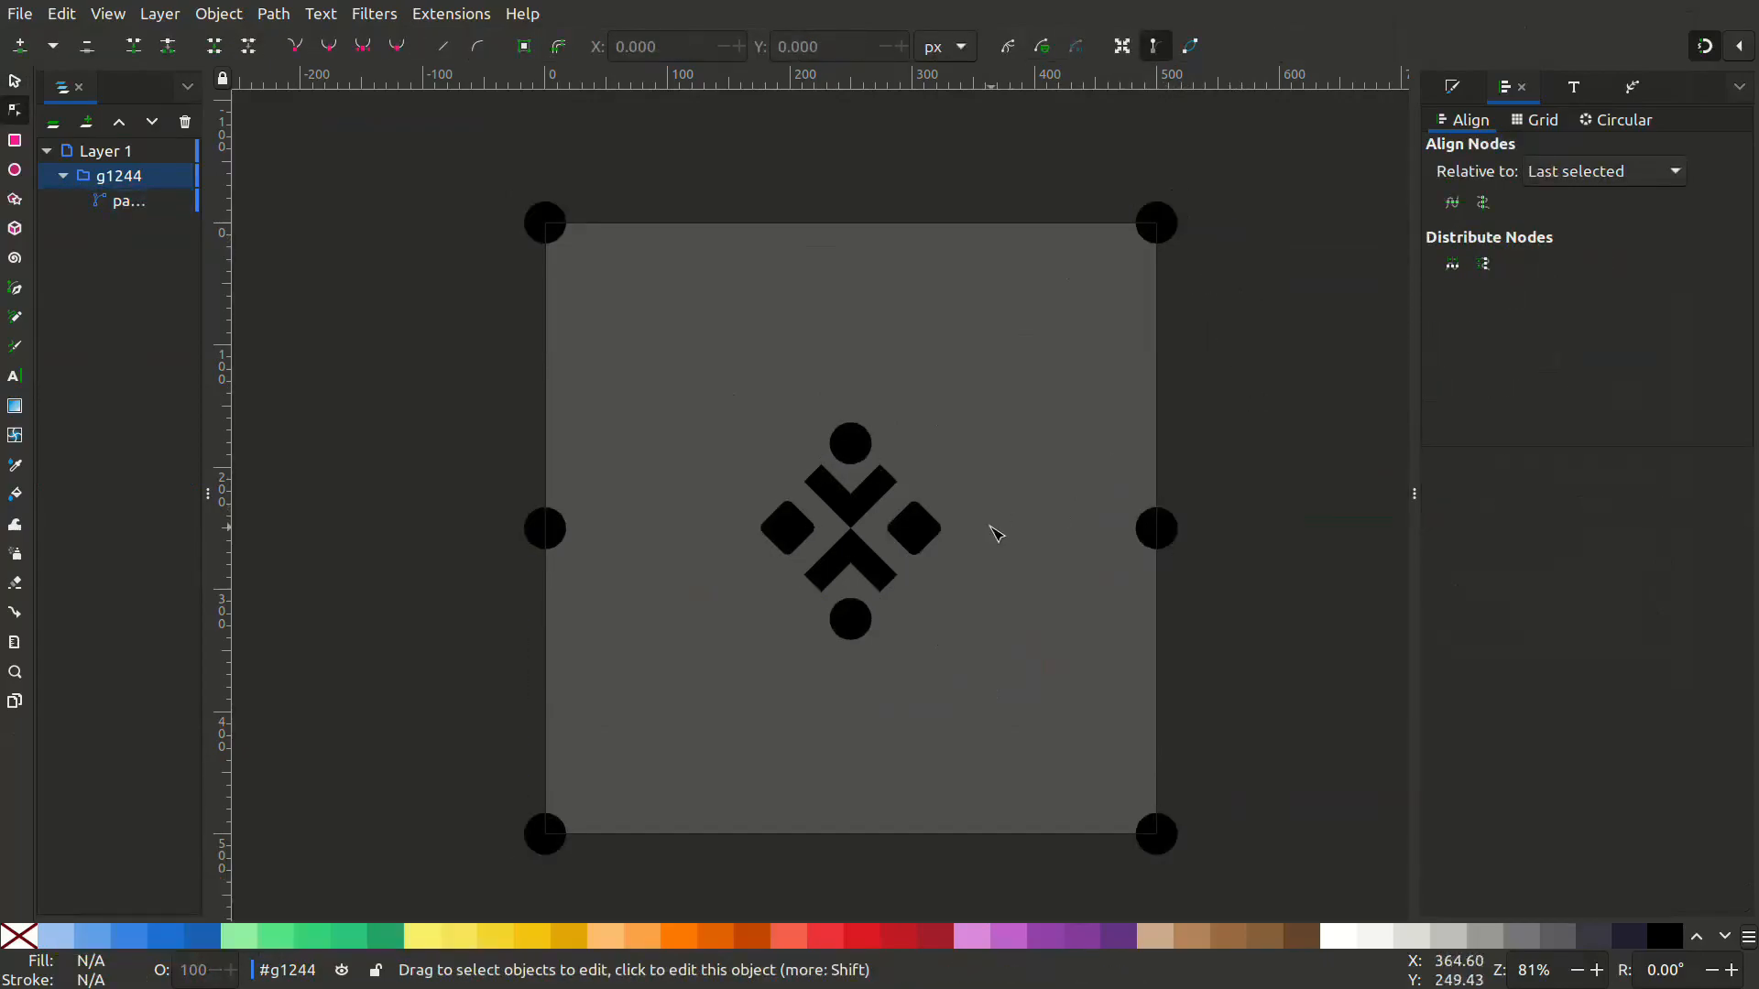
Draw a 500 × 500 px square covering the page exactly and fill it with light brown.
{"action": "key", "text": "5"}
{"action": "key", "text": "r"}
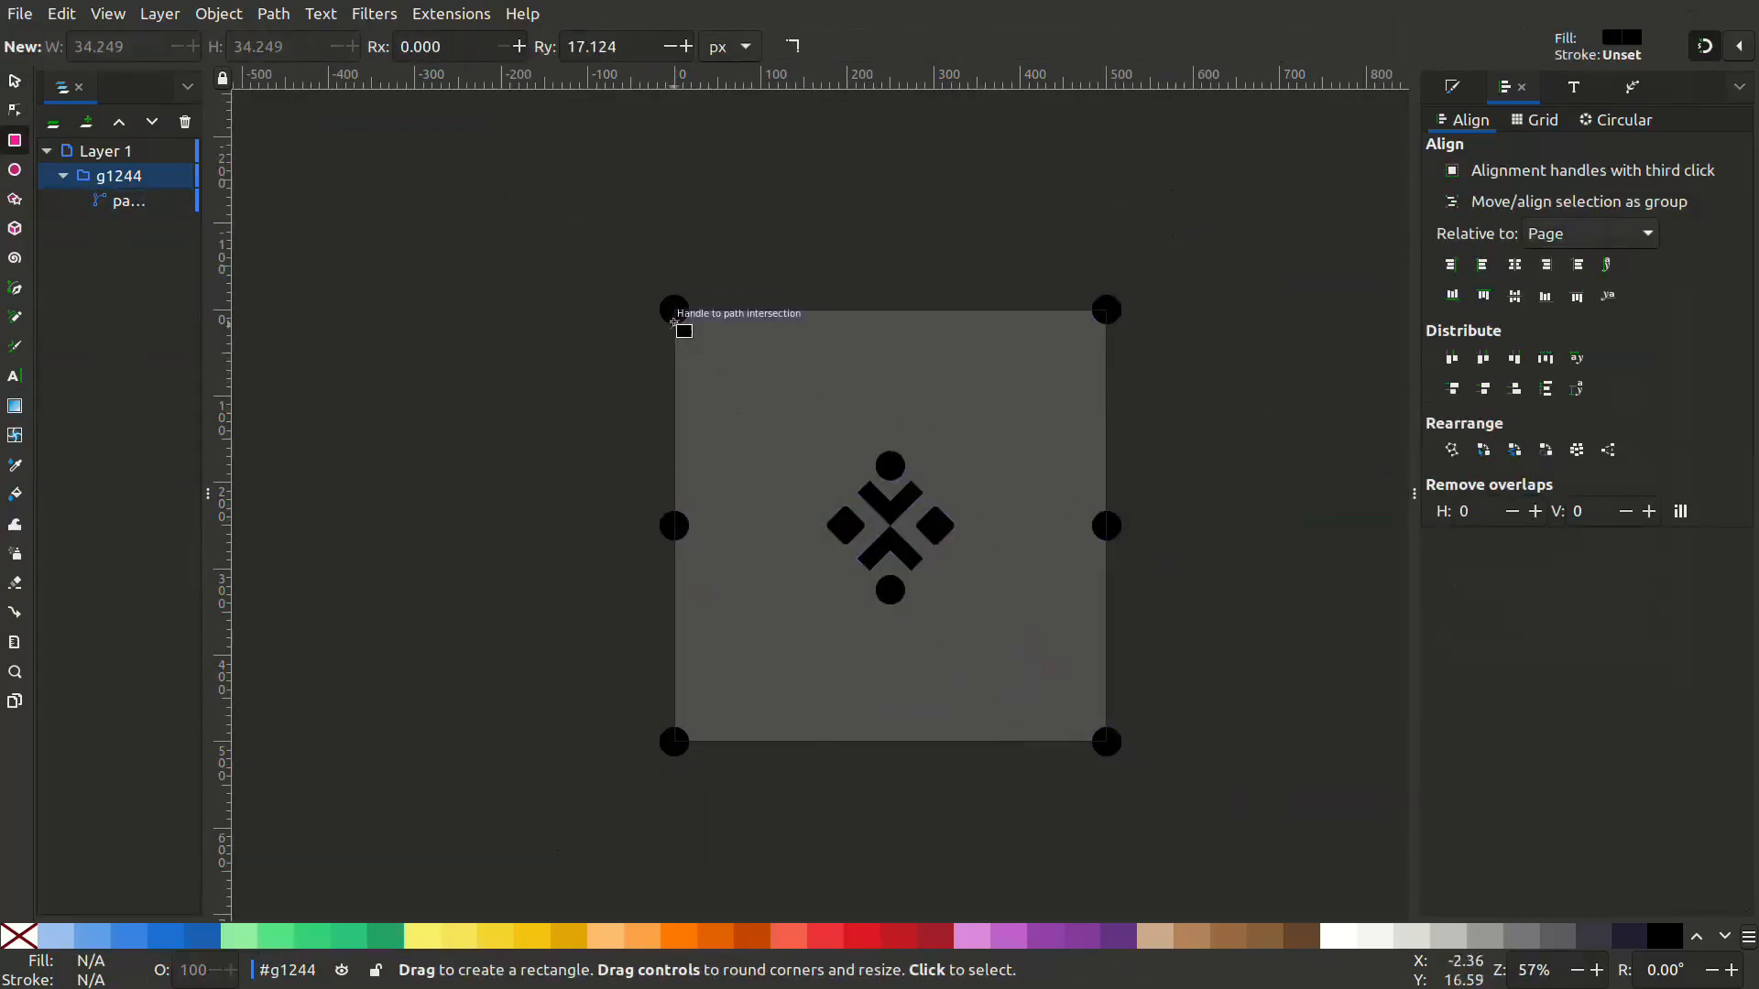
{"action": "left_click_drag", "start_coordinate": [679, 315], "coordinate": [1110, 747]}
{"action": "key", "text": "s"}
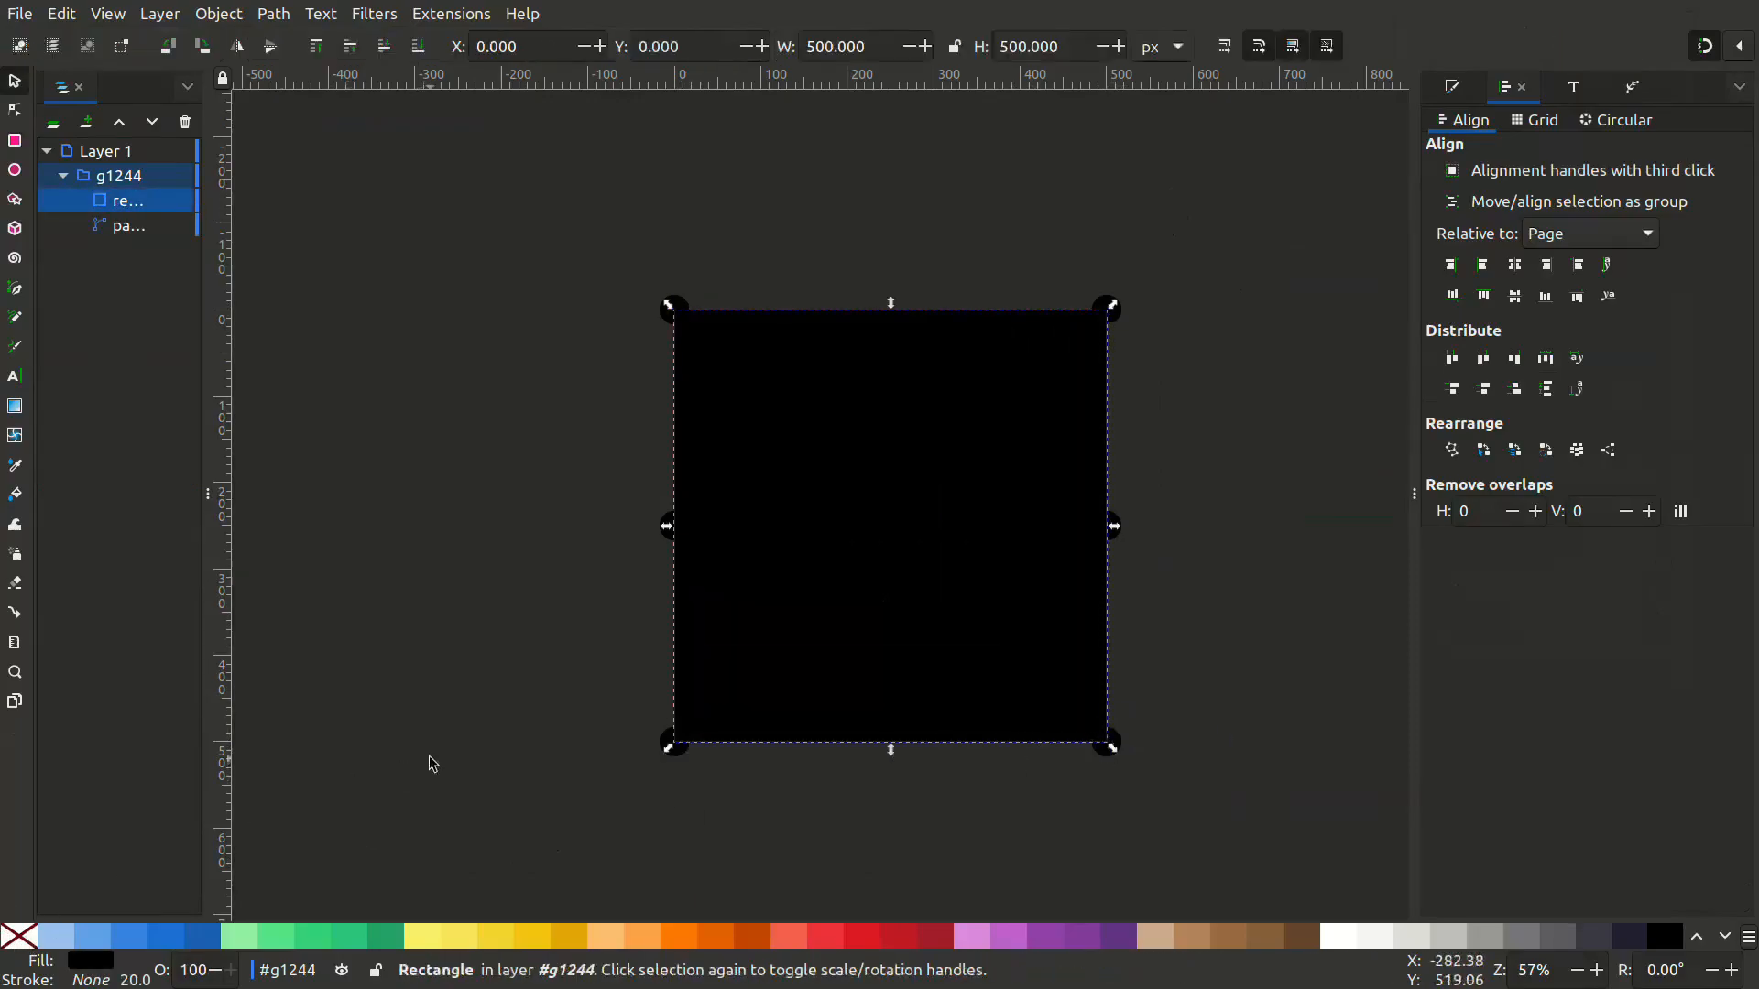
{"action": "key", "text": "r"}
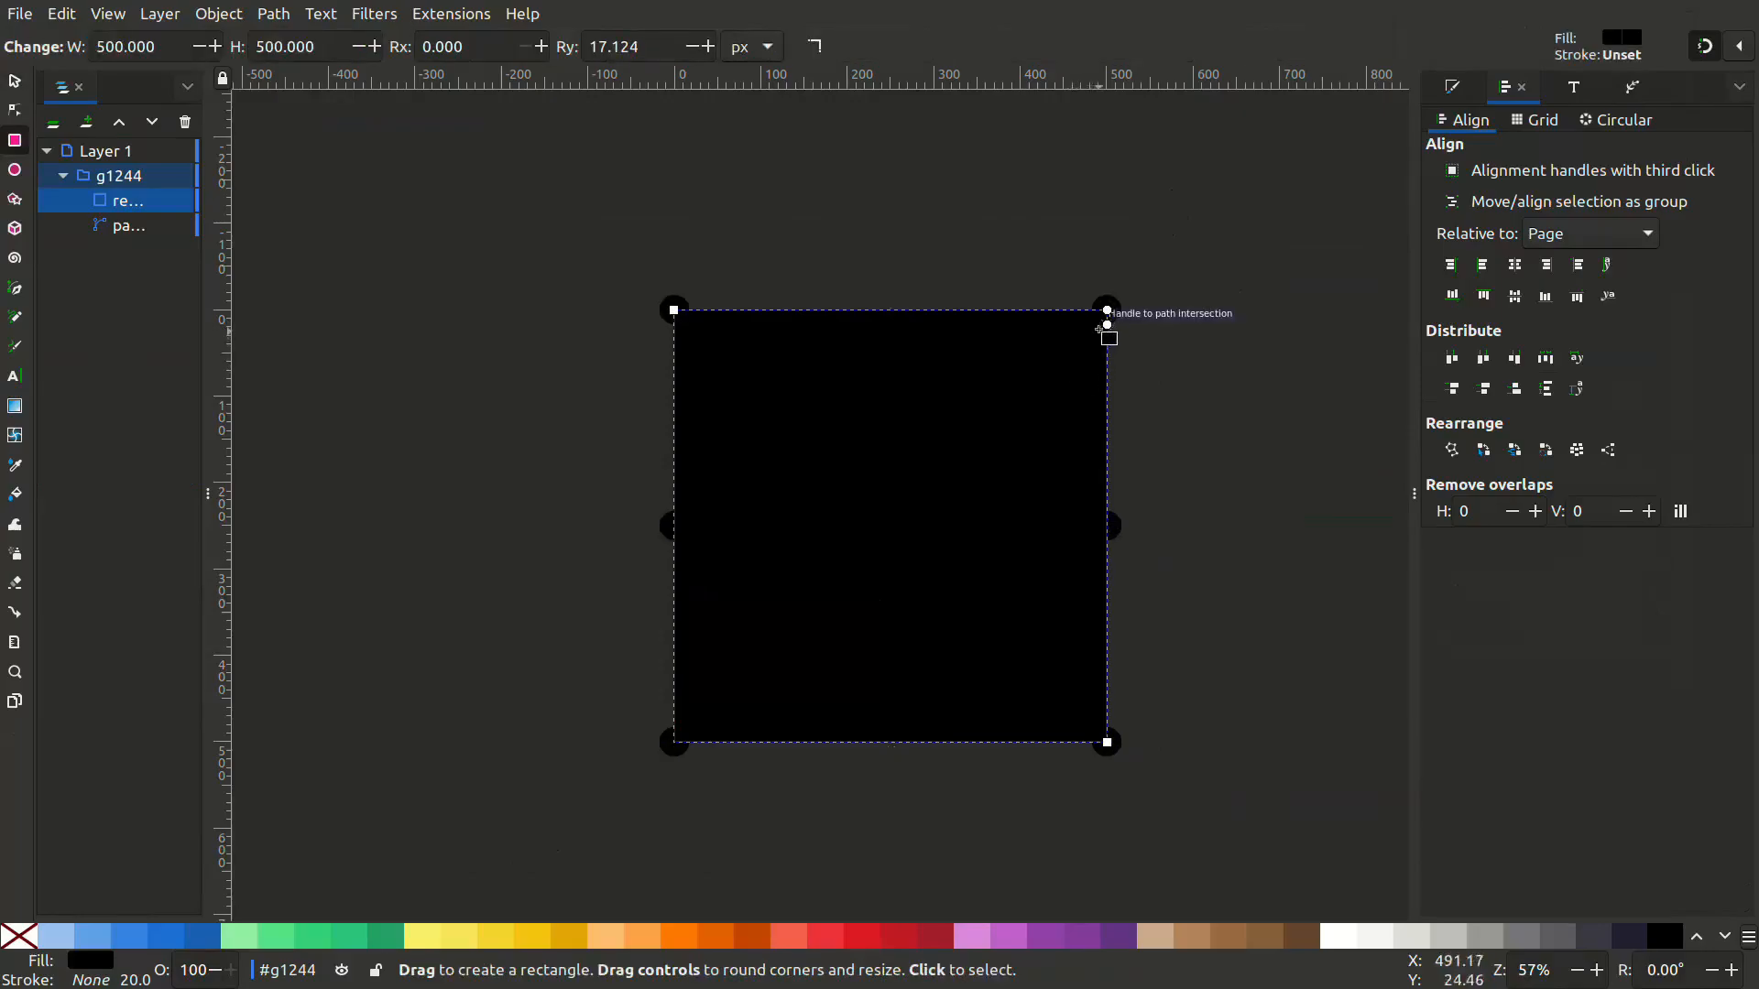
{"action": "key", "text": "s"}
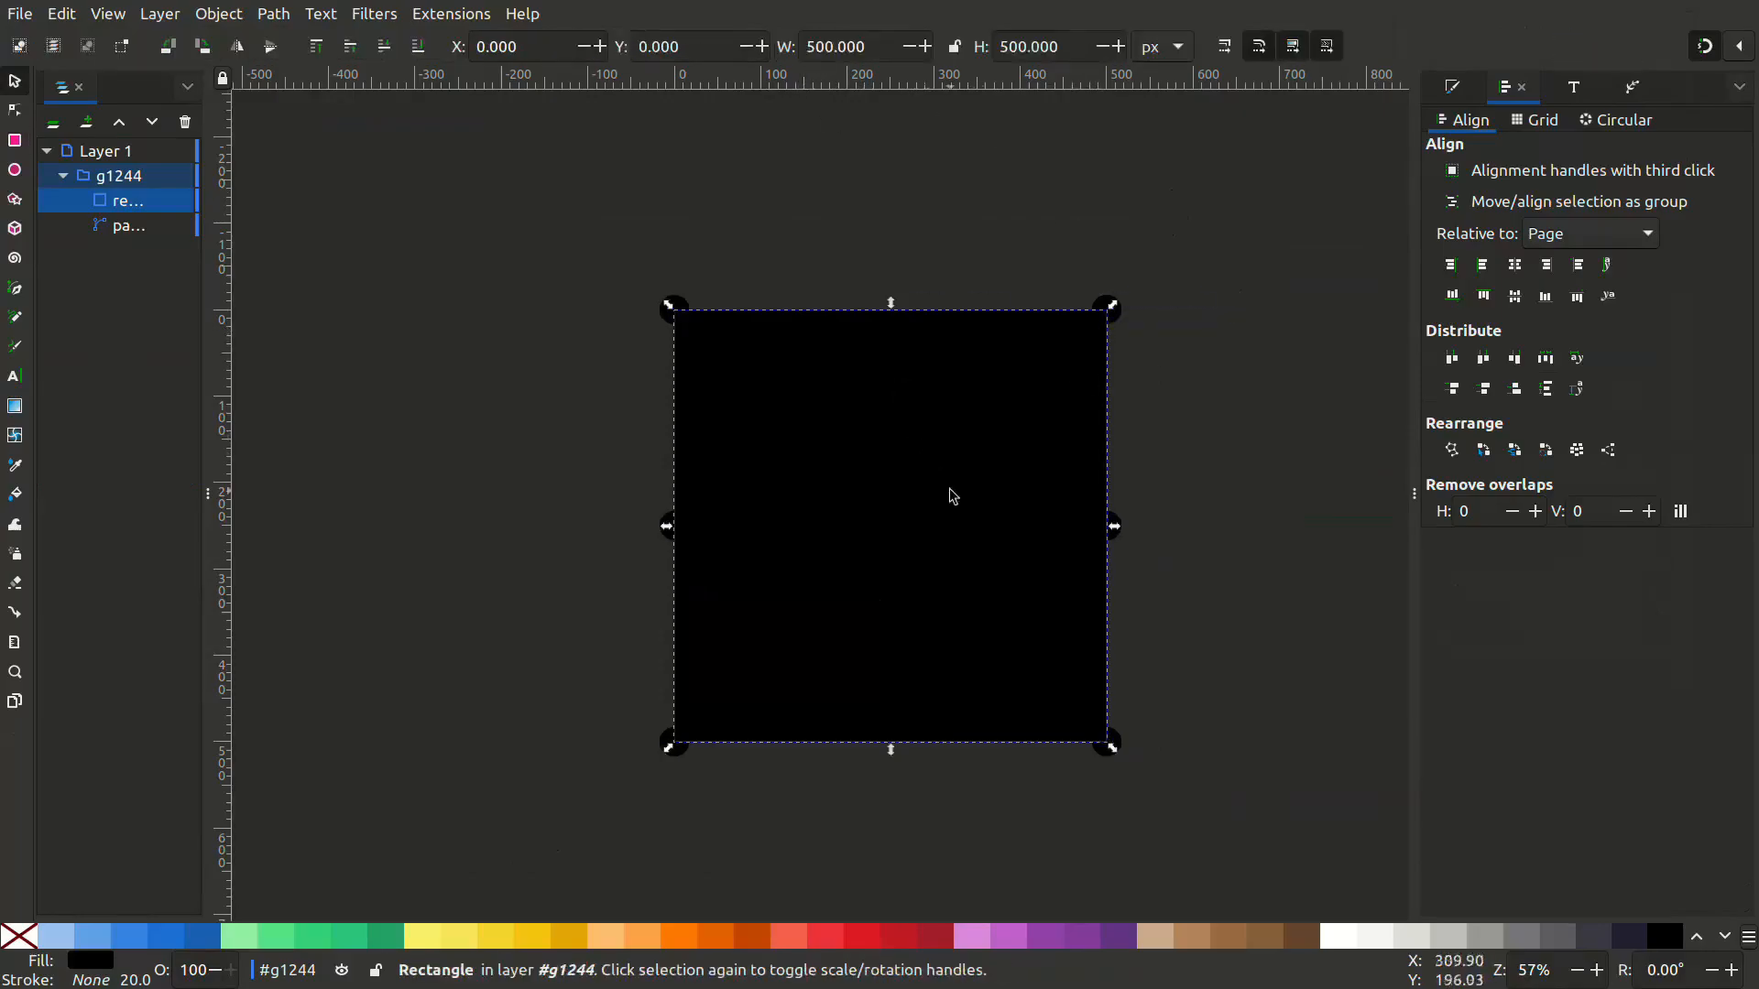
{"action": "left_click", "coordinate": [1156, 936]}
{"action": "left_click", "coordinate": [1226, 736]}
{"action": "left_click", "coordinate": [966, 524]}
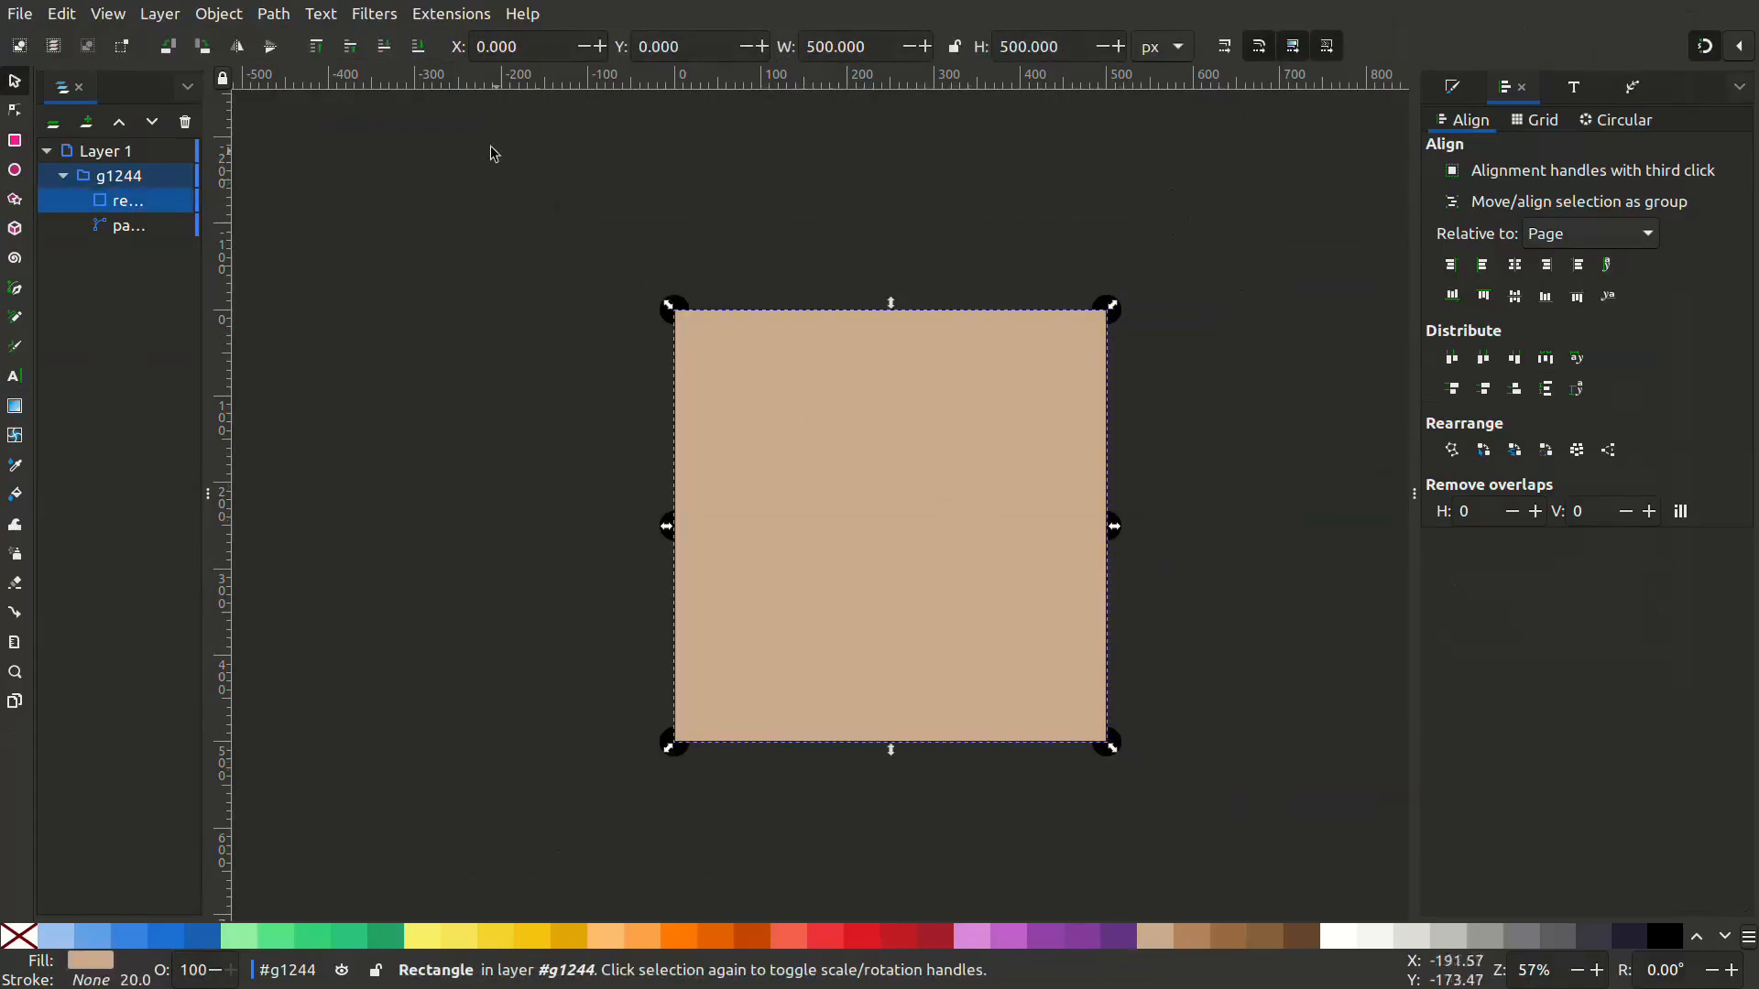
Intersect the united motif path with the brown square to trim the circles at the page edges.
{"action": "left_click", "coordinate": [667, 317]}
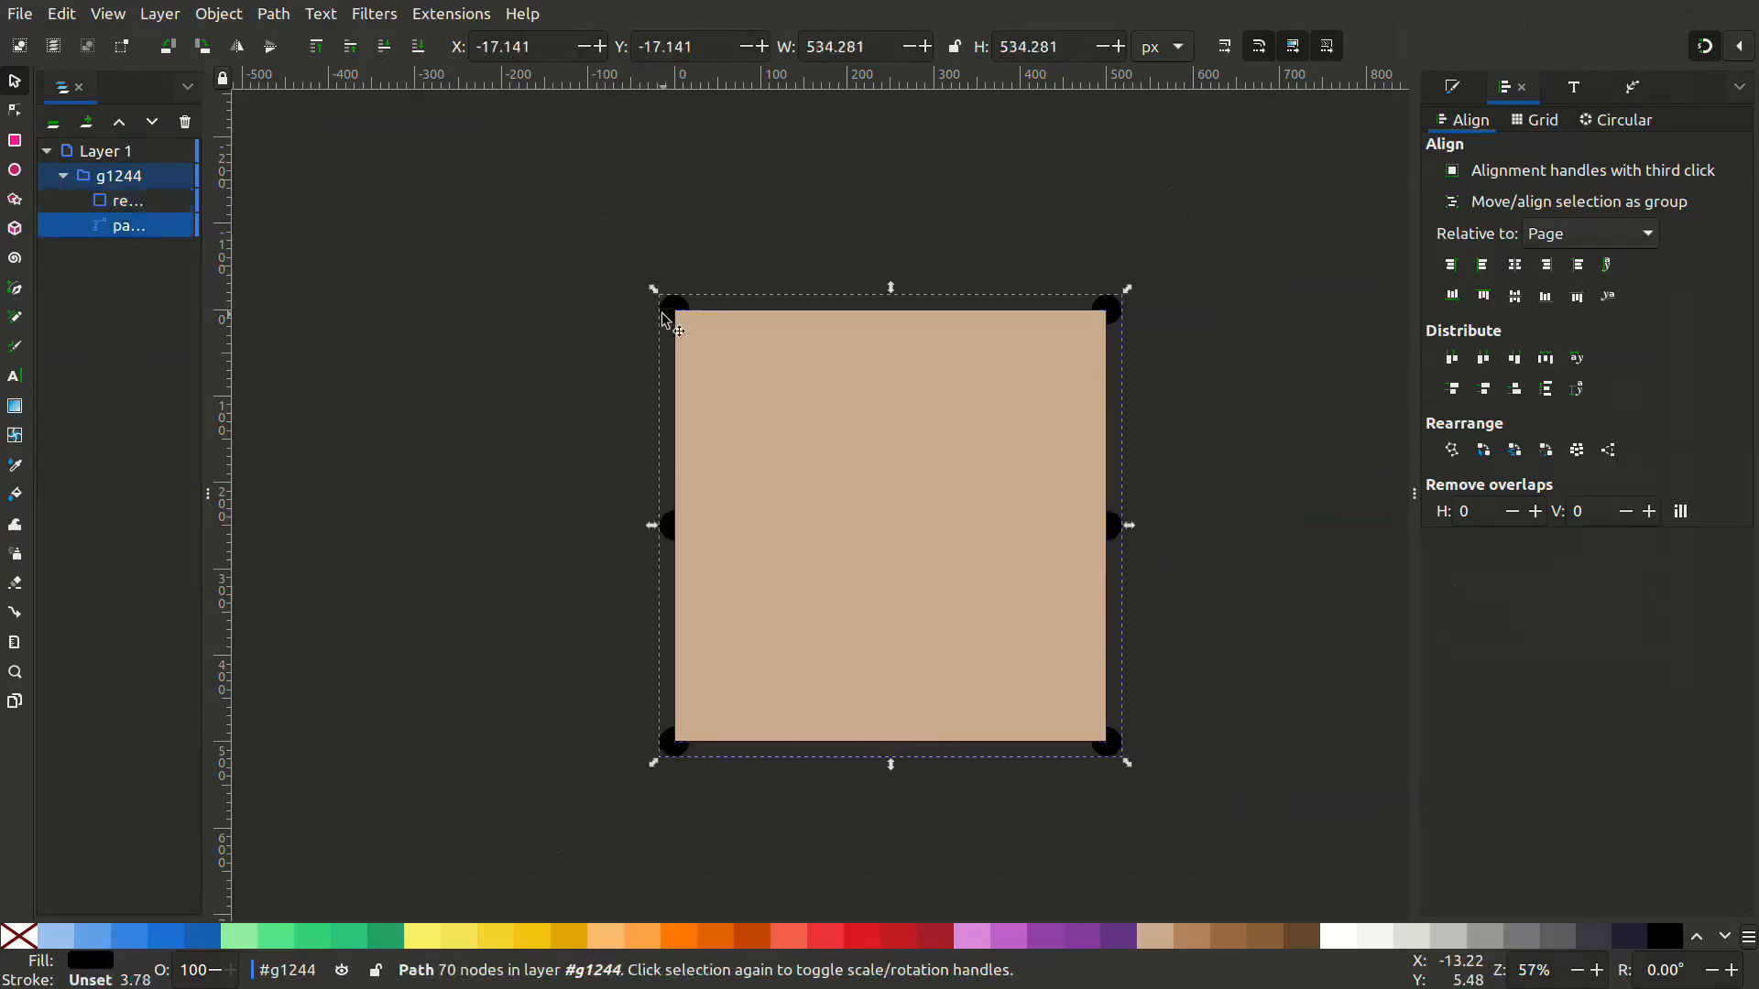
{"action": "left_click", "coordinate": [817, 440], "text": "shift"}
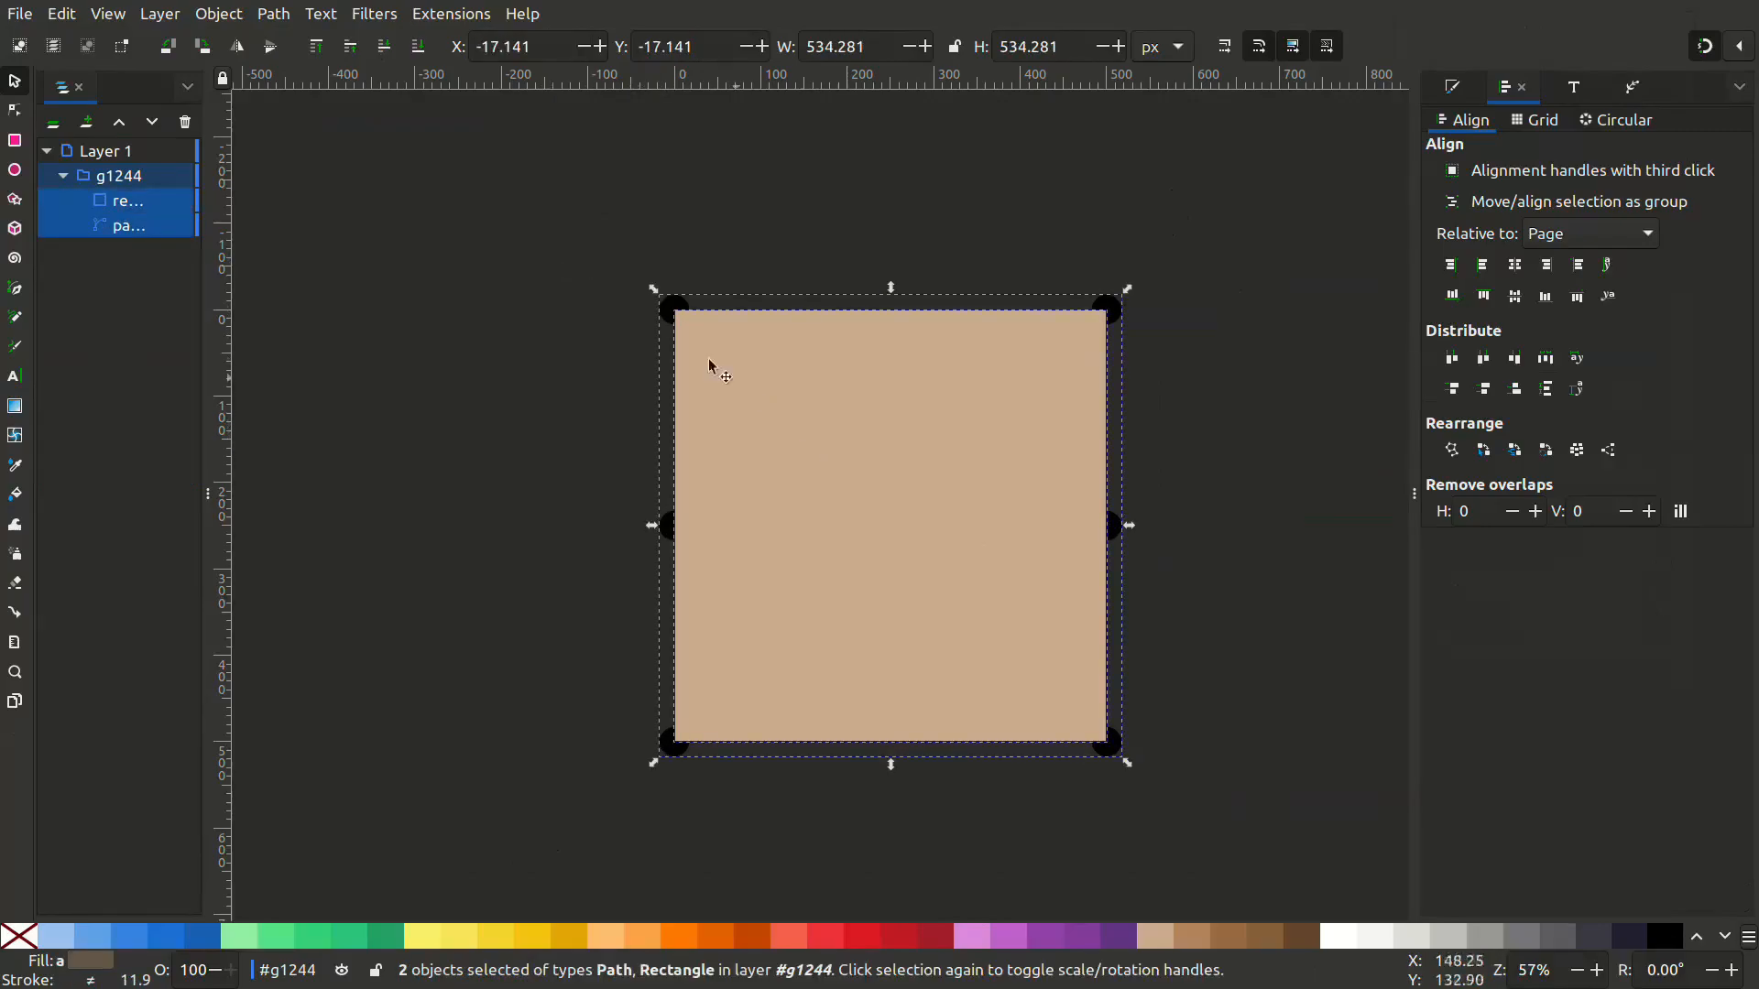
{"action": "left_click", "coordinate": [273, 15]}
{"action": "left_click", "coordinate": [310, 178]}
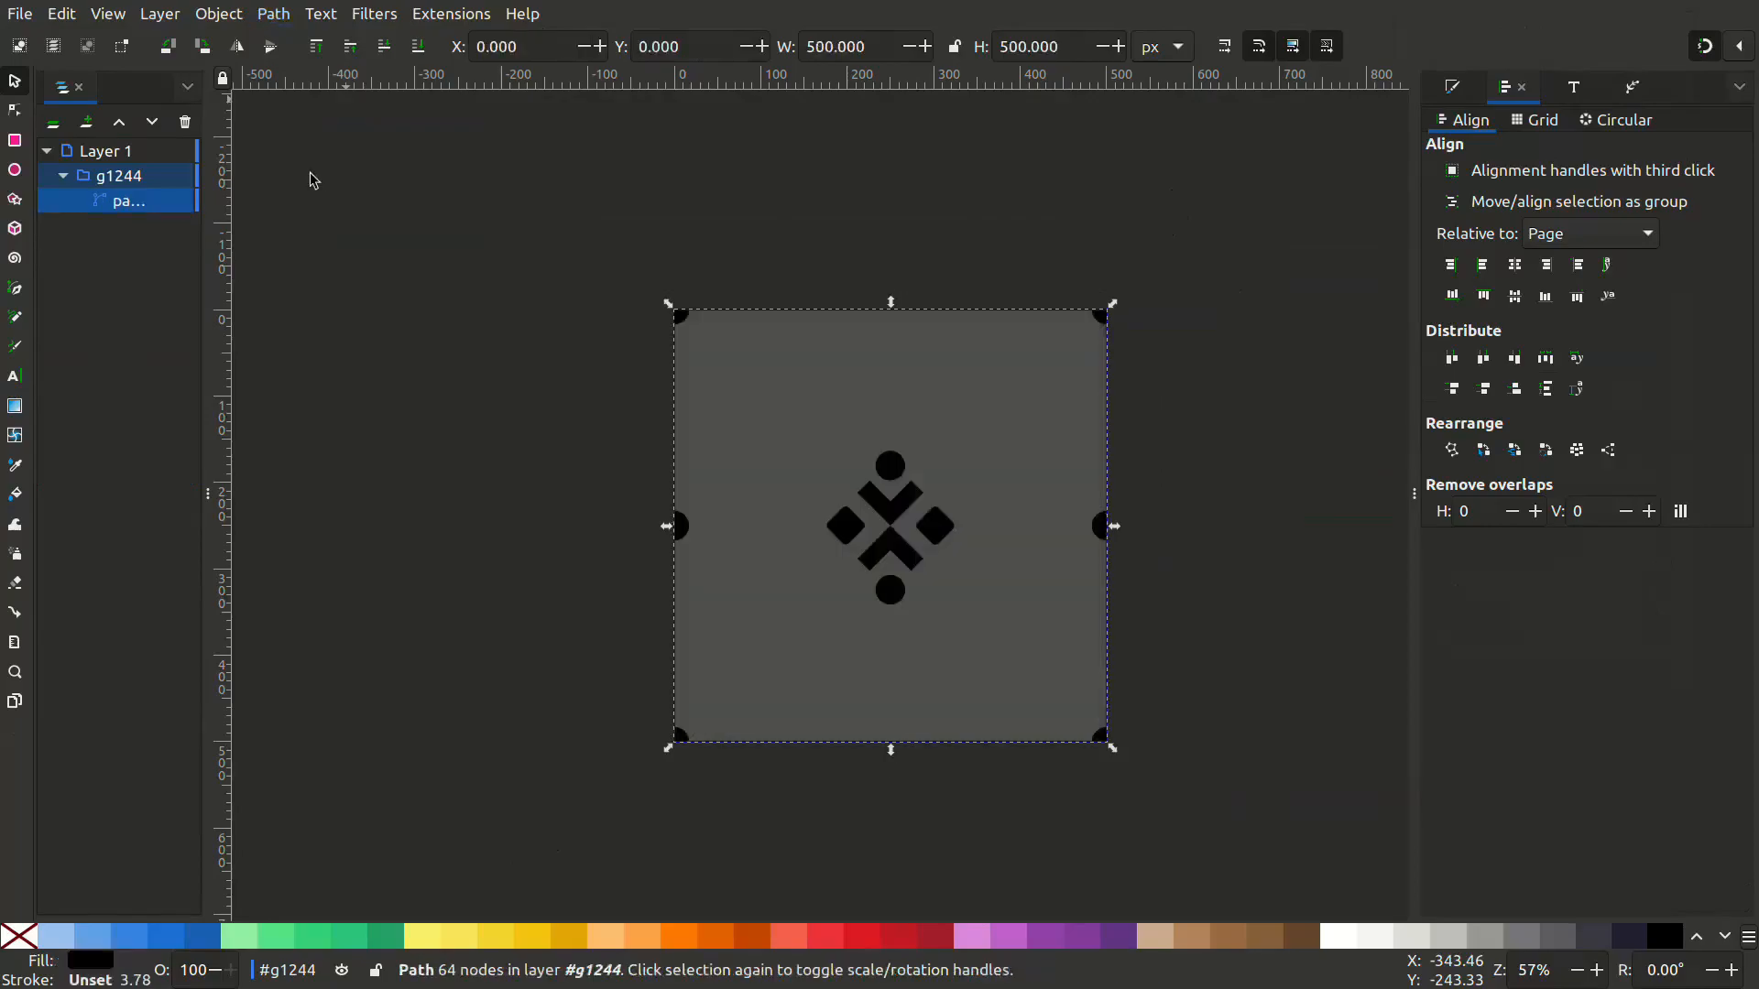
Move the trimmed tile off the page into empty canvas, to about X 981, Y -313 px.
{"action": "left_click", "coordinate": [601, 522]}
{"action": "scroll", "coordinate": [903, 550], "scroll_direction": "down", "scroll_amount": 2}
{"action": "left_click", "coordinate": [903, 548]}
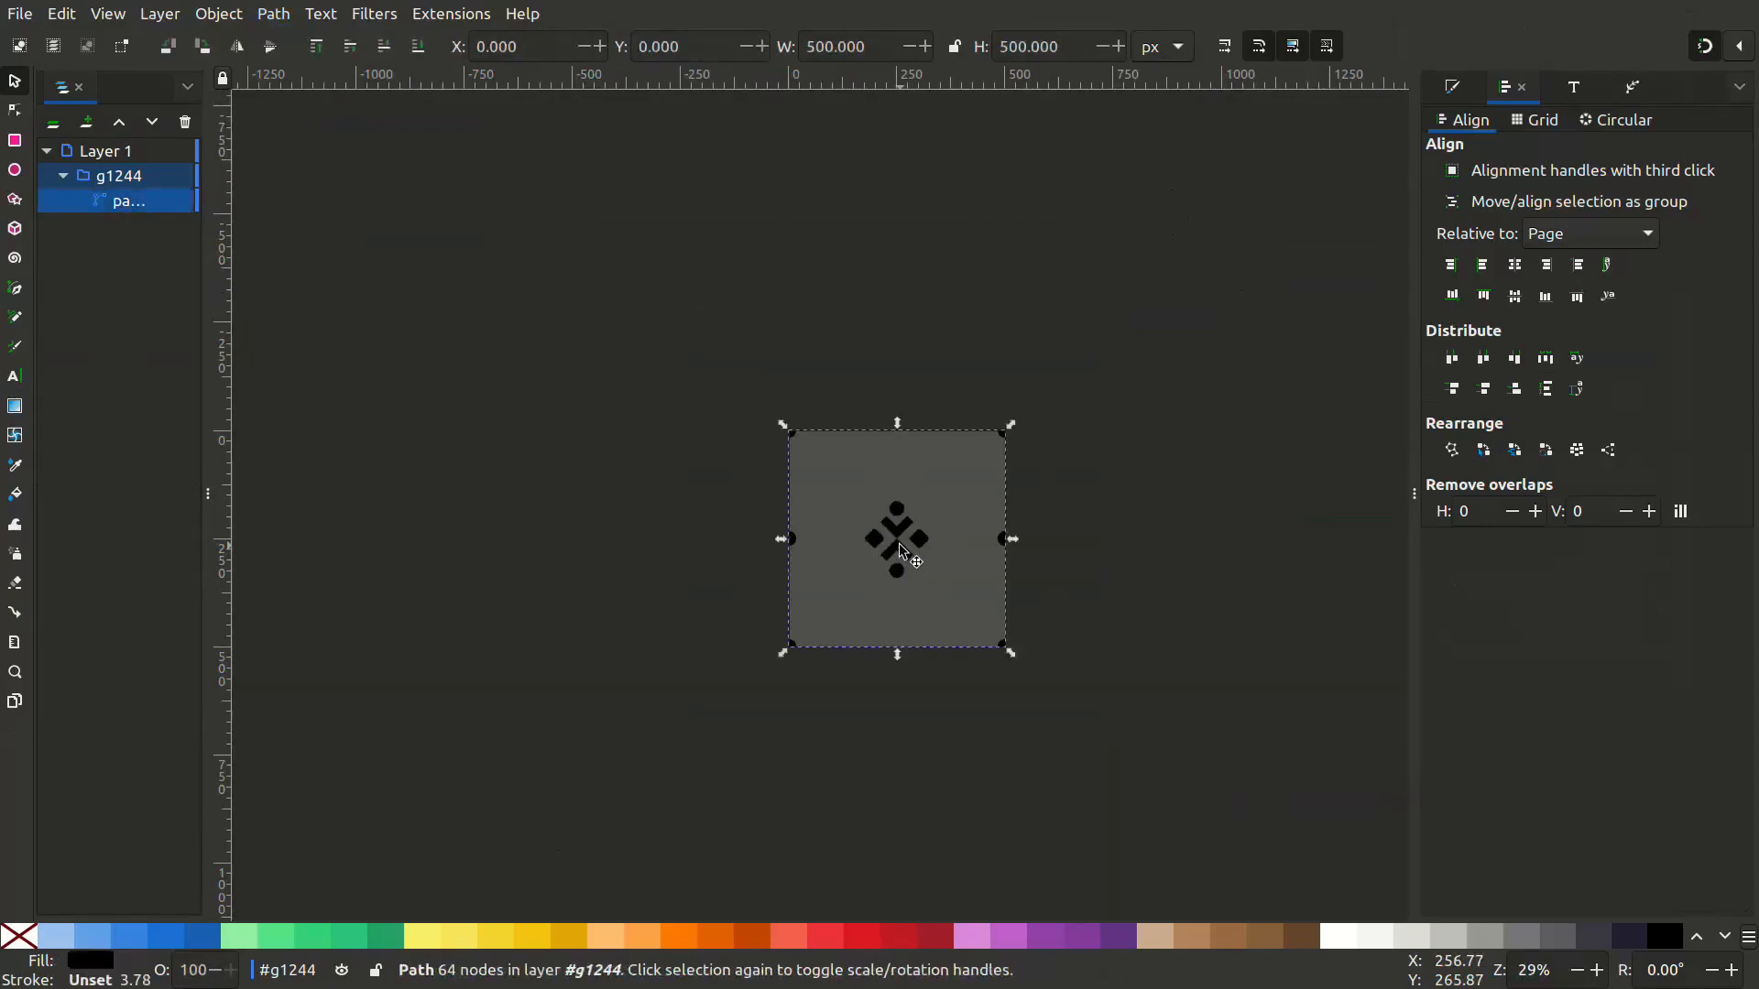
{"action": "left_click_drag", "start_coordinate": [950, 553], "coordinate": [1040, 435]}
{"action": "left_click", "coordinate": [617, 553]}
{"action": "left_click_drag", "start_coordinate": [1085, 501], "coordinate": [790, 543]}
{"action": "scroll", "coordinate": [904, 531], "scroll_direction": "up", "scroll_amount": 1}
{"action": "scroll", "coordinate": [790, 542], "scroll_direction": "down", "scroll_amount": 1}
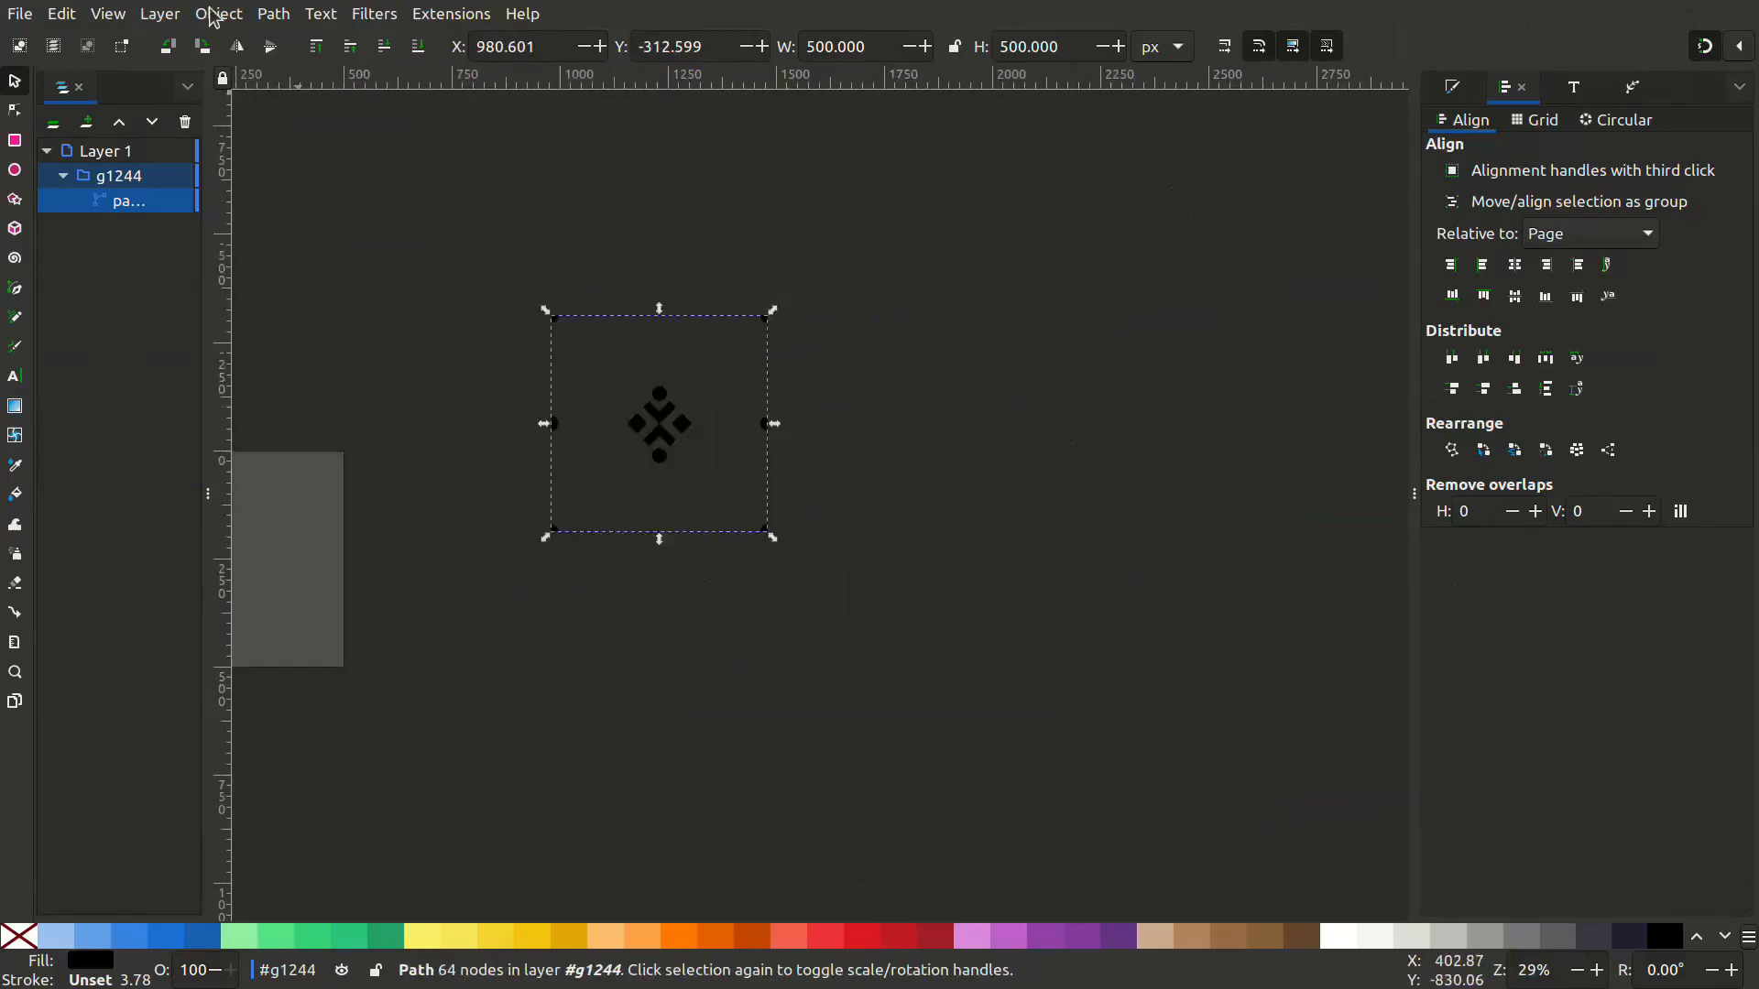
Convert the trimmed tile from an object into a pattern fill.
{"action": "left_click", "coordinate": [218, 12]}
{"action": "mouse_move", "coordinate": [287, 338]}
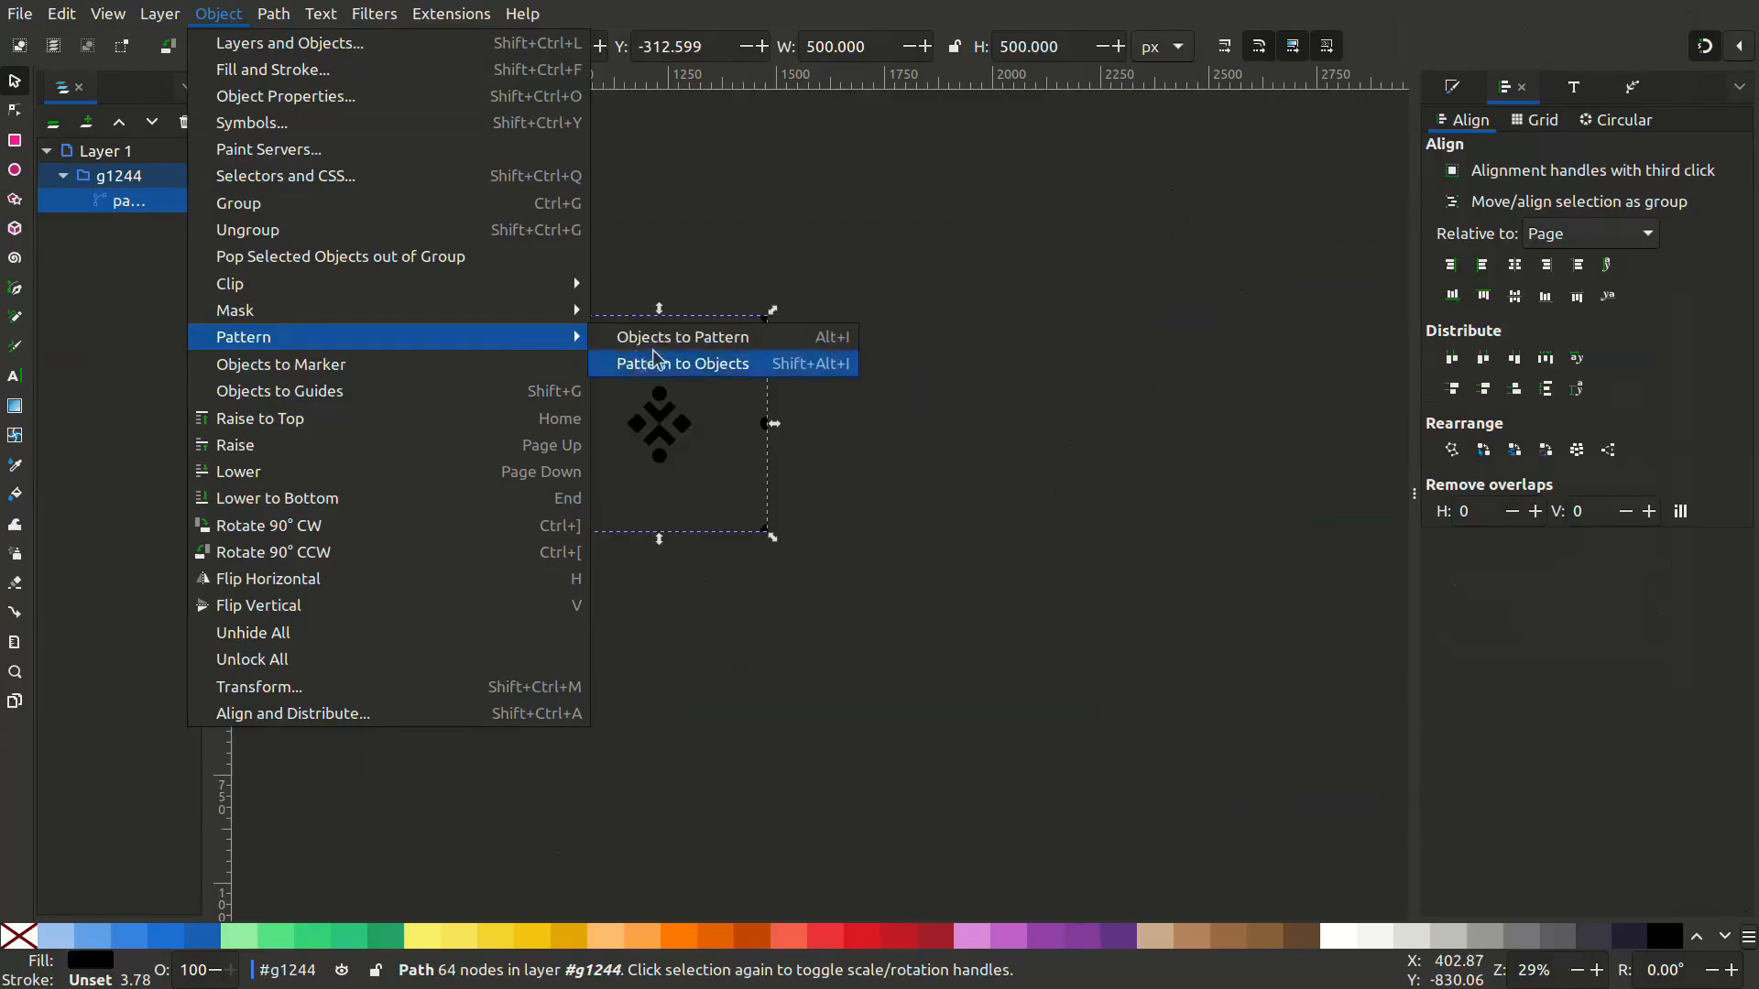
{"action": "left_click", "coordinate": [642, 335]}
Shrink and tilt the pattern inside its rectangle, and enlarge the rectangle to about 1852 × 1208 px.
{"action": "key", "text": "r"}
{"action": "left_click_drag", "start_coordinate": [768, 533], "coordinate": [647, 416]}
{"action": "left_click_drag", "start_coordinate": [768, 531], "coordinate": [1352, 837]}
{"action": "mouse_move", "coordinate": [645, 410]}
{"action": "left_mouse_down"}
{"action": "mouse_move", "coordinate": [620, 463]}
{"action": "mouse_move", "coordinate": [676, 440]}
{"action": "mouse_move", "coordinate": [650, 412]}
{"action": "left_mouse_up"}
{"action": "left_click_drag", "start_coordinate": [656, 323], "coordinate": [656, 377]}
{"action": "key", "text": "space"}
{"action": "key", "text": "space"}
{"action": "key", "text": "Escape"}
{"action": "left_click_drag", "start_coordinate": [1213, 590], "coordinate": [1112, 549]}
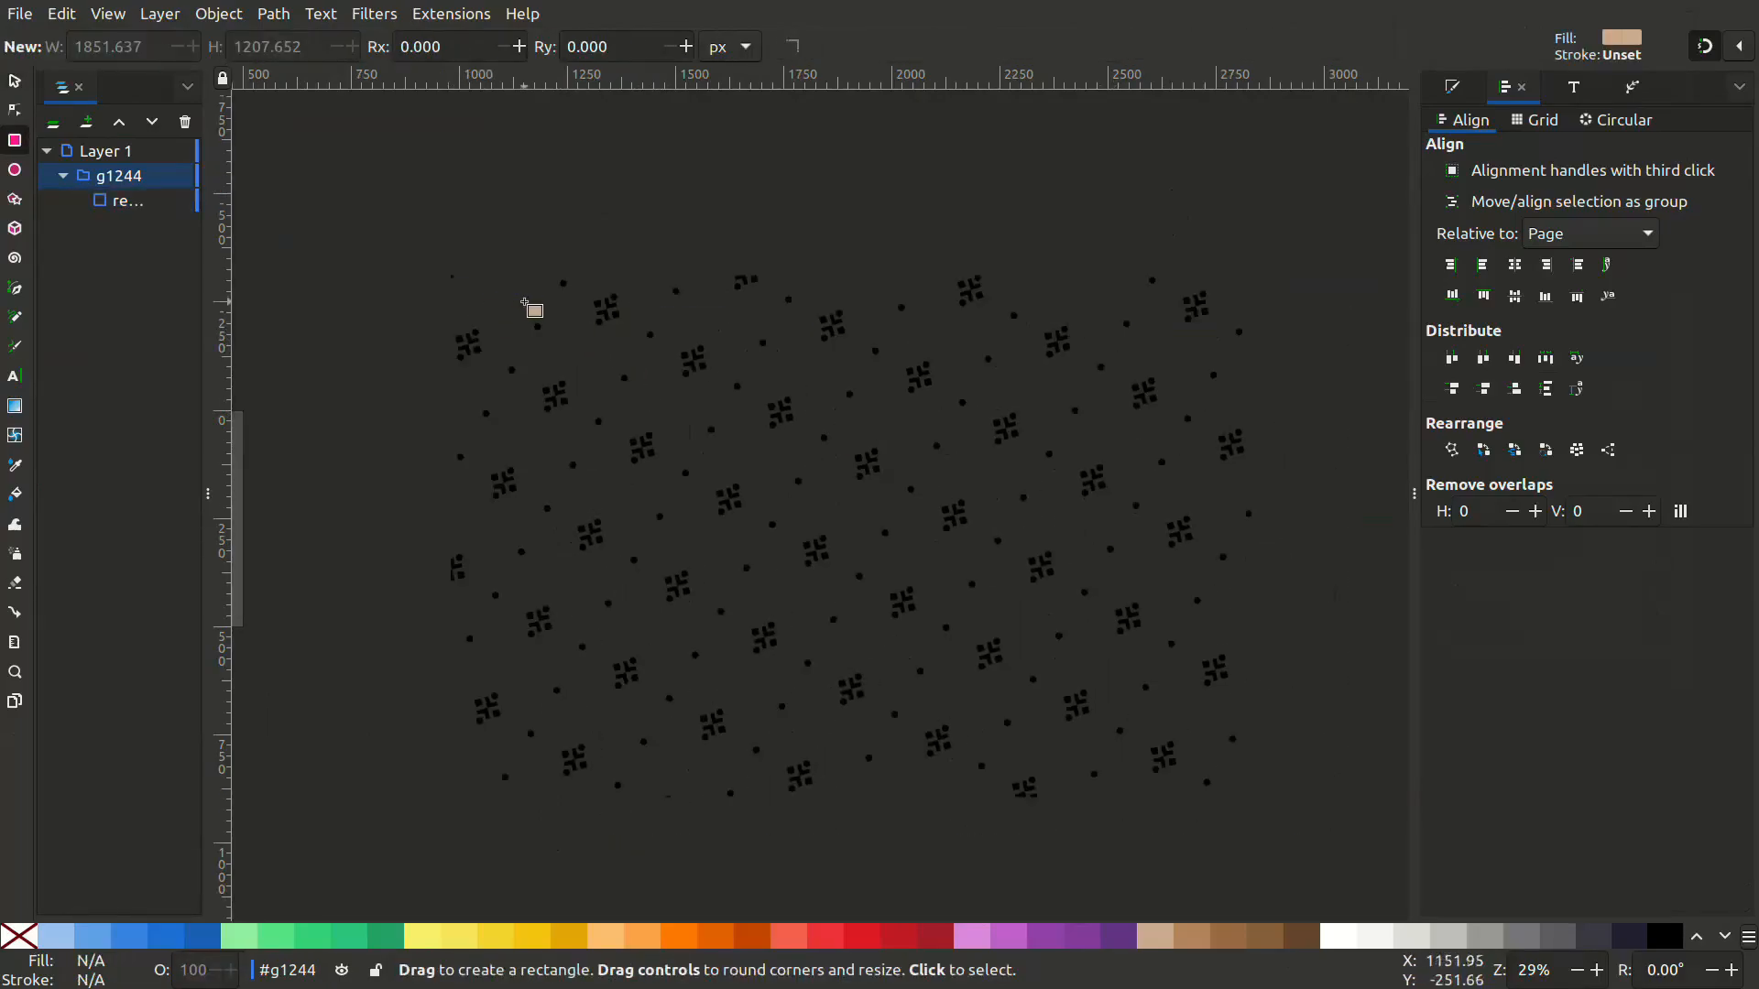
Draw a bright red rectangle matching the patterned rectangle's size and place it at the very back.
{"action": "mouse_move", "coordinate": [447, 273]}
{"action": "left_mouse_down"}
{"action": "mouse_move", "coordinate": [1229, 734]}
{"action": "mouse_move", "coordinate": [1253, 797]}
{"action": "left_mouse_up"}
{"action": "key", "text": "space"}
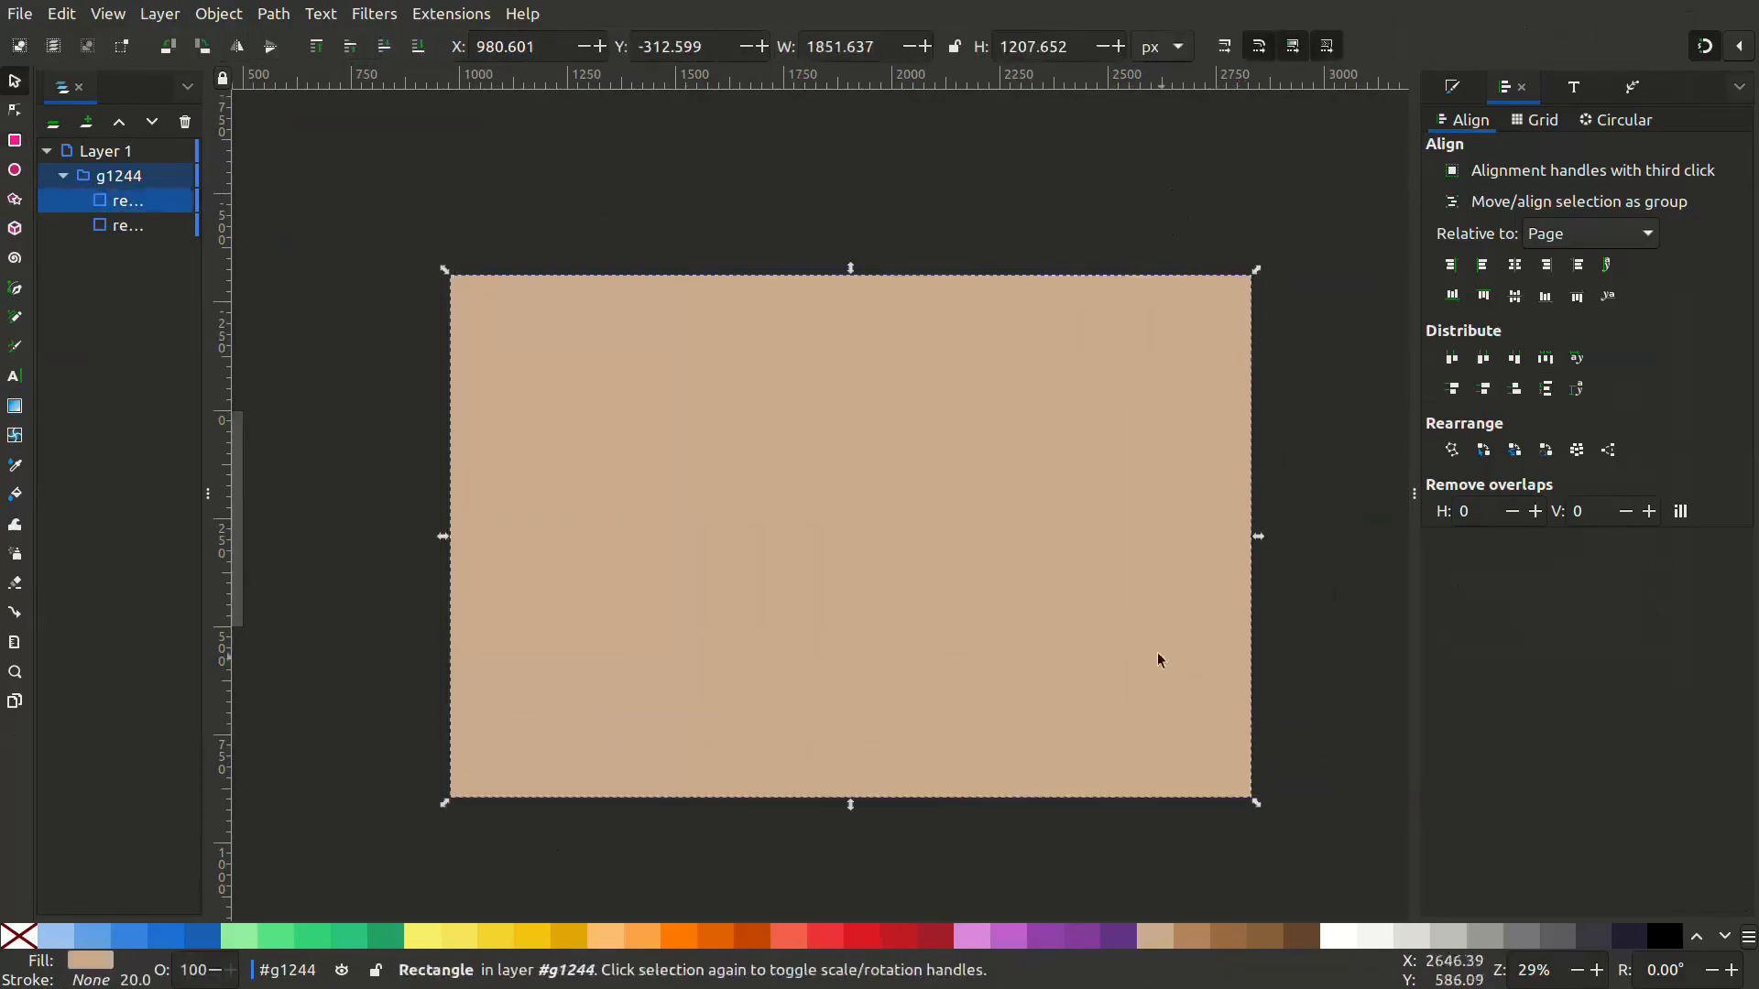
{"action": "left_click", "coordinate": [418, 47]}
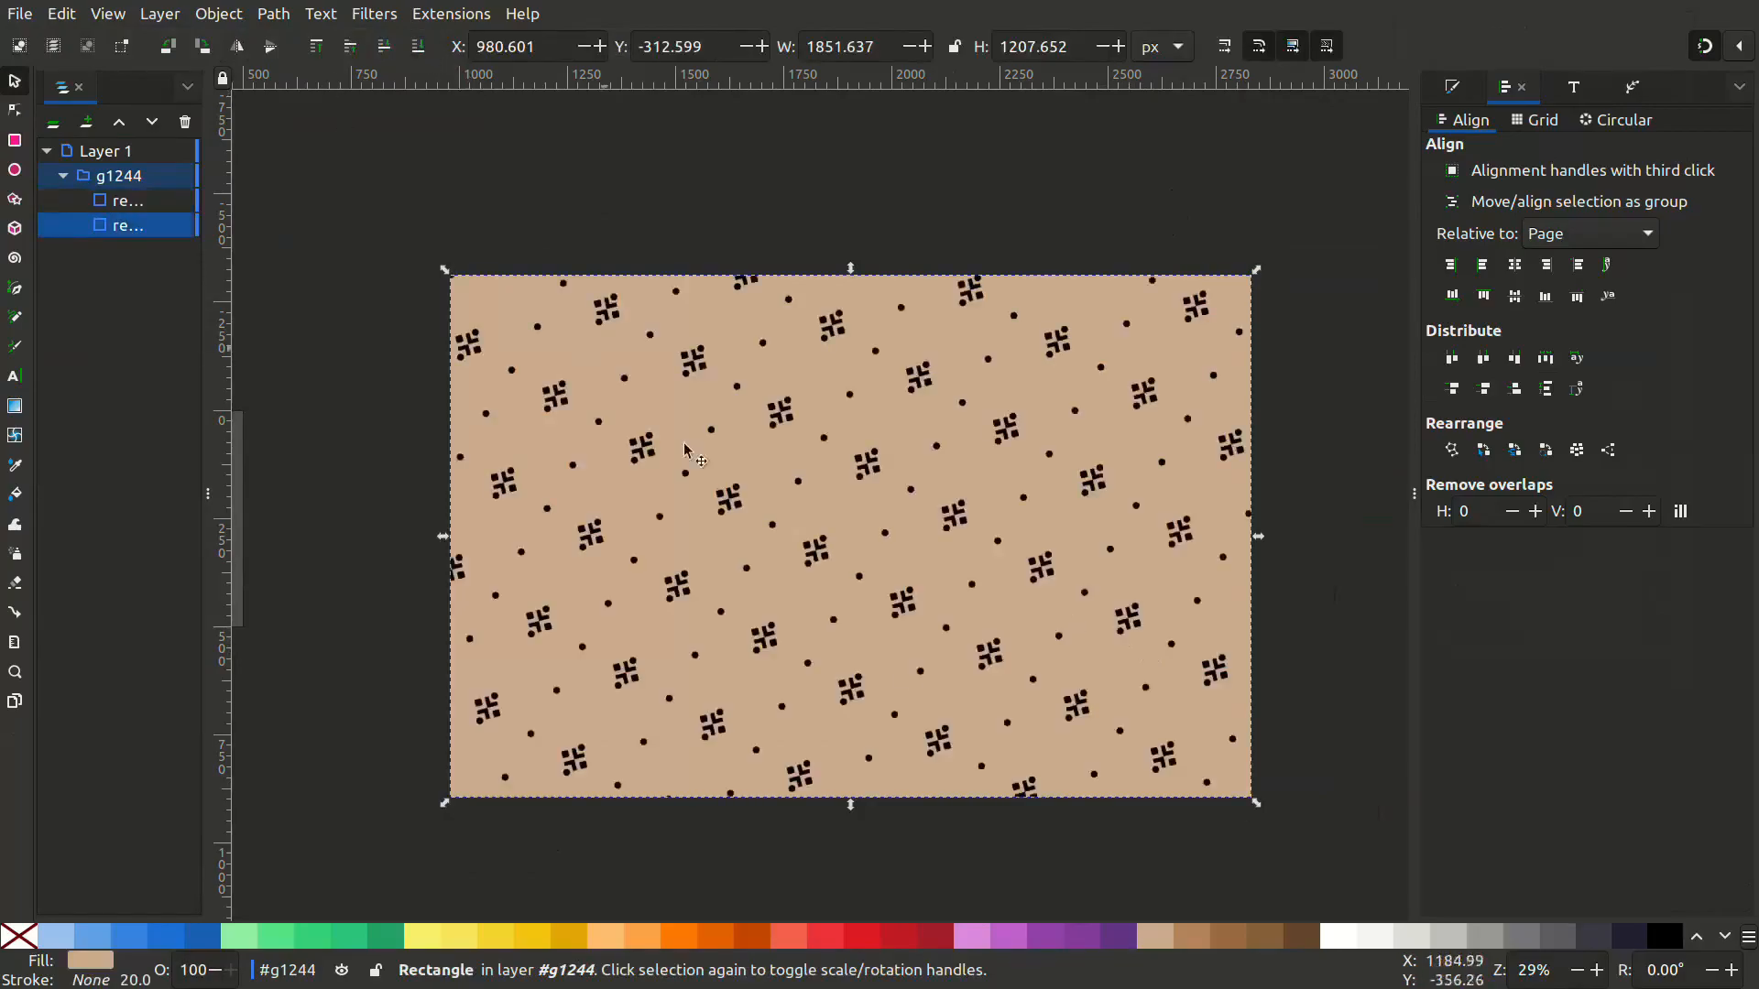
{"action": "left_click", "coordinate": [930, 945]}
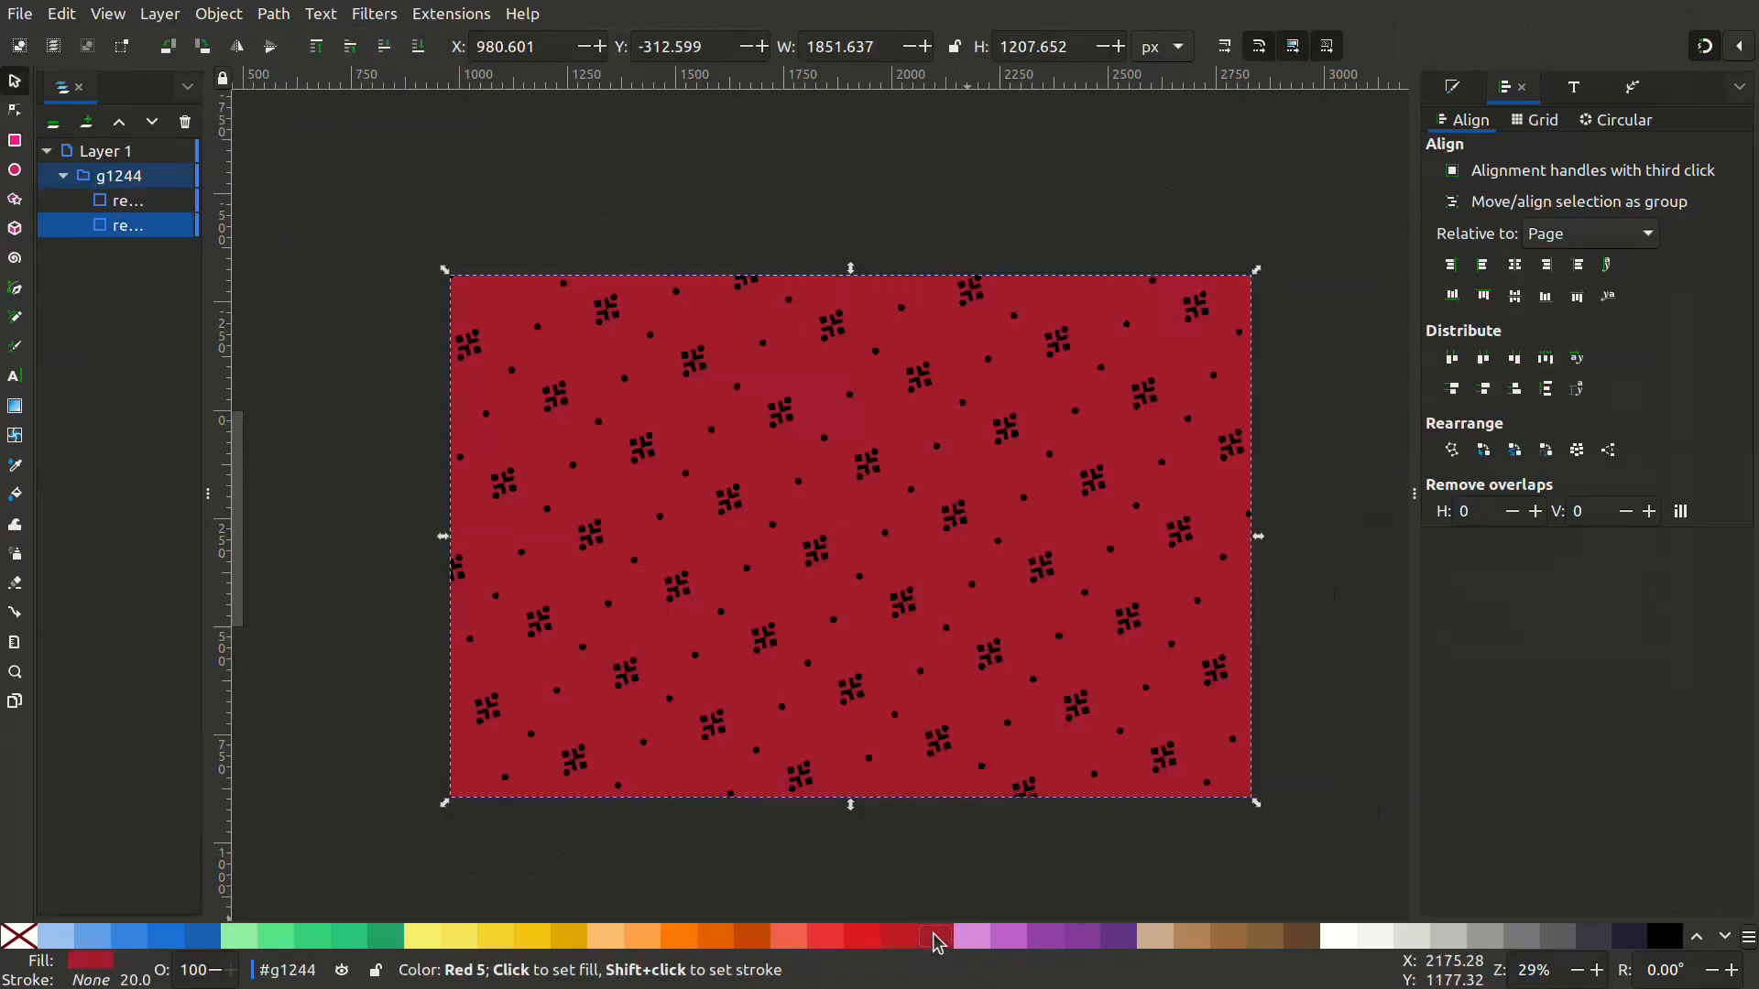
{"action": "left_click", "coordinate": [820, 939]}
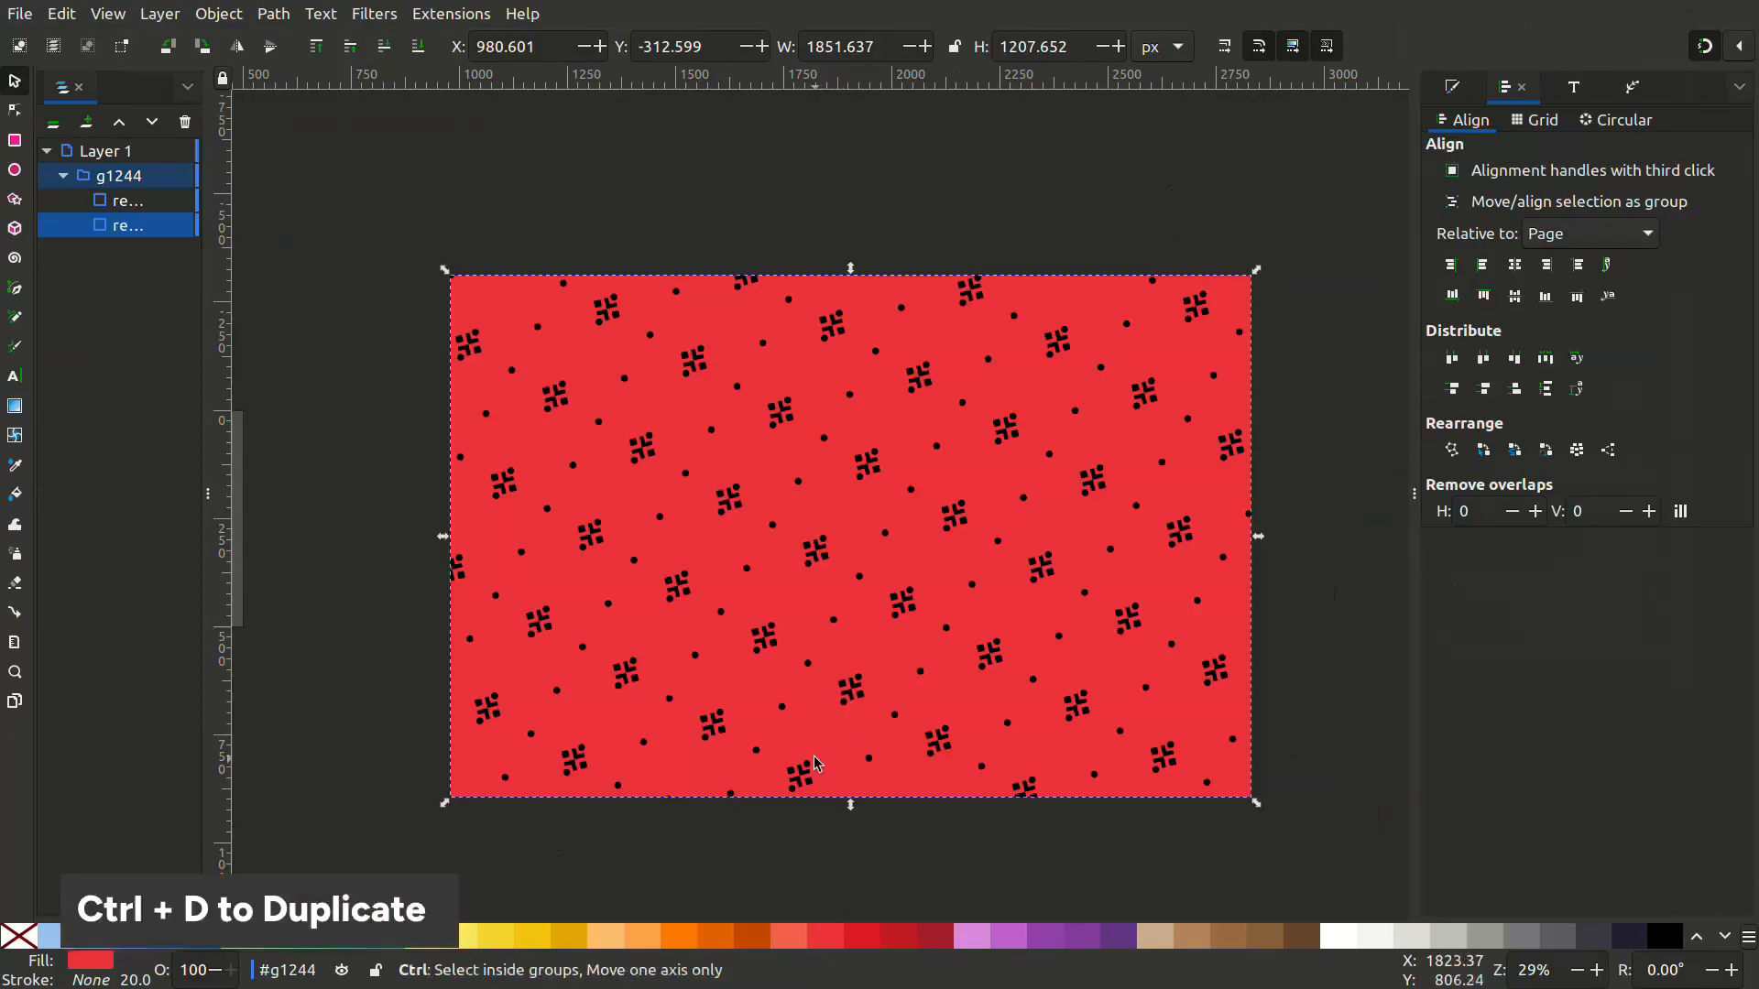
Duplicate the red background, fill the copy with Red 5 and set its blend mode to Screen.
{"action": "key", "text": "ctrl+d"}
{"action": "left_click", "coordinate": [945, 948]}
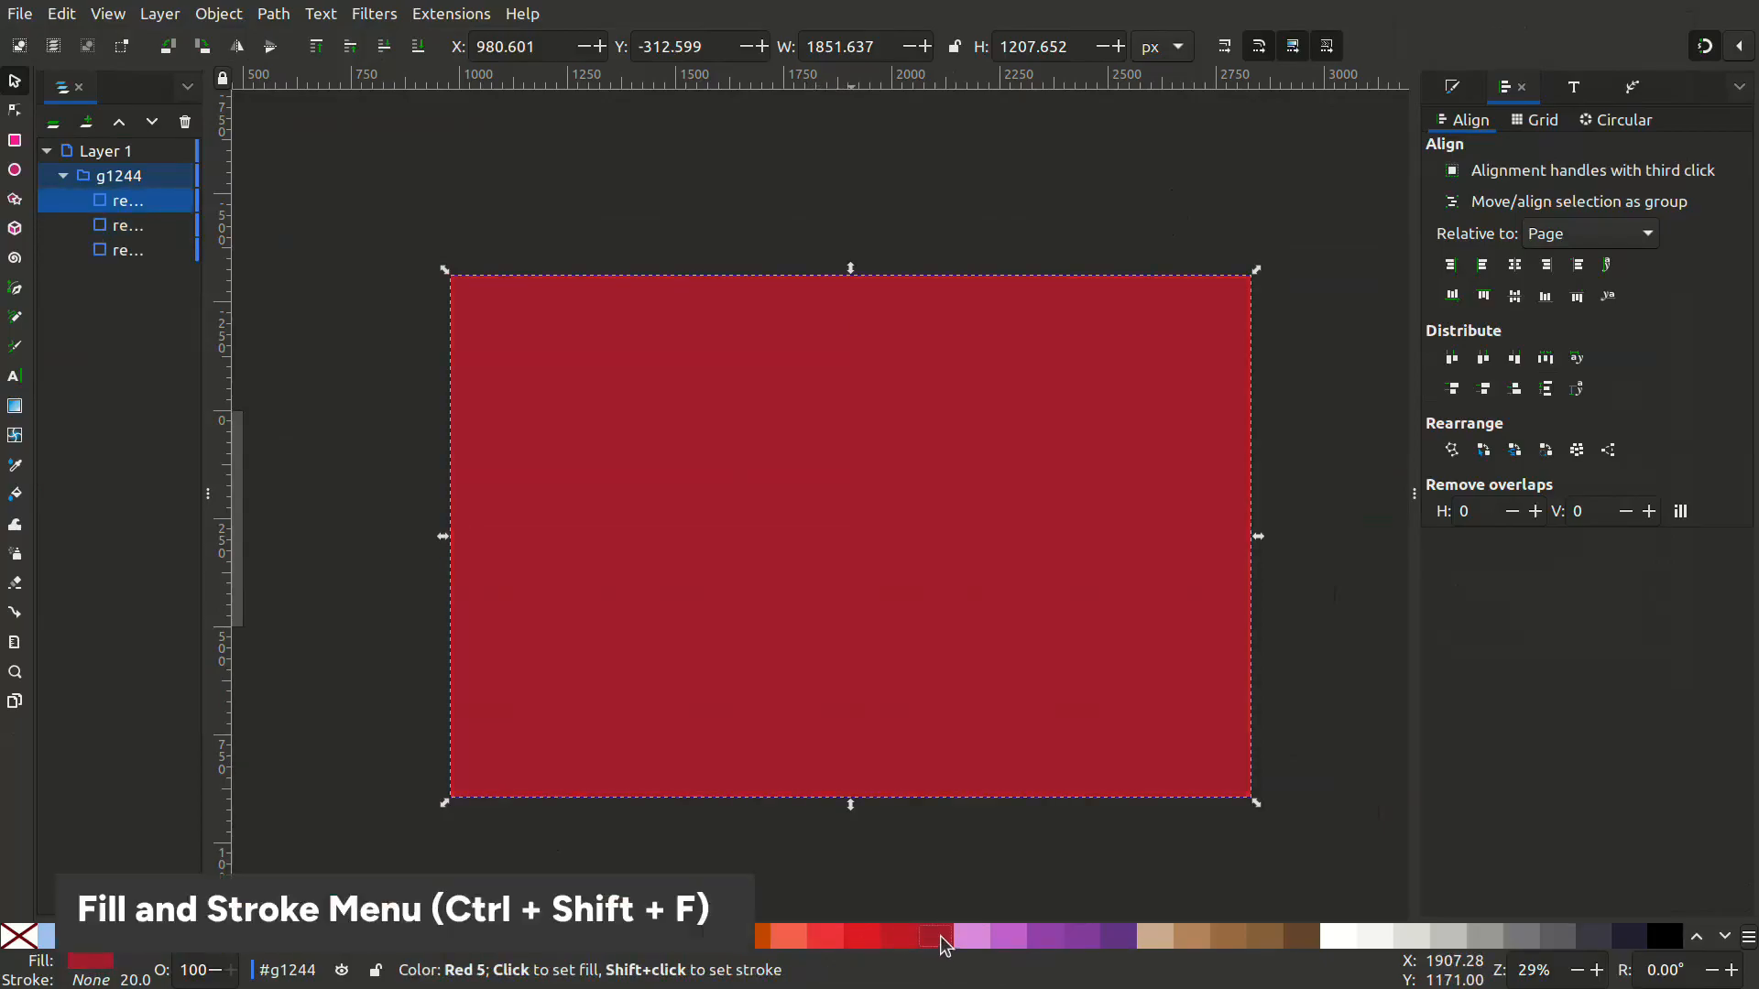
{"action": "key", "text": "ctrl+shift+f"}
{"action": "left_click", "coordinate": [1681, 835]}
{"action": "left_click", "coordinate": [1662, 896]}
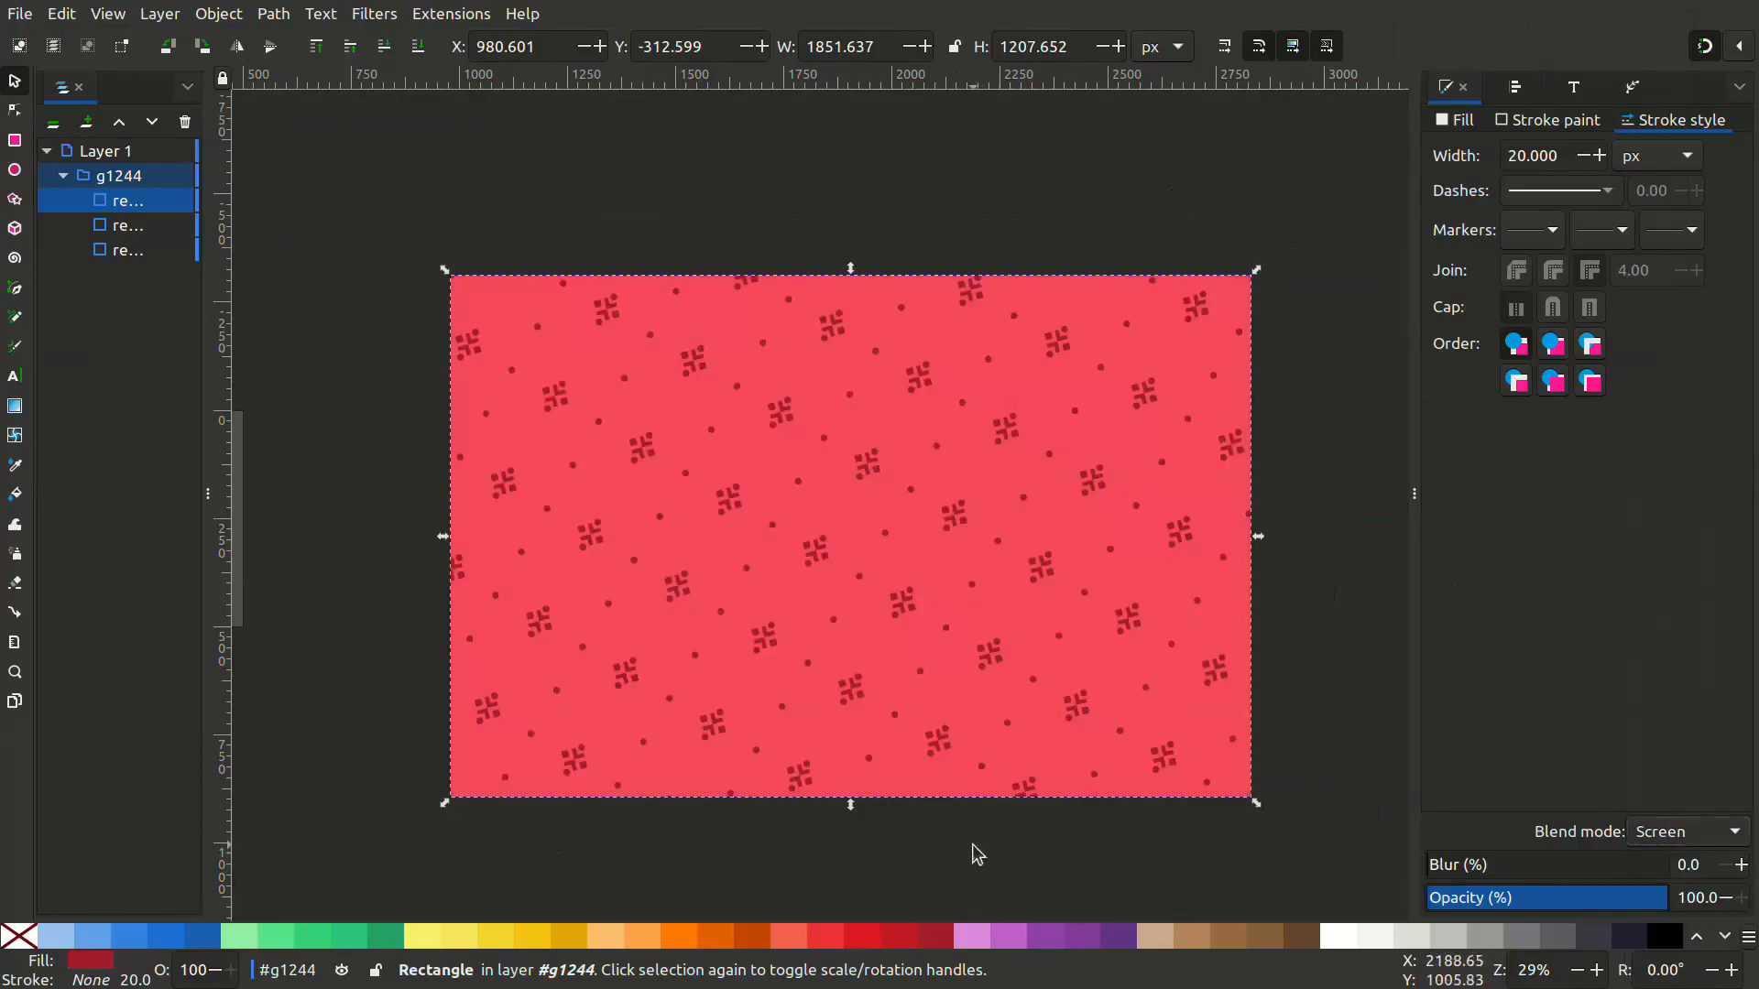
Try orange, yellow, green, blue, brown, white, grey, purple and red fills on the Screen-blended rectangle.
{"action": "left_click", "coordinate": [974, 844]}
{"action": "left_click", "coordinate": [958, 689]}
{"action": "left_click", "coordinate": [650, 944]}
{"action": "left_click", "coordinate": [531, 936]}
{"action": "left_click", "coordinate": [314, 935]}
{"action": "left_click", "coordinate": [238, 939]}
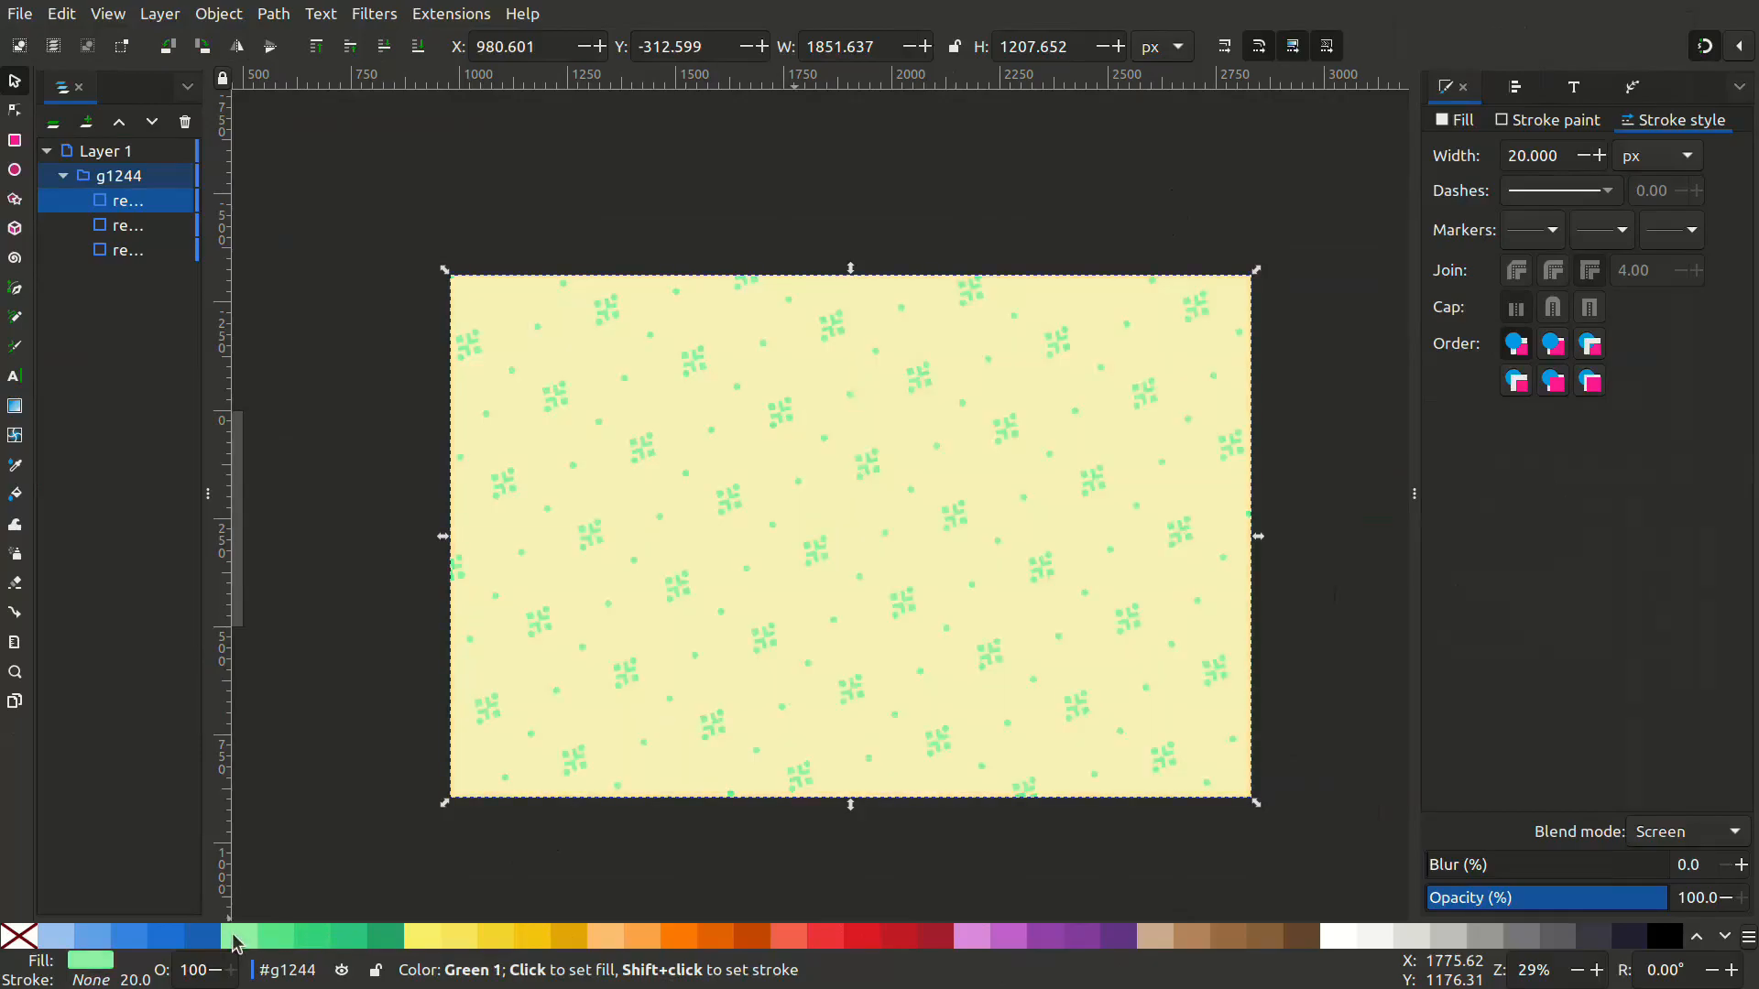
{"action": "left_click", "coordinate": [60, 943]}
{"action": "left_click", "coordinate": [1150, 943]}
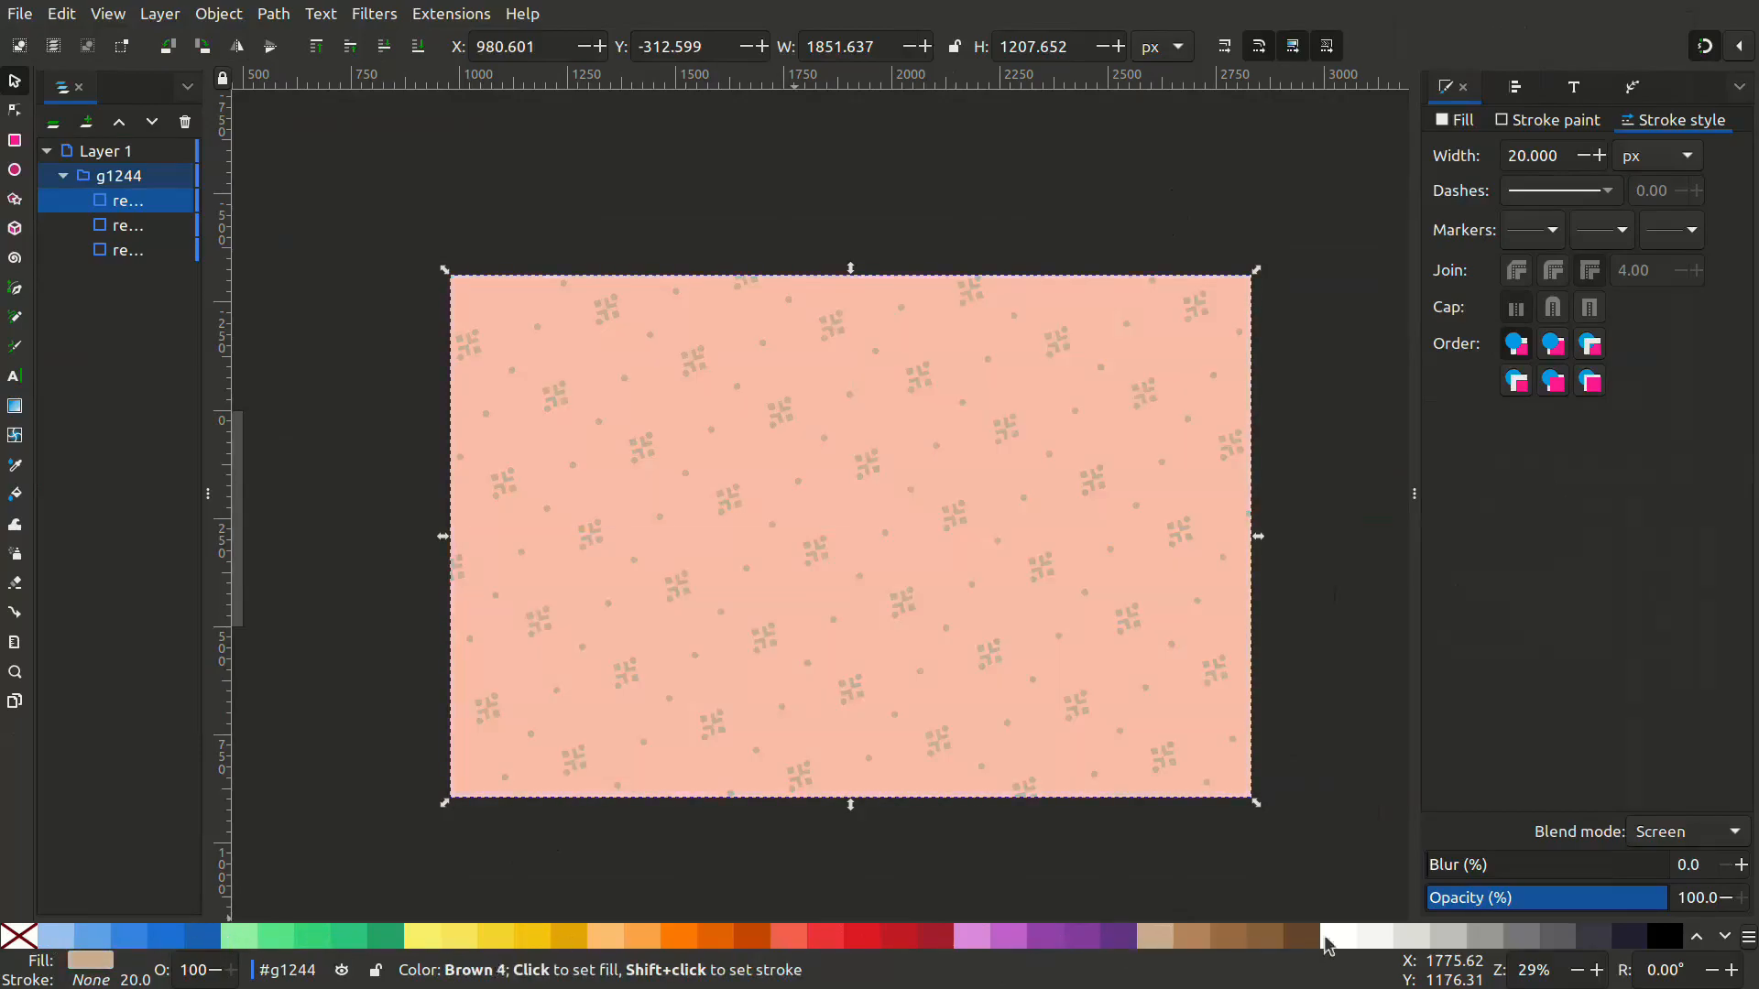
{"action": "left_click", "coordinate": [1358, 942]}
{"action": "left_click", "coordinate": [1542, 944]}
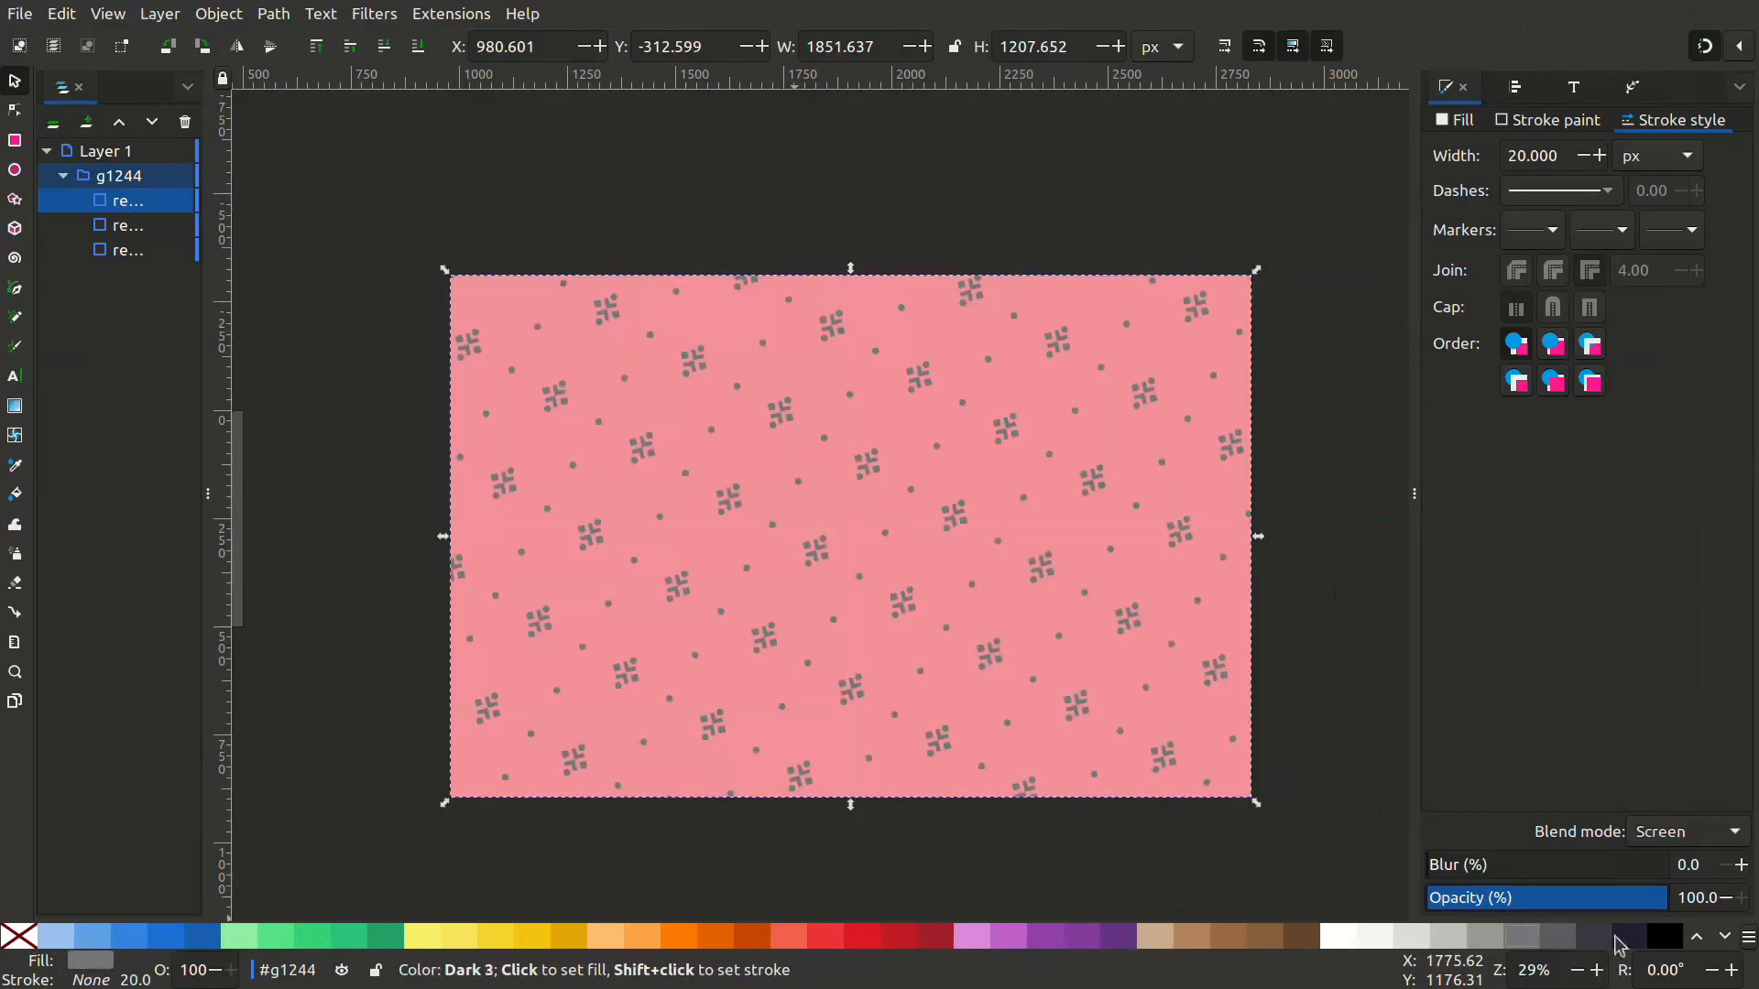
{"action": "left_click", "coordinate": [987, 944]}
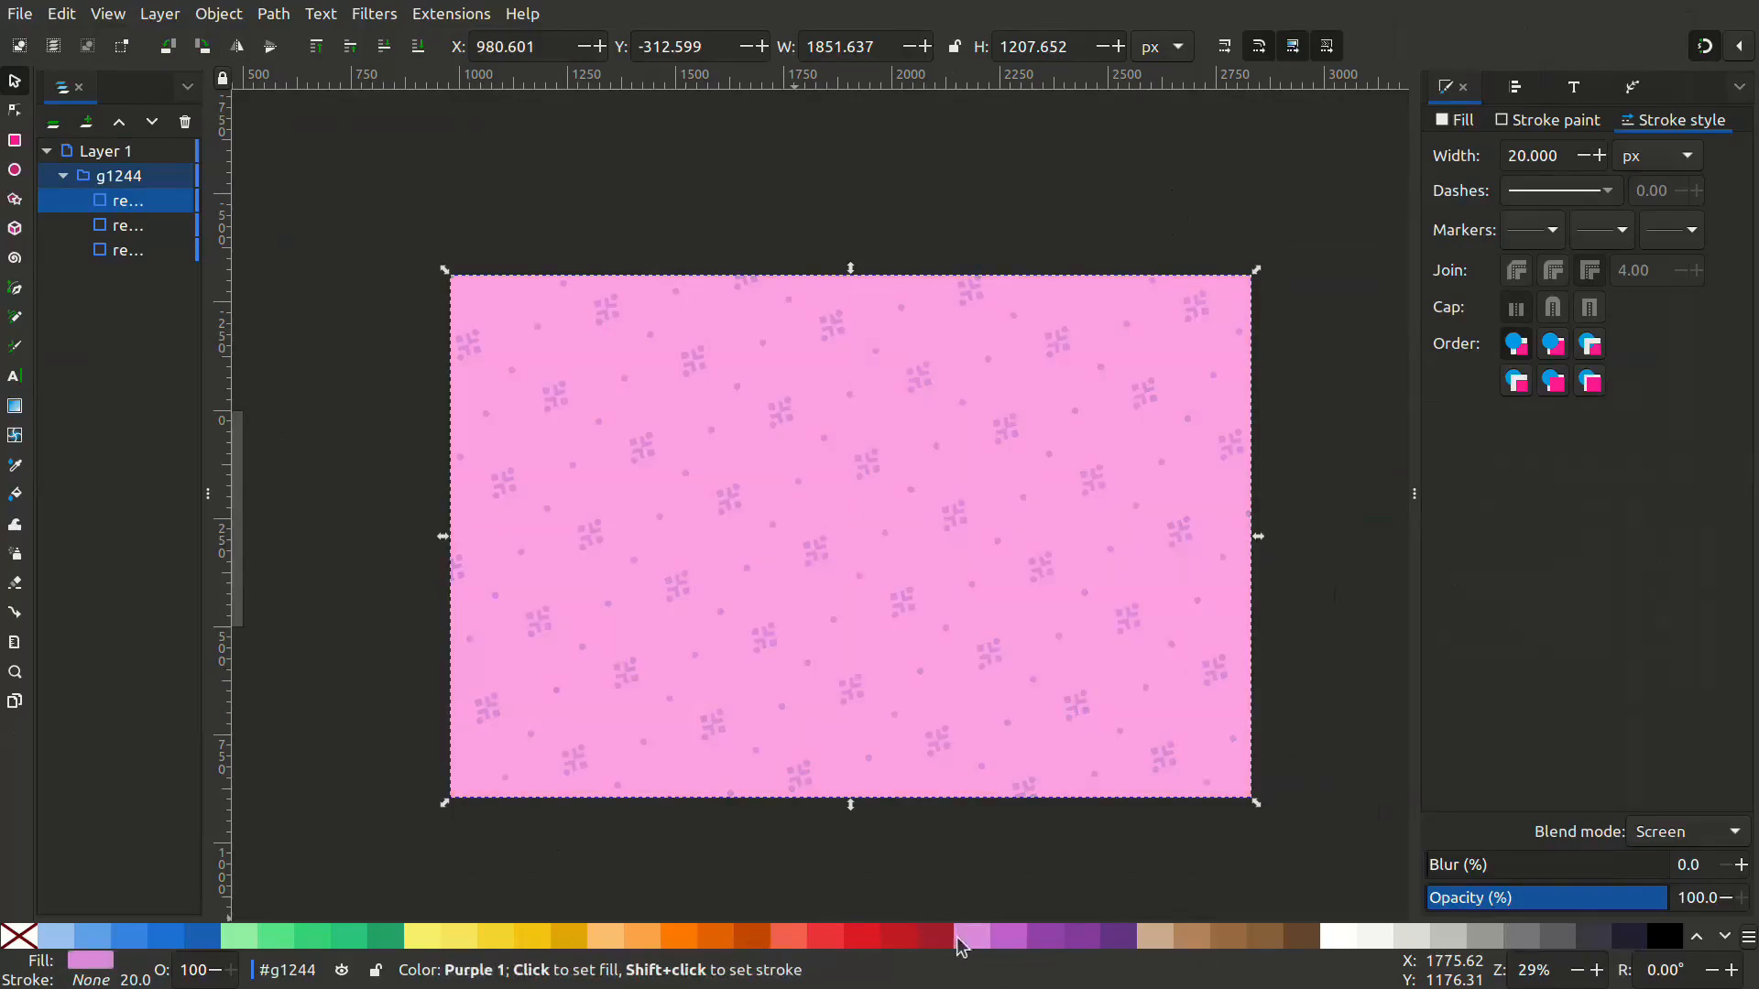
{"action": "left_click", "coordinate": [863, 936]}
{"action": "left_click", "coordinate": [973, 844]}
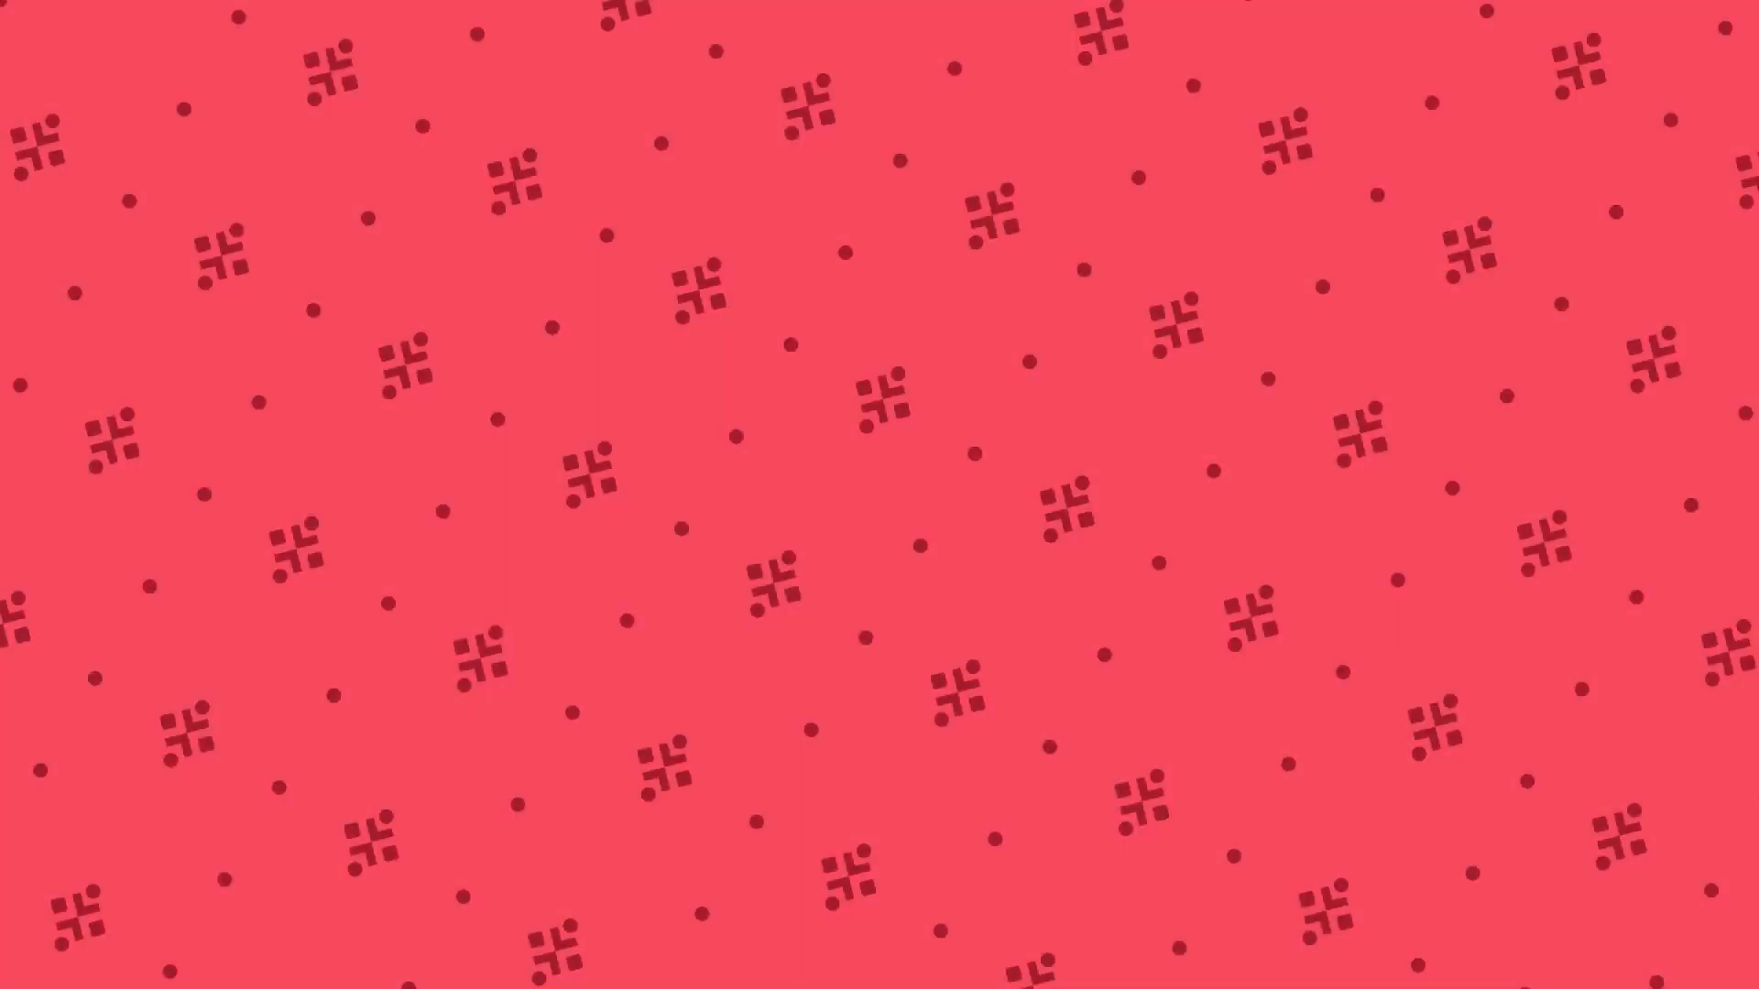